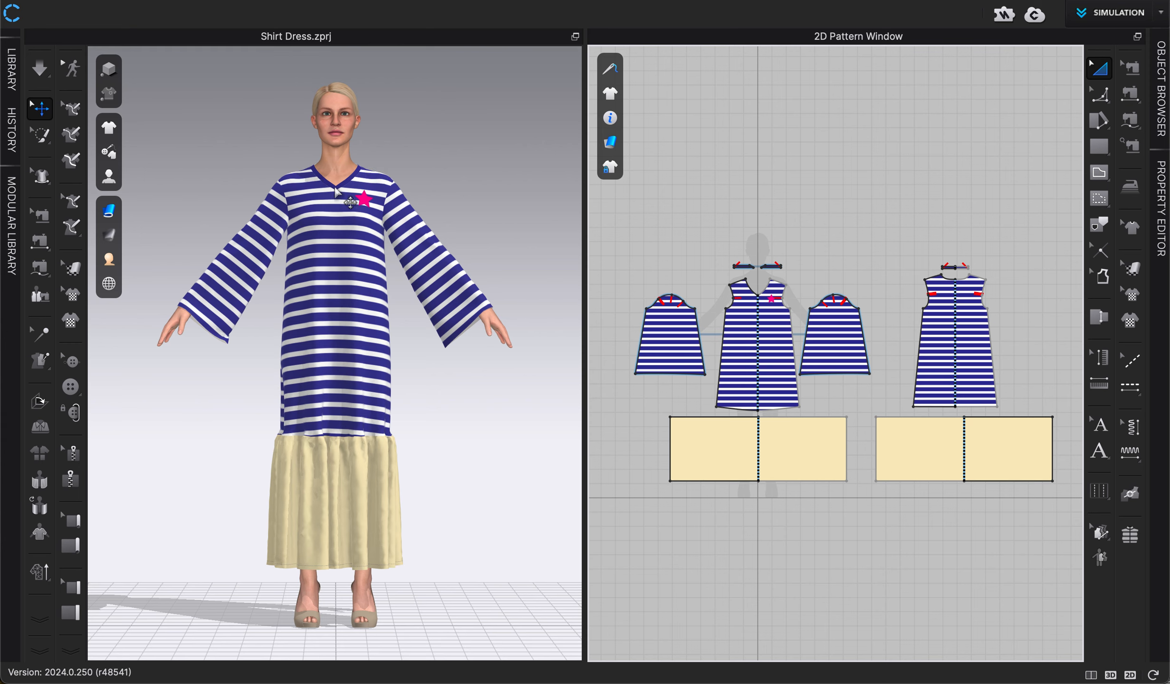
# Step: Examine the dress's striped body, cream gathered skirt and hem up close on the avatar
pyautogui.scroll(8, 367, 629)
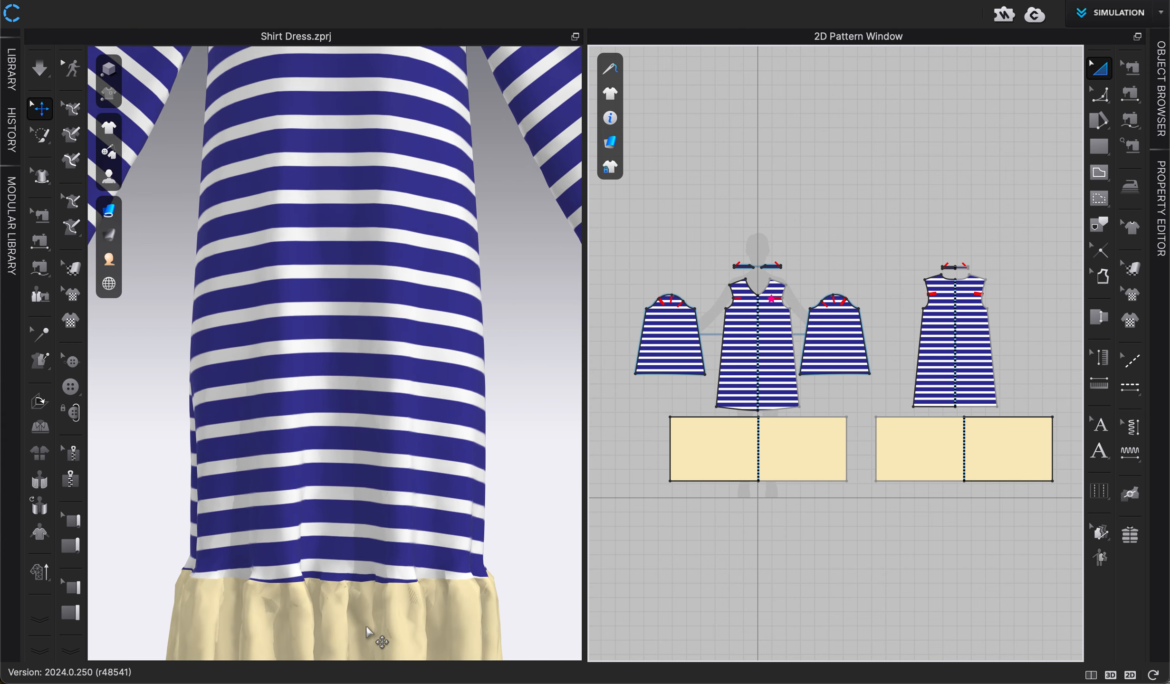
pyautogui.moveTo(367, 628); pyautogui.dragTo(380, 228, button='middle')
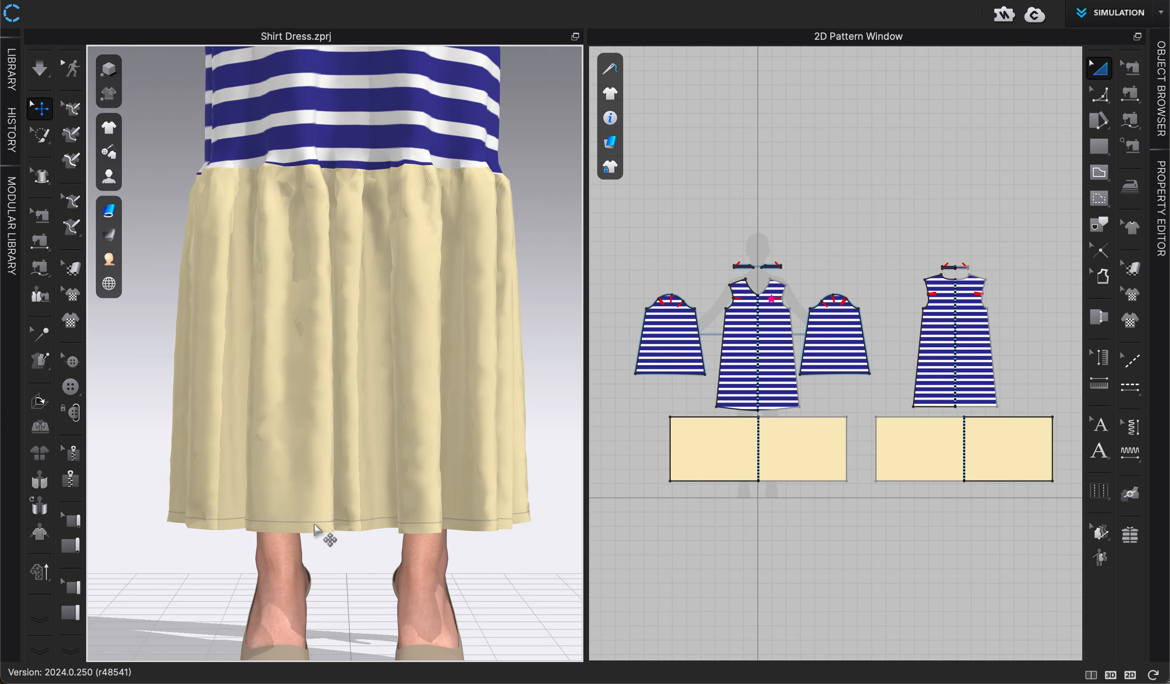
pyautogui.scroll(-5, 323, 536)
pyautogui.scroll(-5, 366, 254)
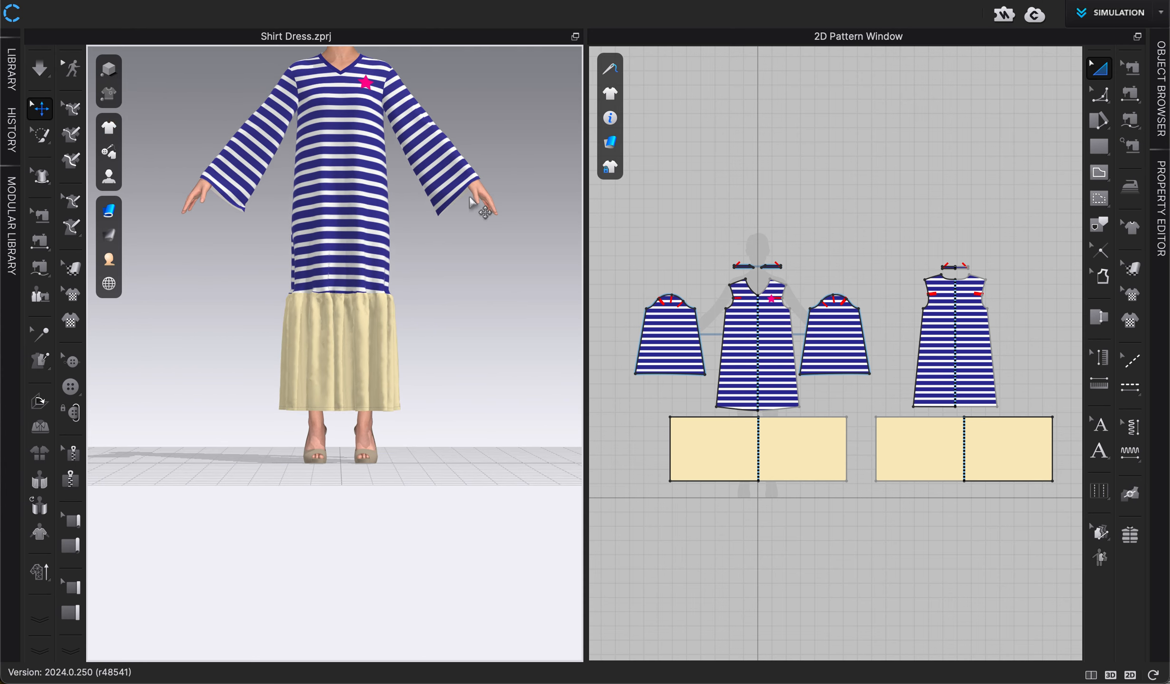
pyautogui.moveTo(462, 261); pyautogui.dragTo(475, 391, button='middle')
pyautogui.scroll(2, 473, 394)
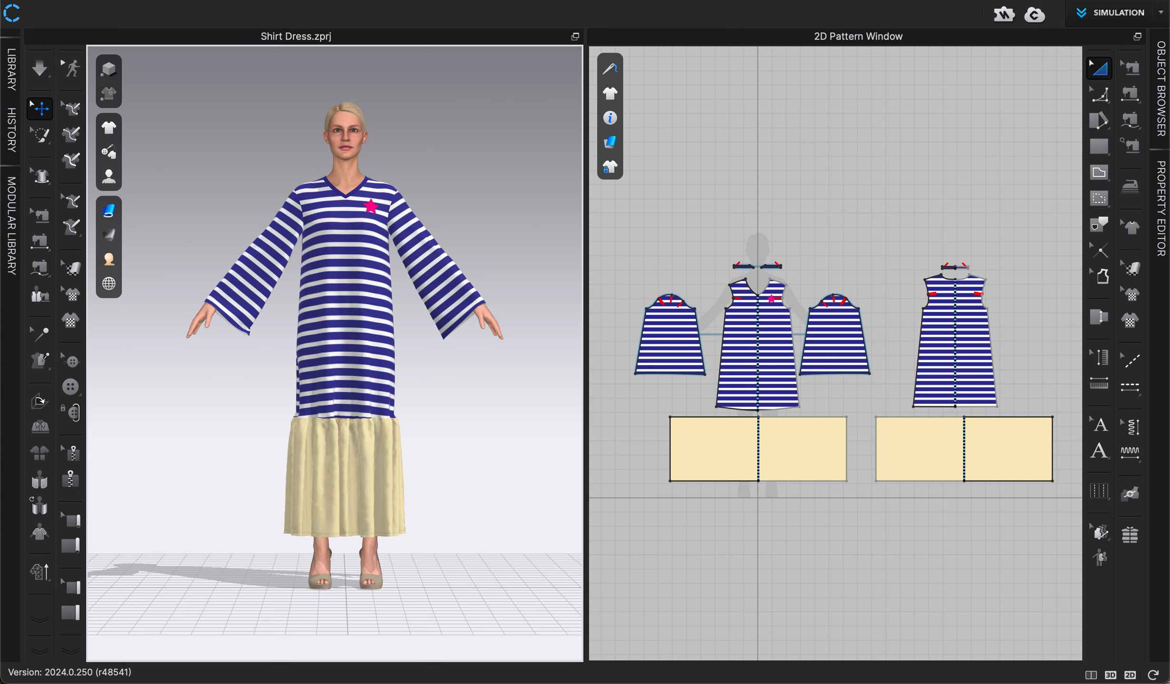
# Step: Open the Colorway Editor and review the original colorway's color, fabric, print, graphic and topstitch entries
pyautogui.click(546, 0)
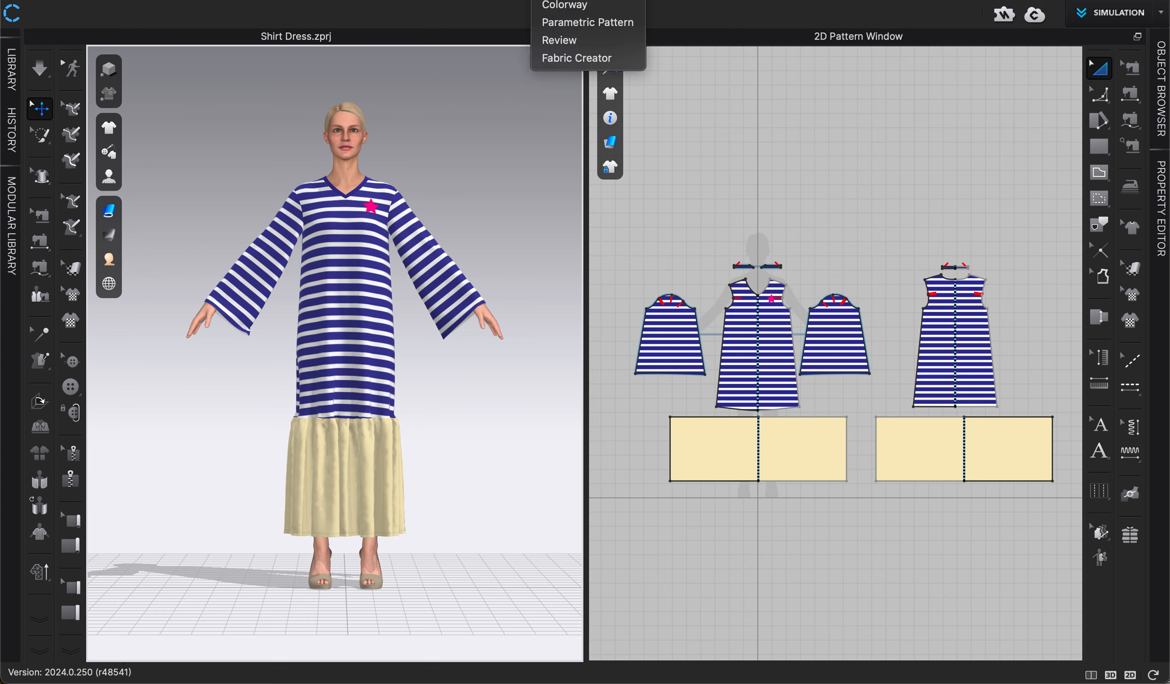
pyautogui.click(557, 5)
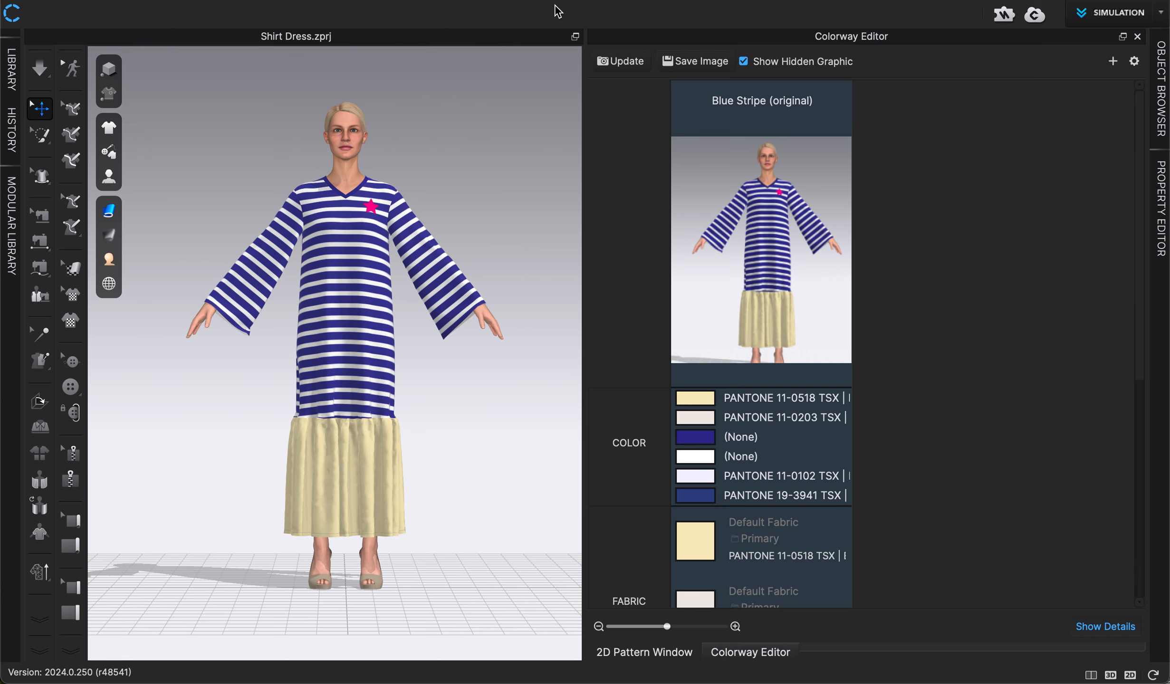
pyautogui.scroll(-5, 777, 469)
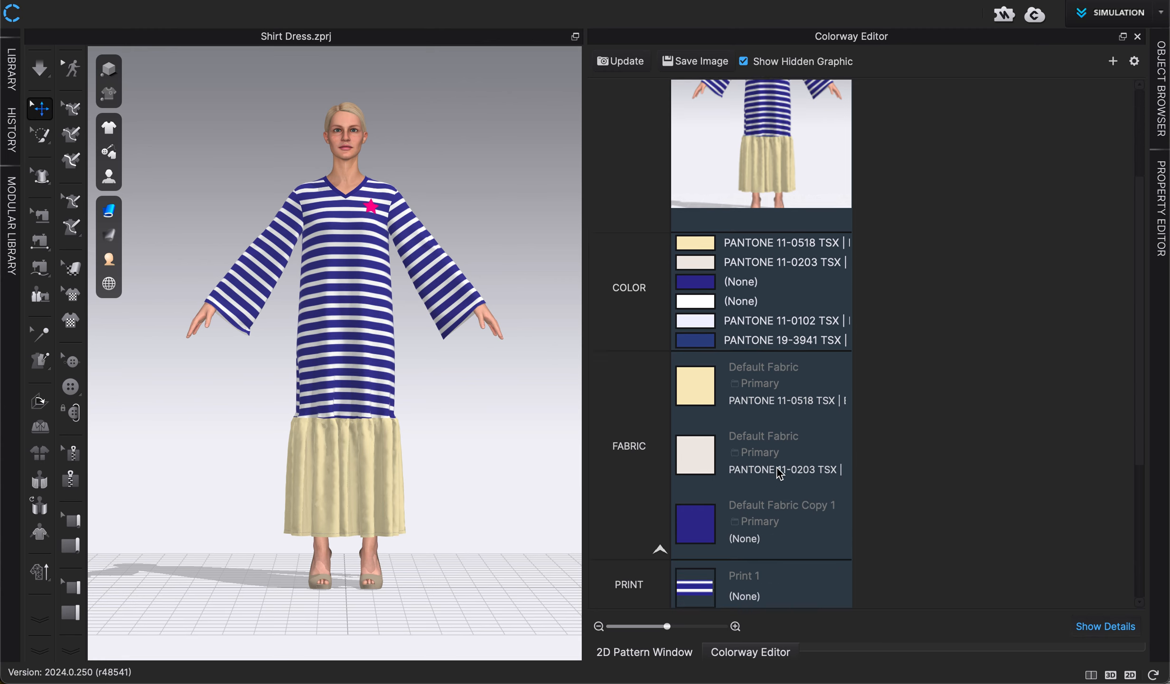
pyautogui.scroll(2, 777, 468)
pyautogui.scroll(3, 777, 468)
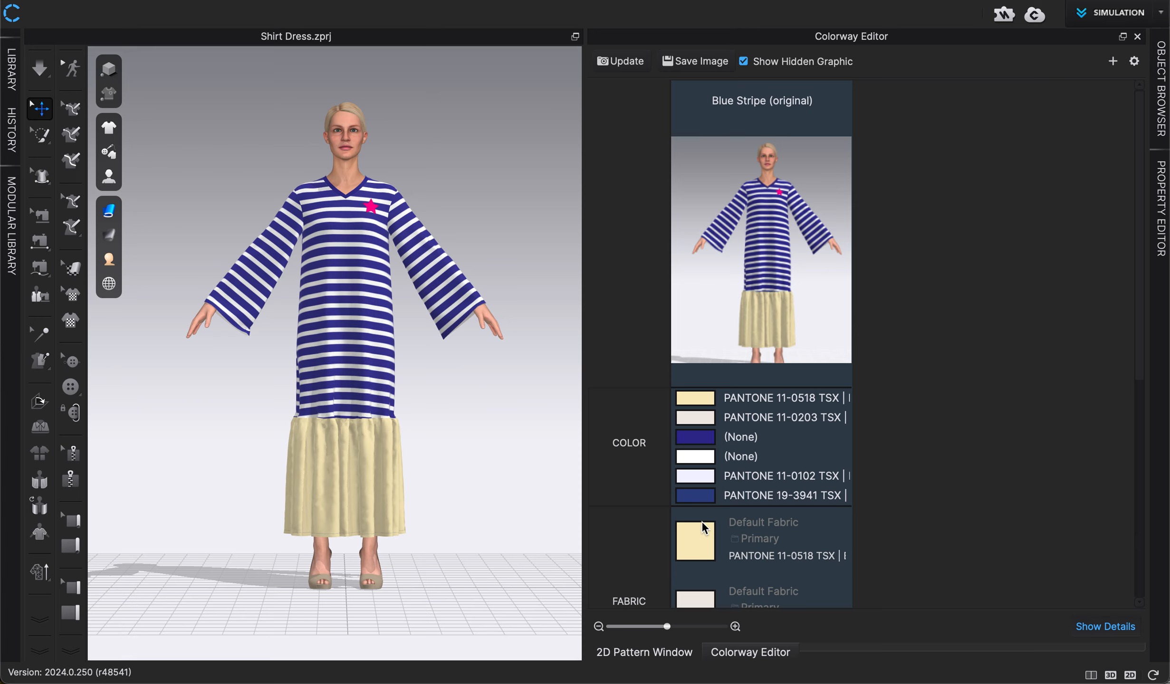
pyautogui.scroll(-3, 701, 521)
pyautogui.scroll(-4, 702, 523)
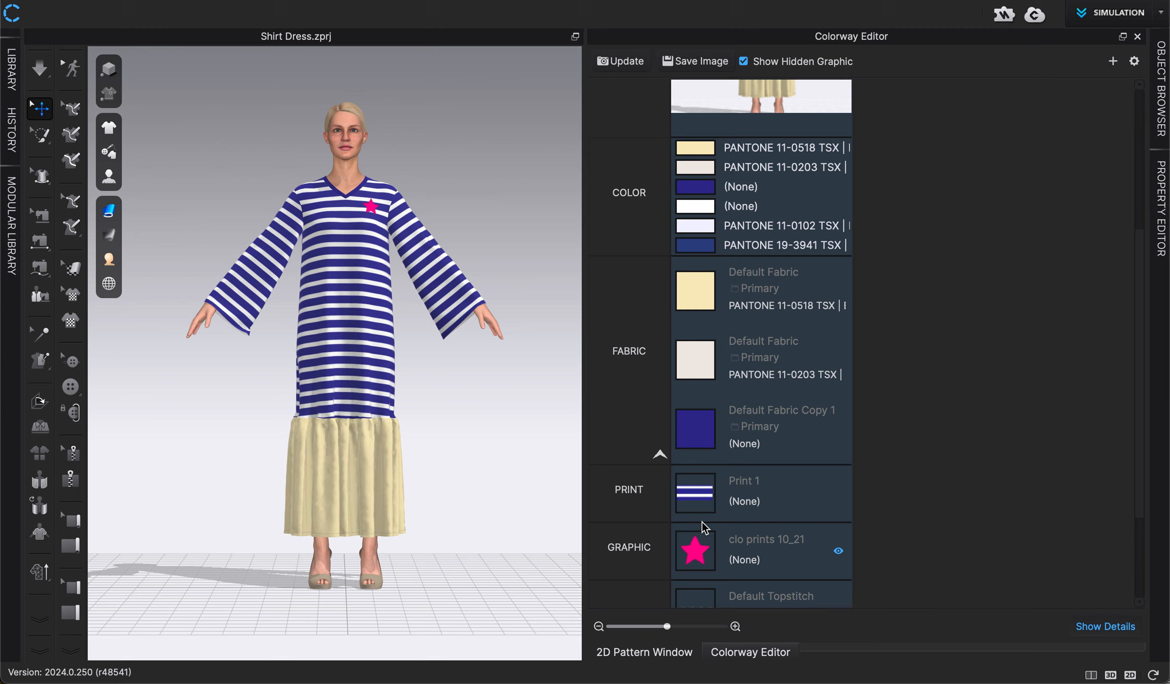
pyautogui.scroll(-1, 702, 522)
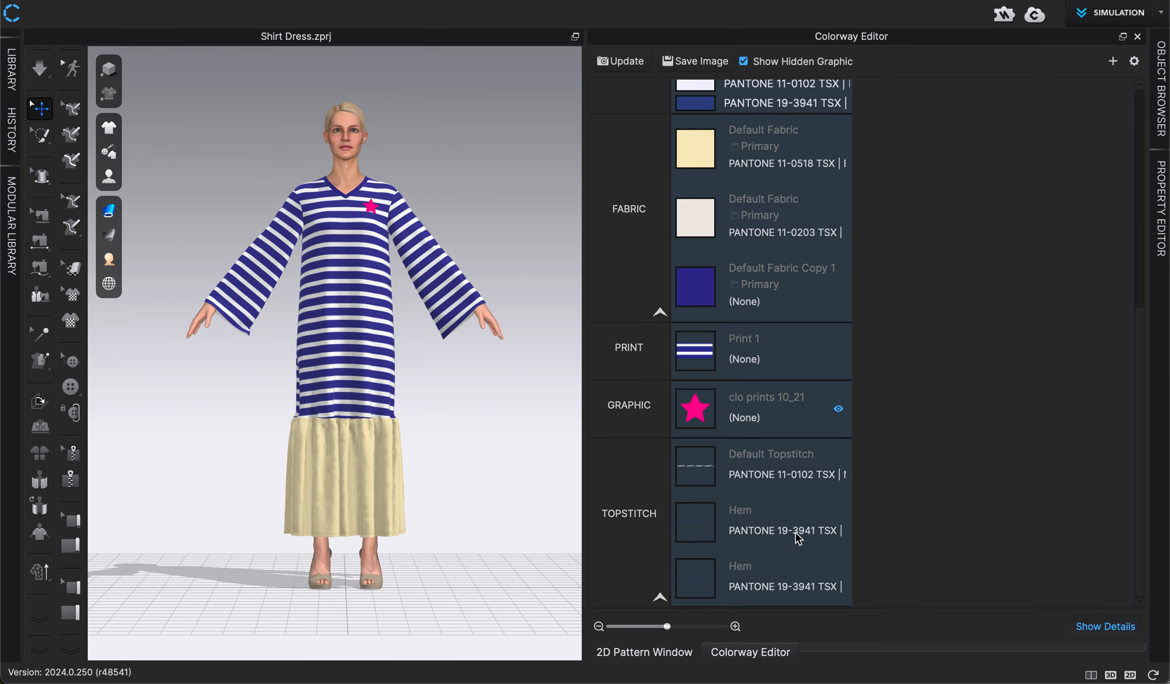
pyautogui.scroll(5, 788, 528)
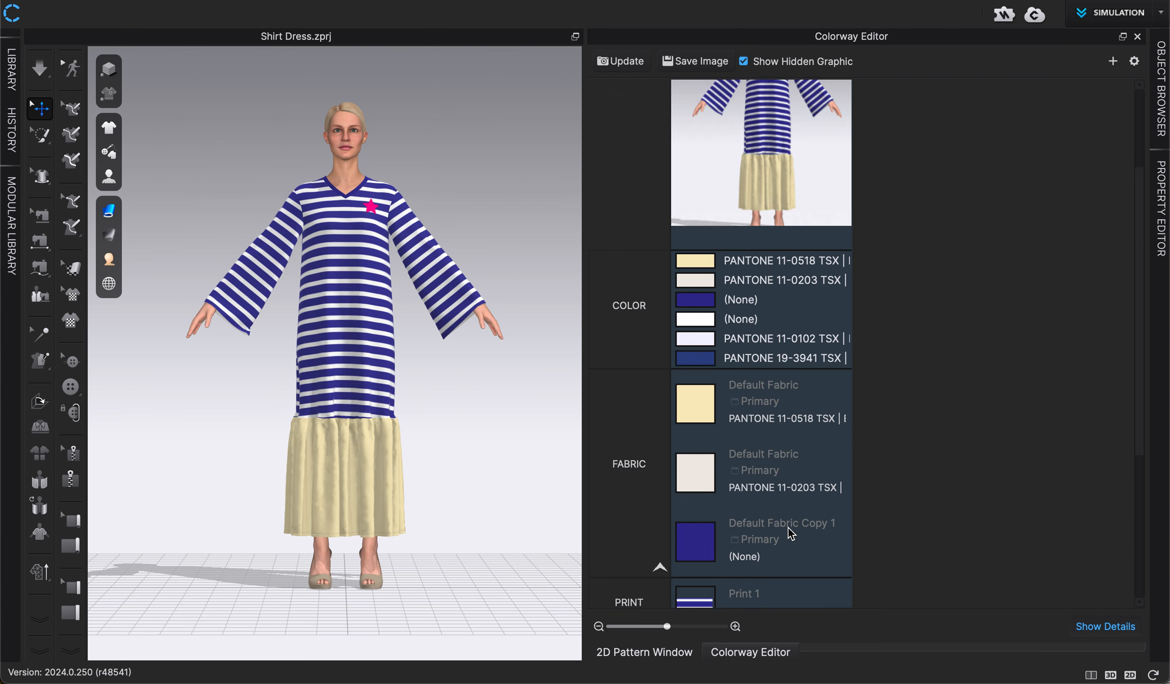
pyautogui.scroll(3, 788, 533)
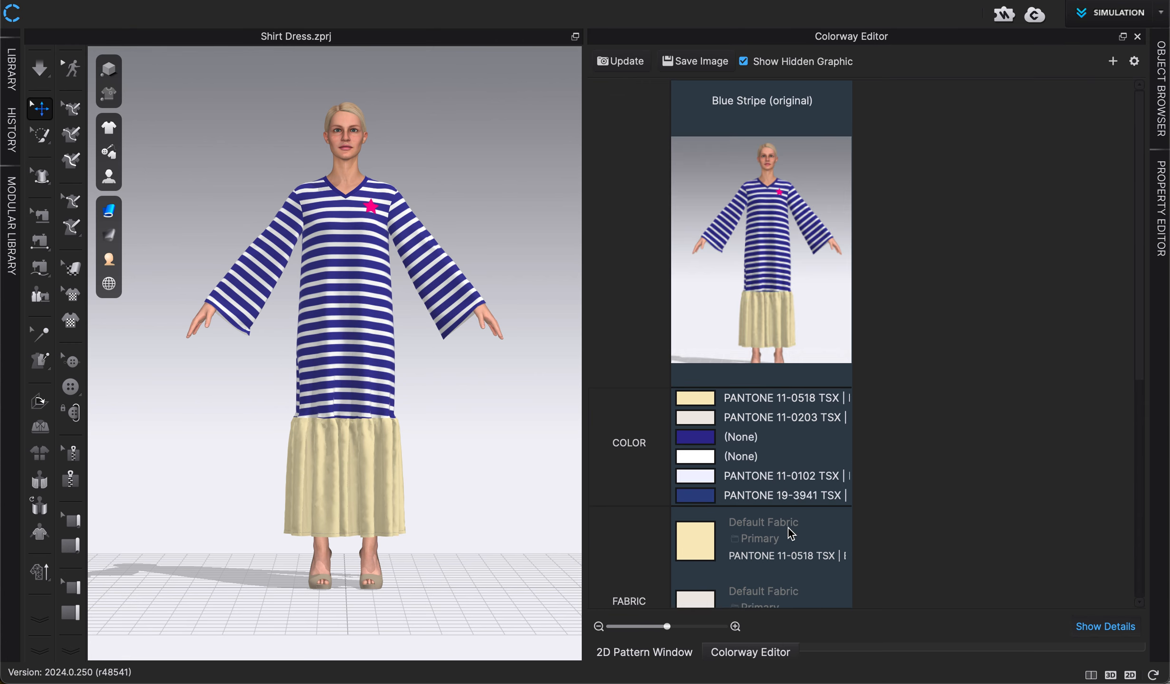
# Step: Check where the navy and cream colors, Default Fabric Copy 1, the print and the star graphic are used on the garment
pyautogui.click(701, 495)
pyautogui.scroll(-8, 735, 534)
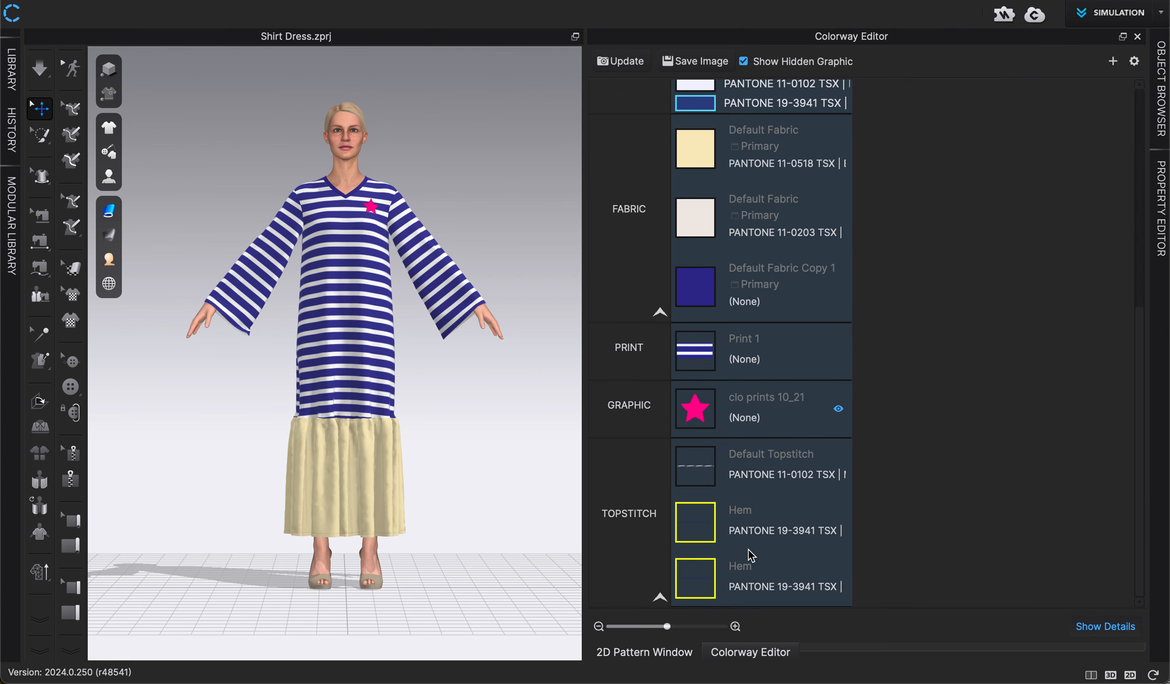
pyautogui.scroll(6, 727, 576)
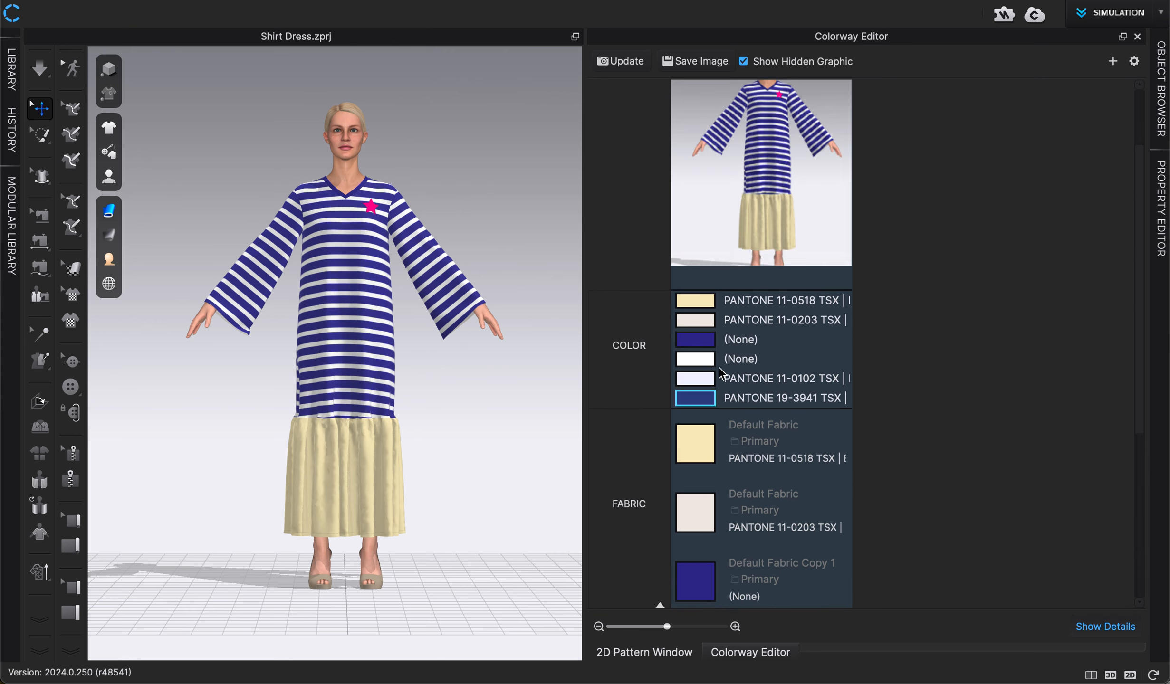
pyautogui.click(694, 299)
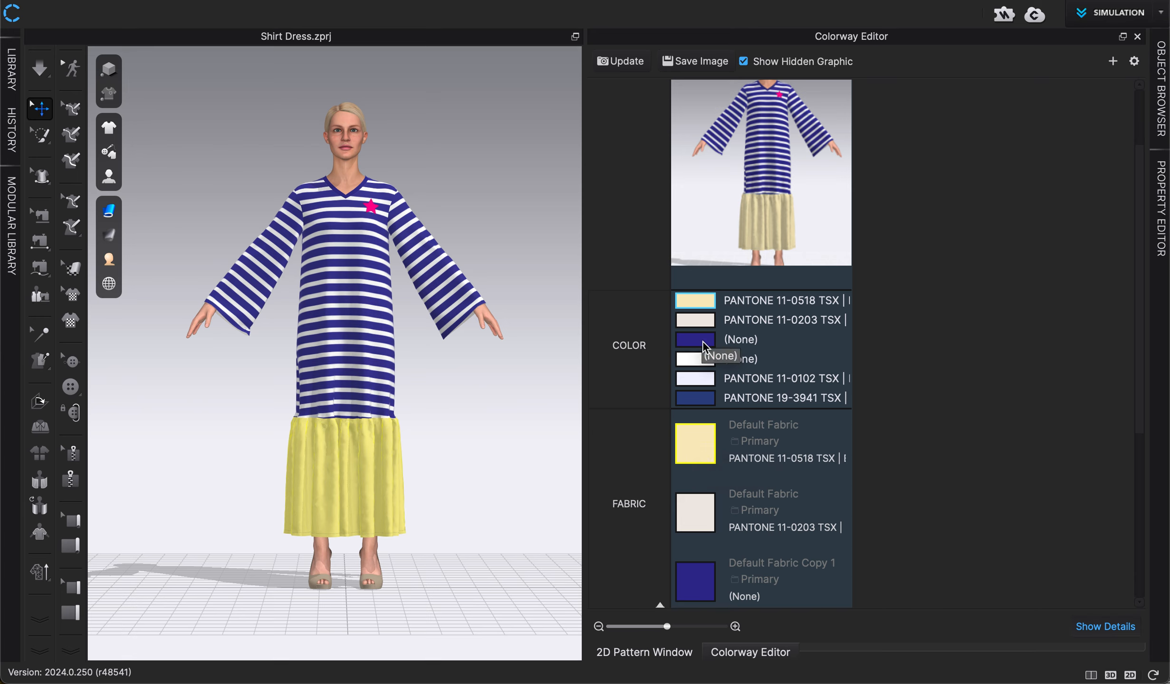
pyautogui.scroll(-2, 699, 431)
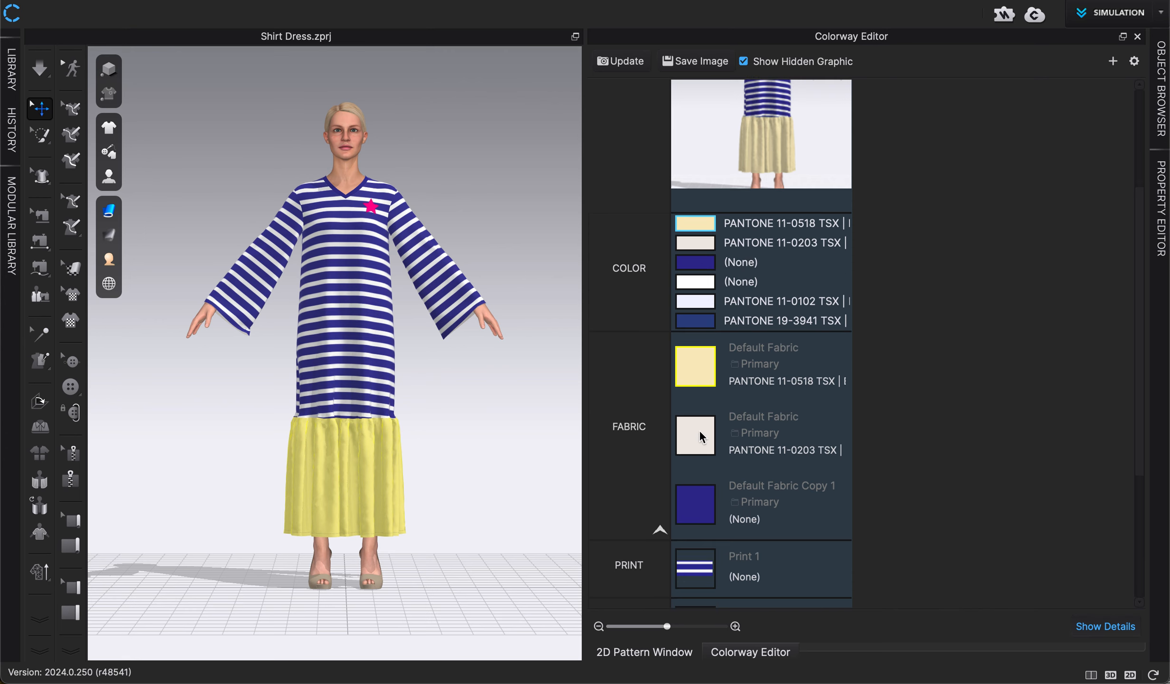
pyautogui.click(689, 497)
pyautogui.scroll(-2, 690, 496)
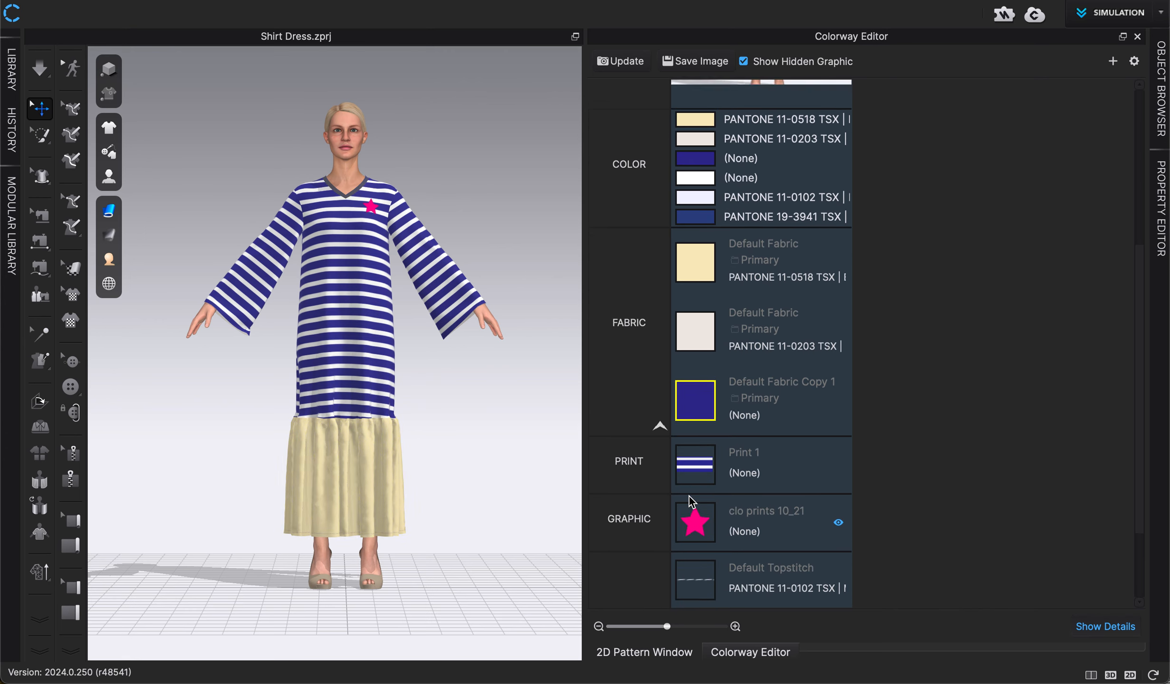
pyautogui.click(695, 451)
pyautogui.click(694, 523)
pyautogui.scroll(-2, 694, 504)
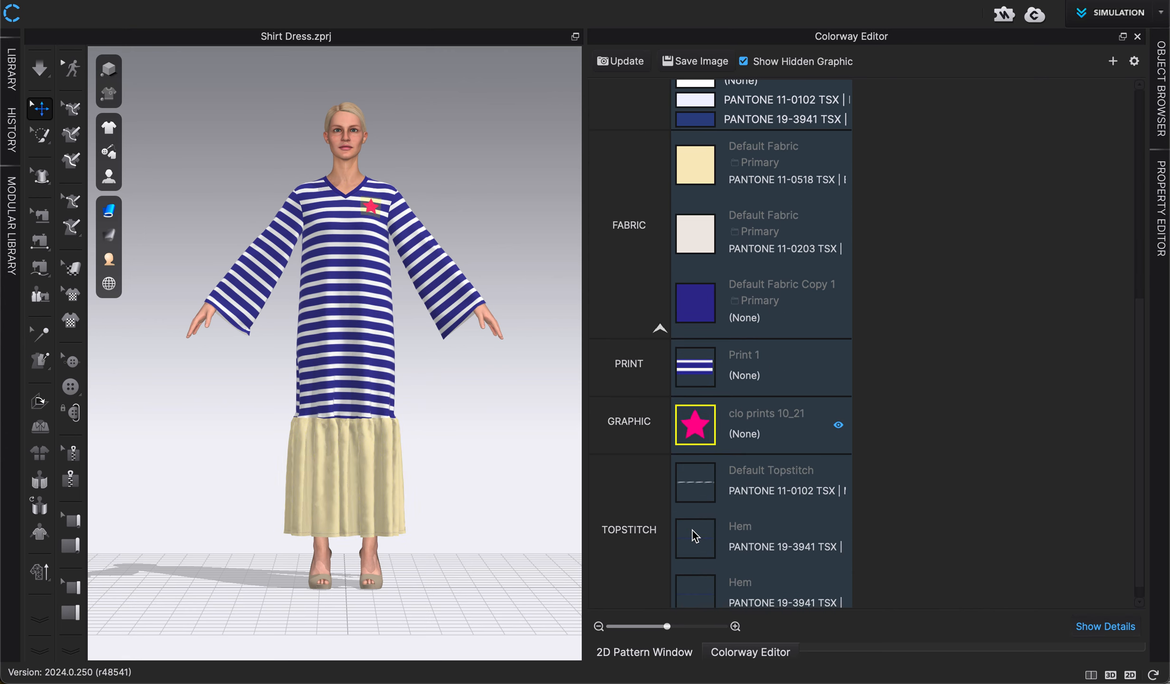
pyautogui.scroll(5, 689, 497)
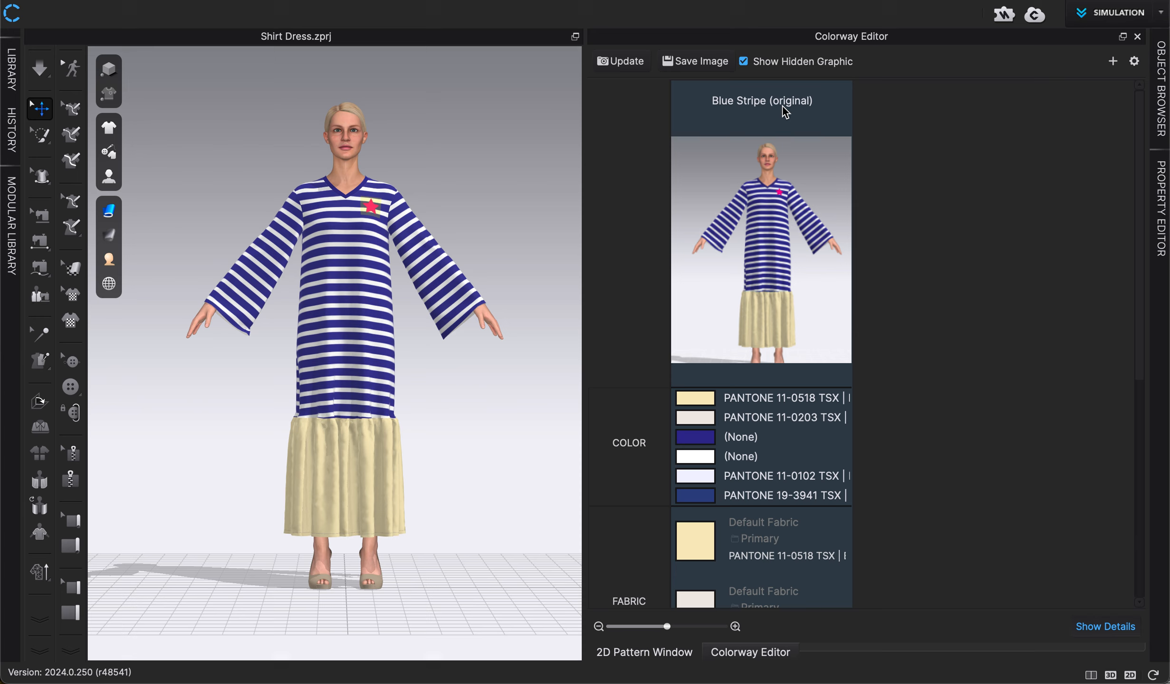
# Step: Add two new colorways alongside the Blue Stripe original
pyautogui.doubleClick(749, 103)
pyautogui.click(750, 114)
pyautogui.click(1113, 62)
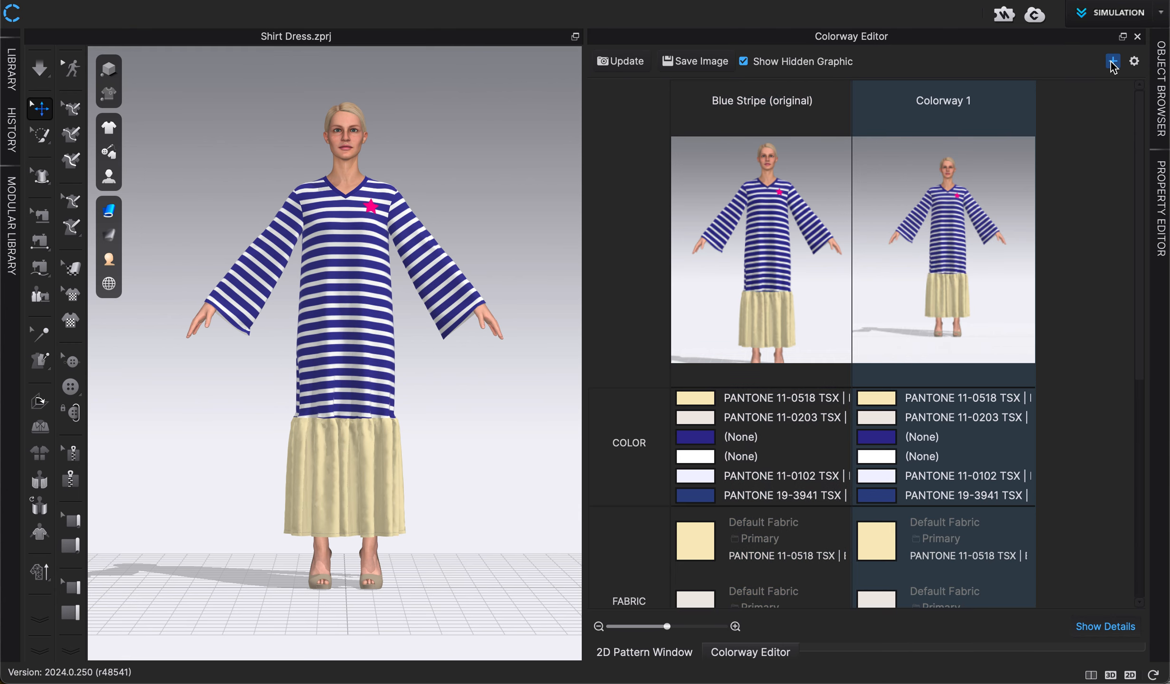
pyautogui.click(1113, 62)
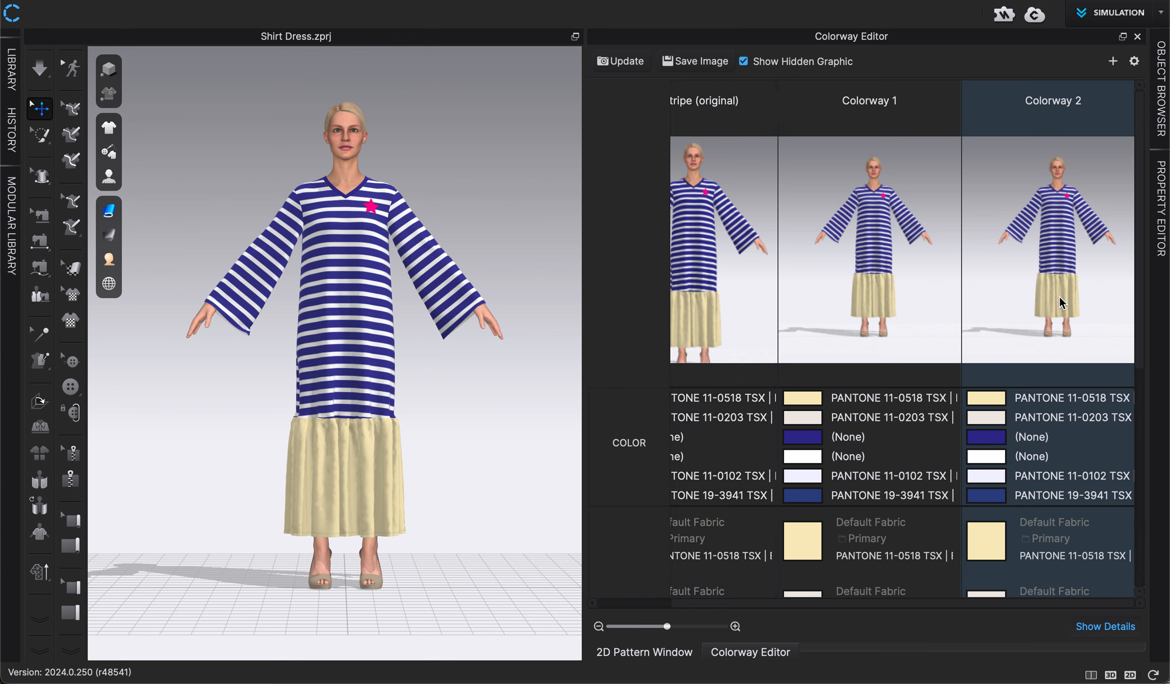
# Step: Show the Object Browser and the Property Editor alongside the Colorway Editor
pyautogui.scroll(-1, 917, 365)
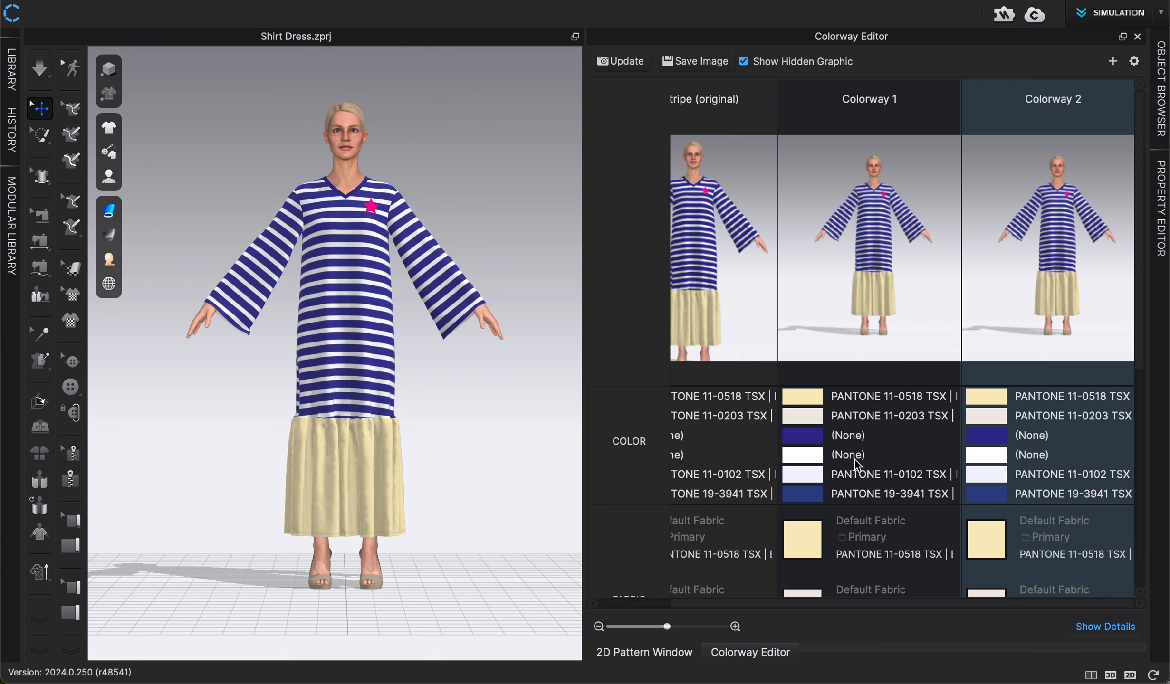
pyautogui.click(1164, 121)
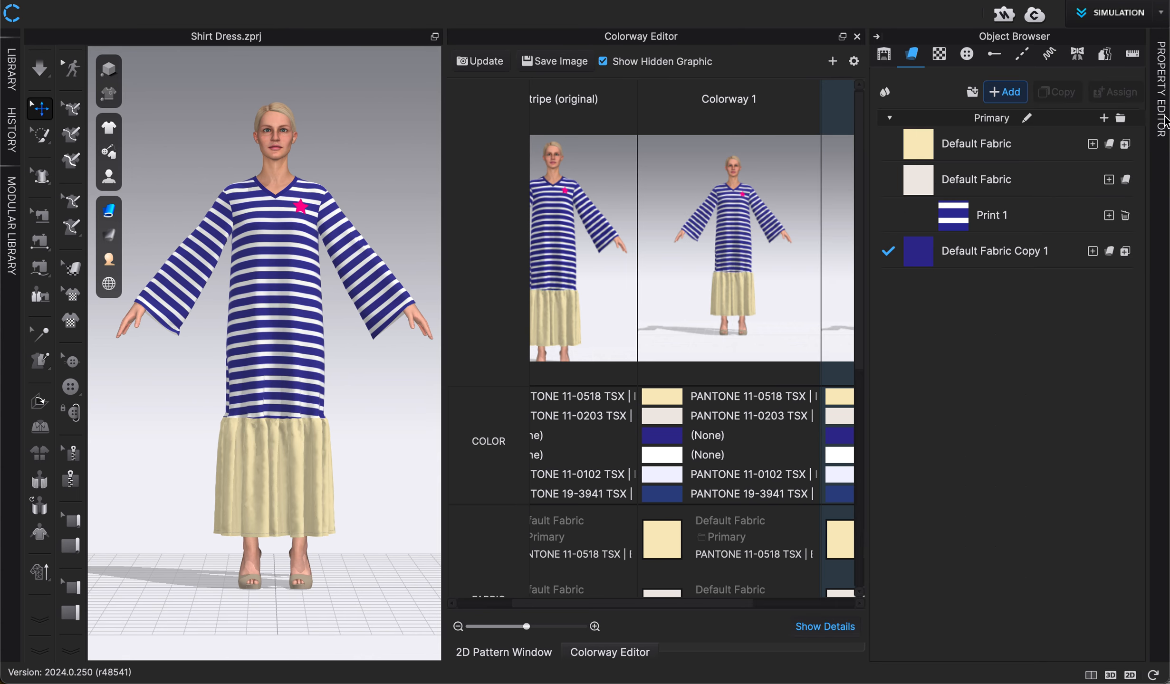
pyautogui.click(1163, 106)
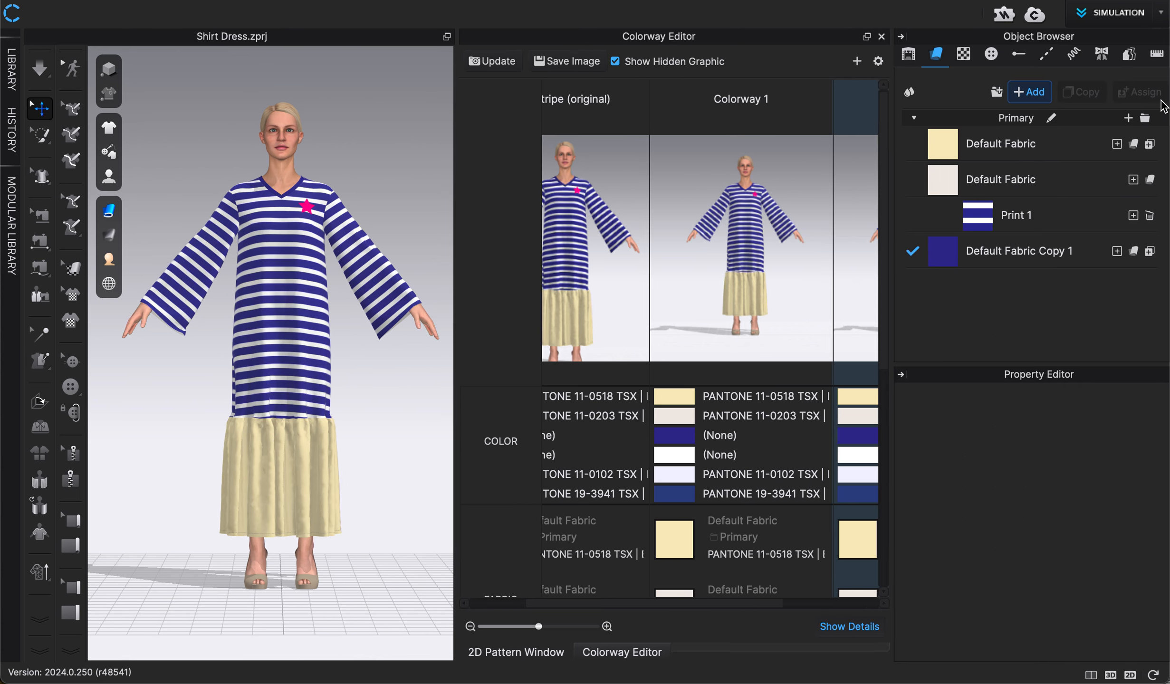
# Step: In Colorway 1, change the cream skirt fabric's color to the orange PANTONE 16-1355 TSX
pyautogui.hscroll(3, 740, 340)
pyautogui.hscroll(-3, 740, 340)
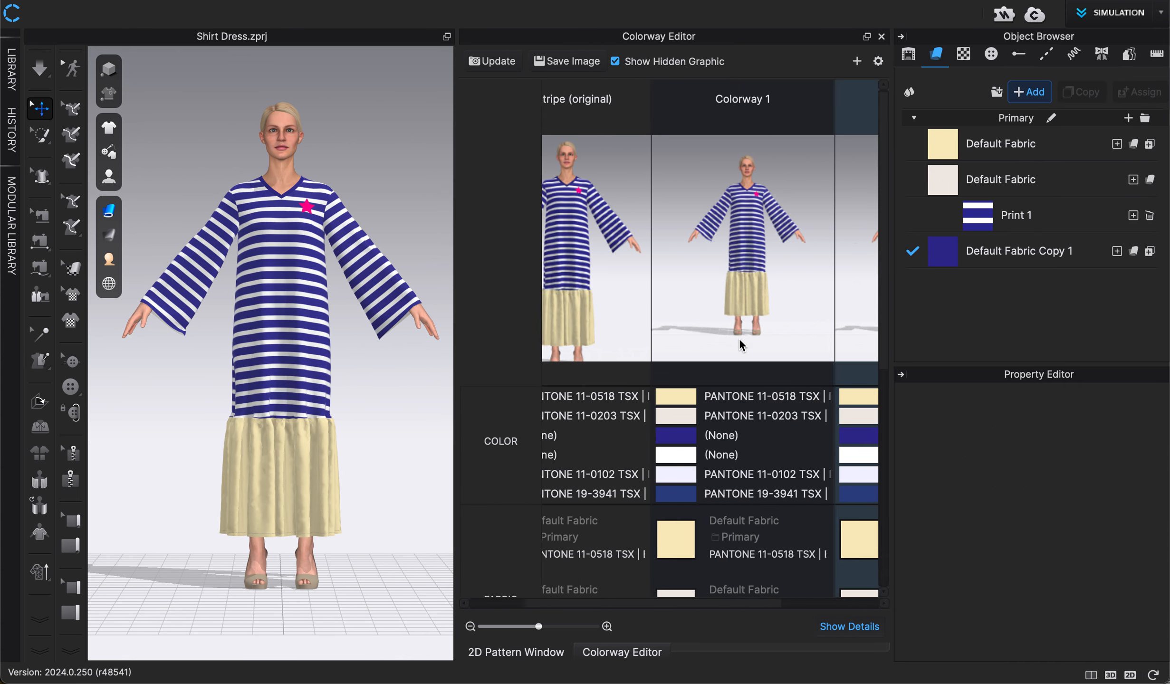
pyautogui.hscroll(2, 740, 339)
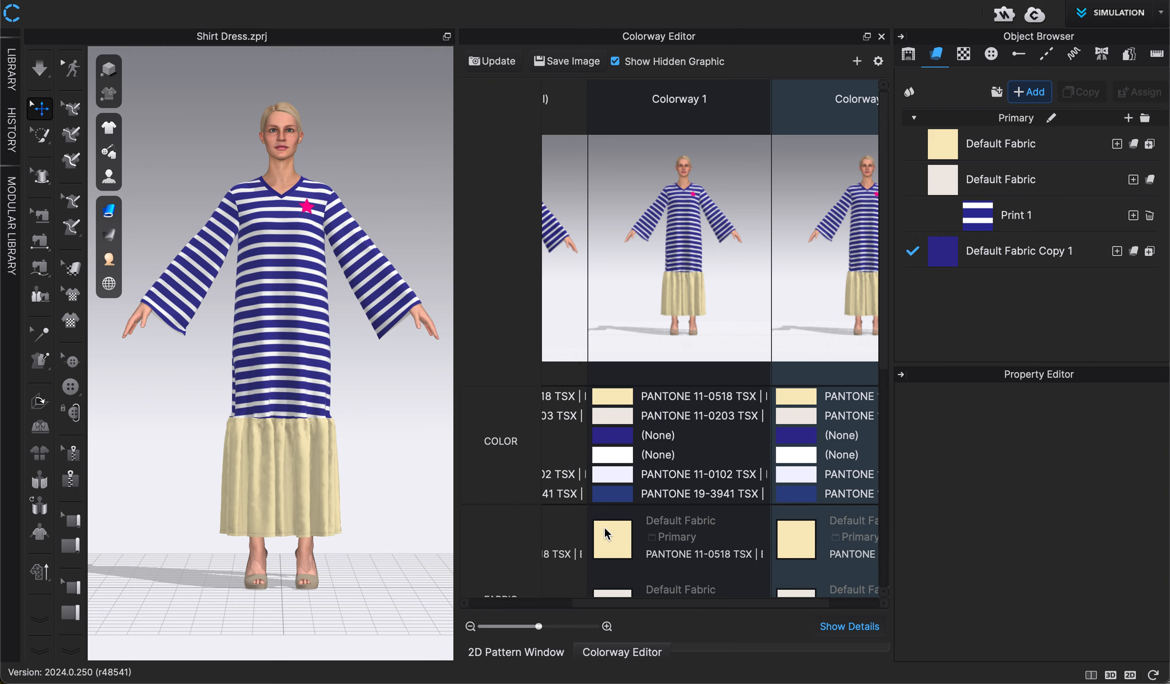
pyautogui.moveTo(886, 267); pyautogui.dragTo(865, 370)
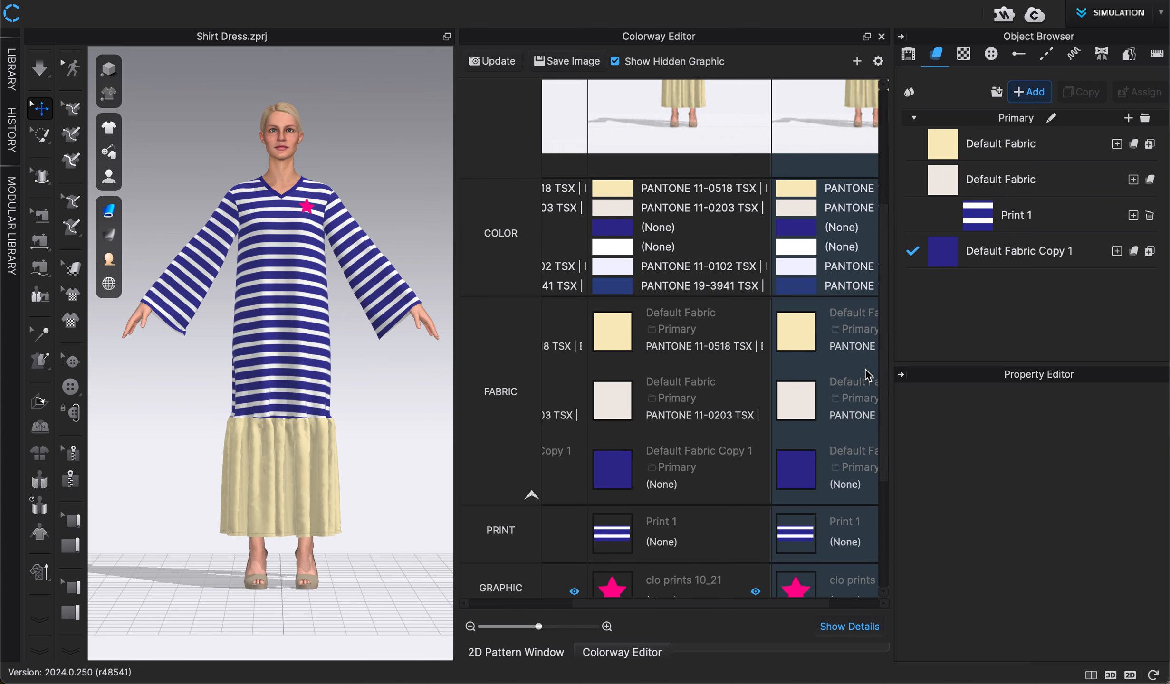
pyautogui.click(616, 339)
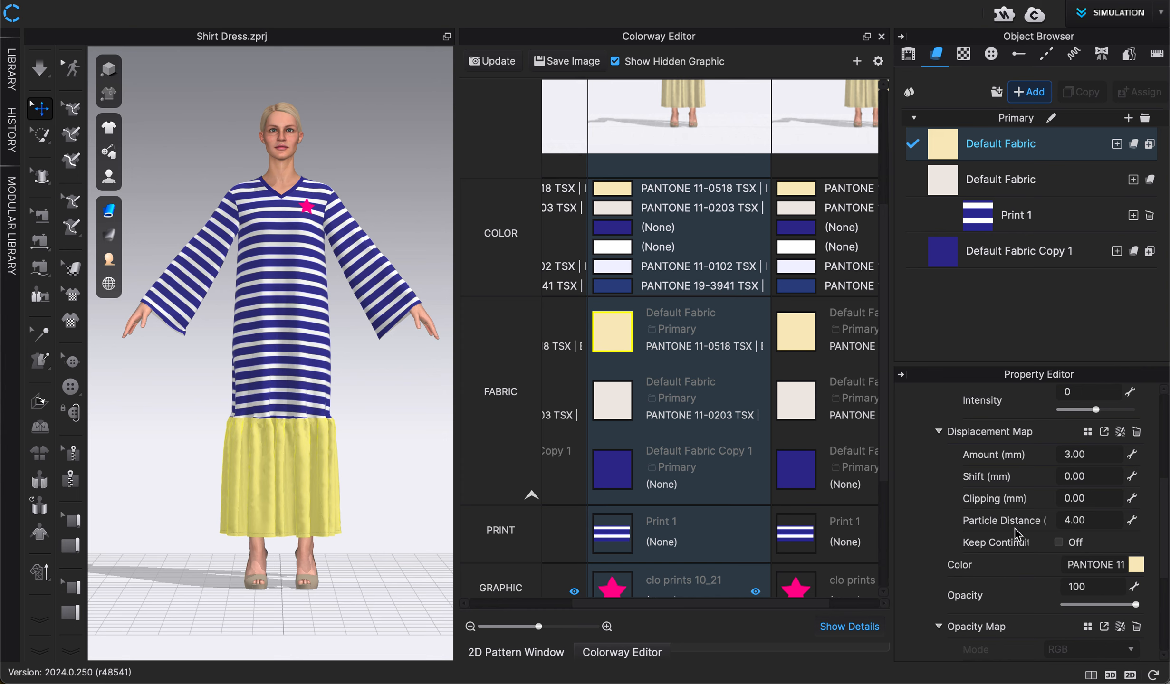
pyautogui.scroll(-2, 1016, 537)
pyautogui.scroll(-2, 1016, 537)
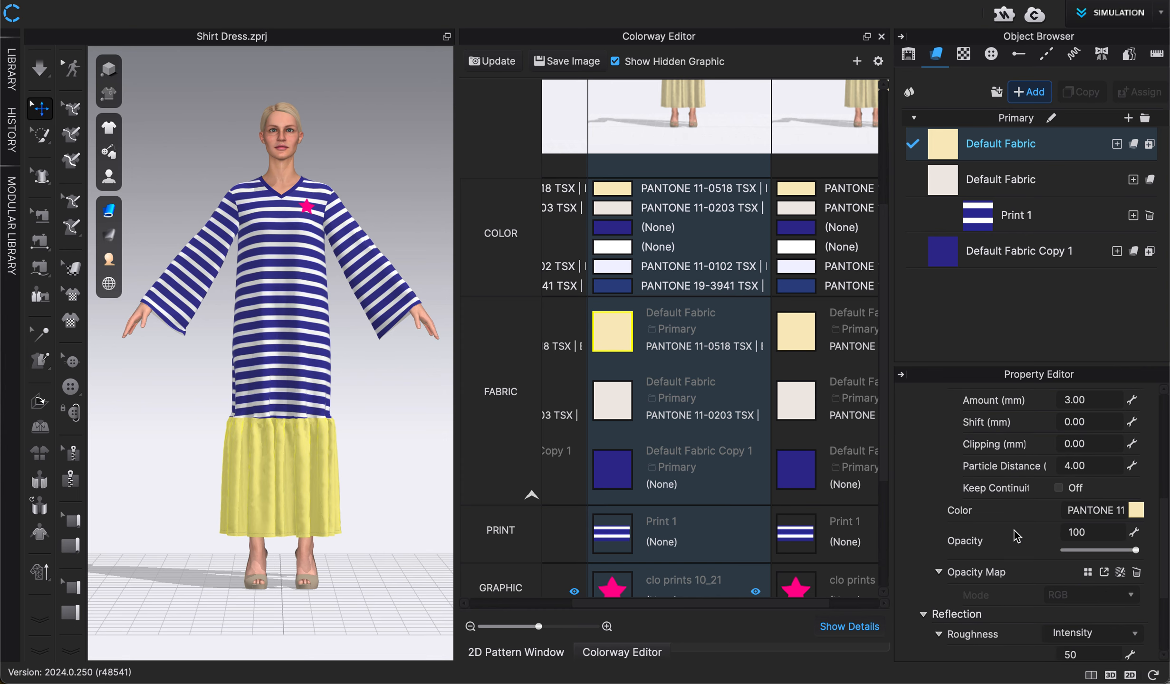
pyautogui.click(1136, 510)
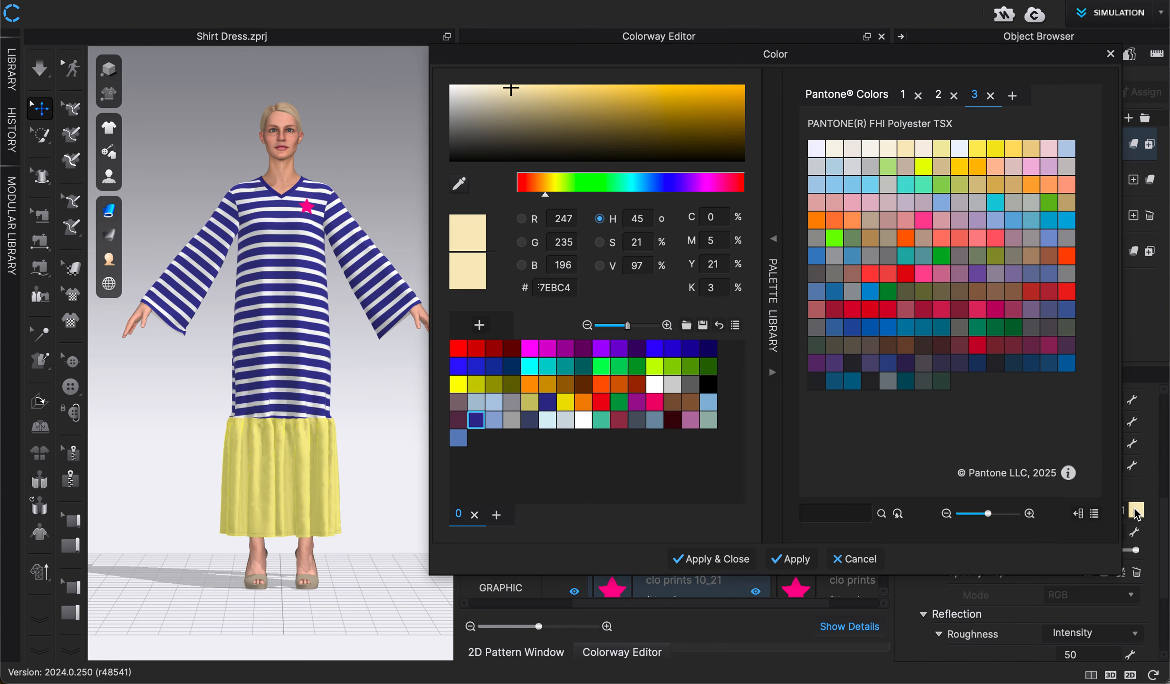
pyautogui.click(906, 239)
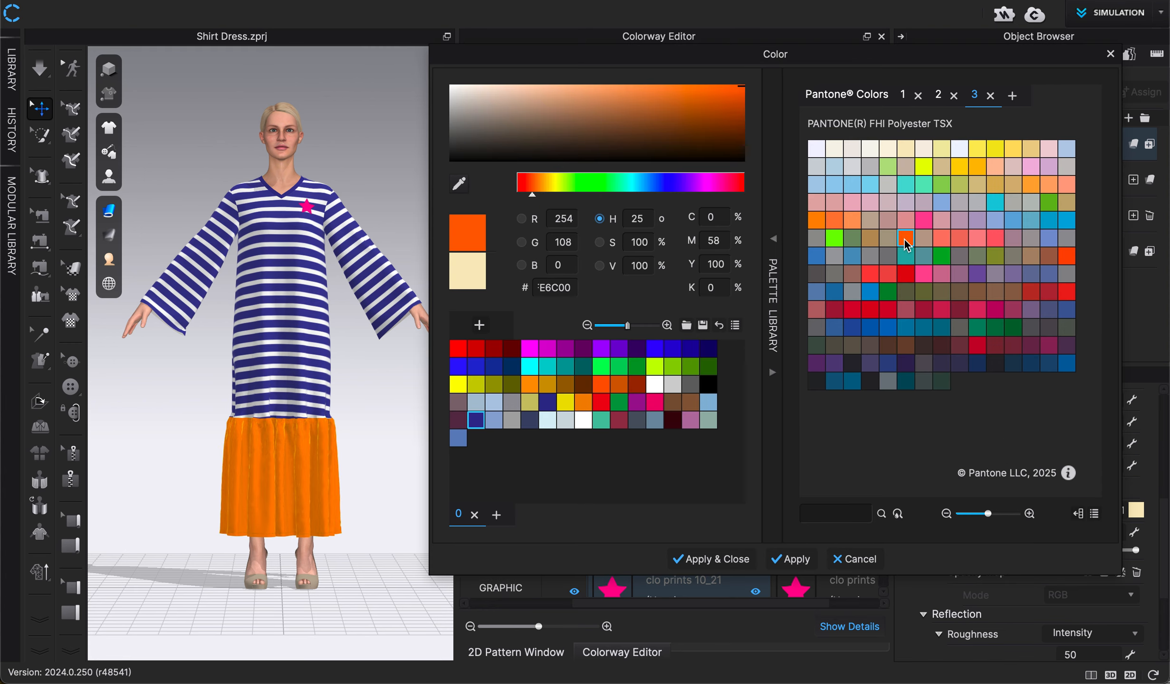
pyautogui.click(705, 559)
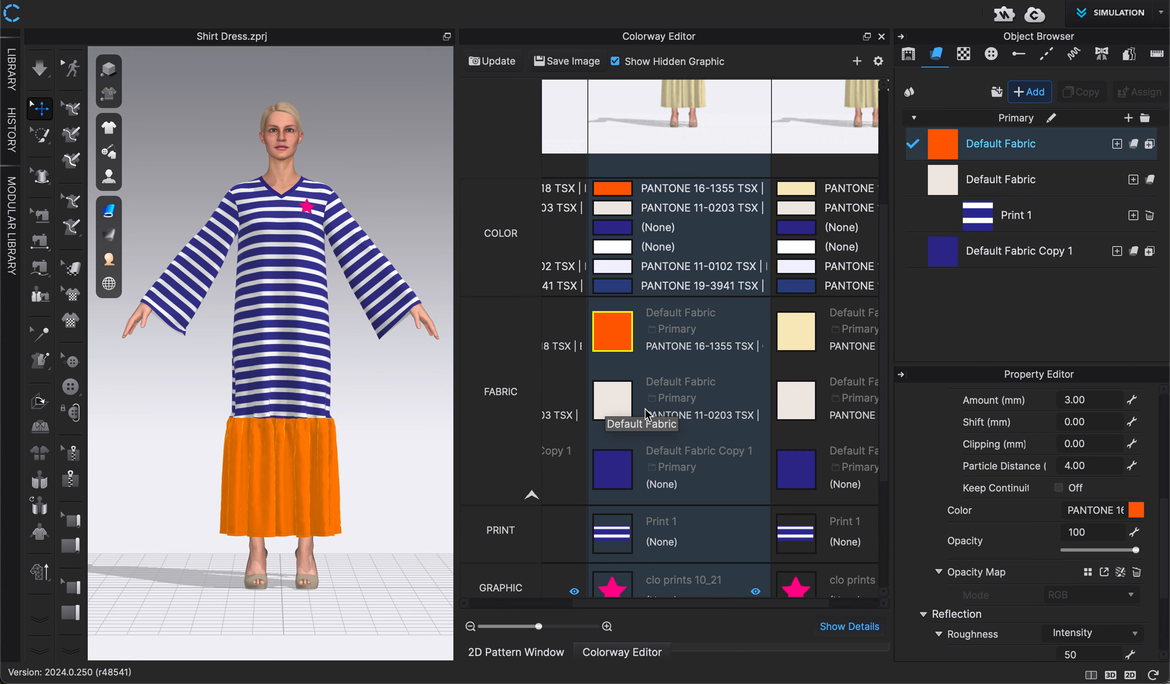
# Step: In Colorway 1, change the off-white body fabric's color to the light orange PANTONE 15-1363 TSX
pyautogui.click(619, 404)
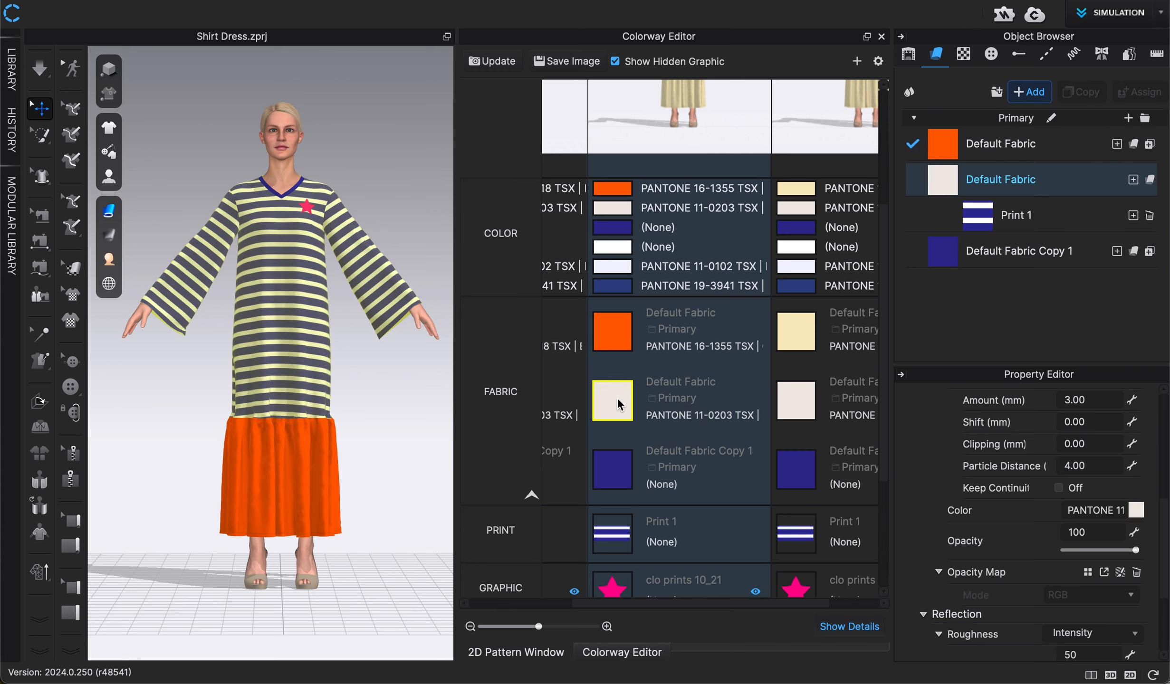
pyautogui.click(1135, 511)
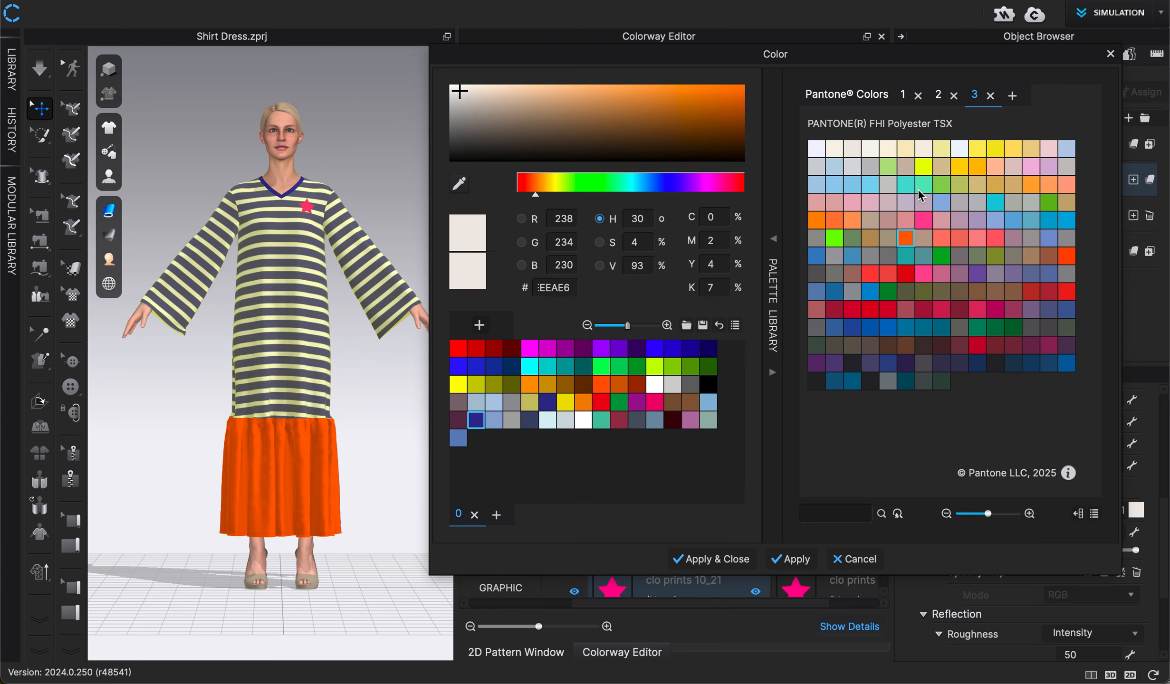
pyautogui.click(852, 220)
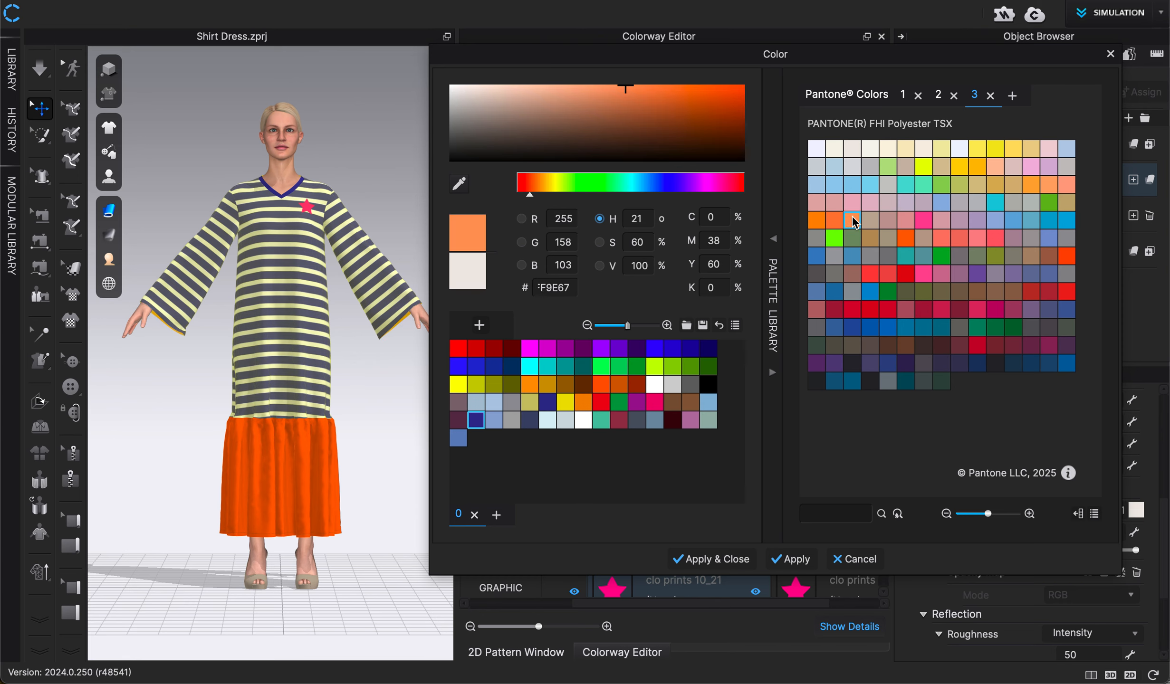
pyautogui.click(708, 558)
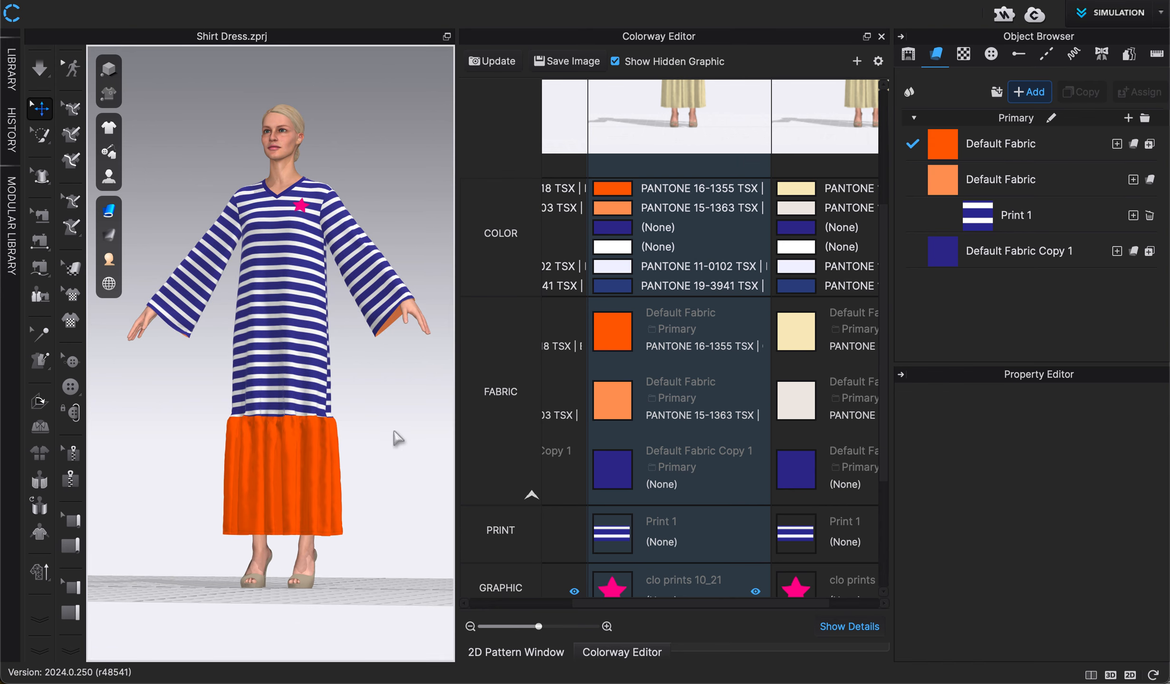
# Step: Change Colorway 1's navy Default Fabric Copy 1 to the orange PANTONE 16-1355 TSX
pyautogui.click(608, 480)
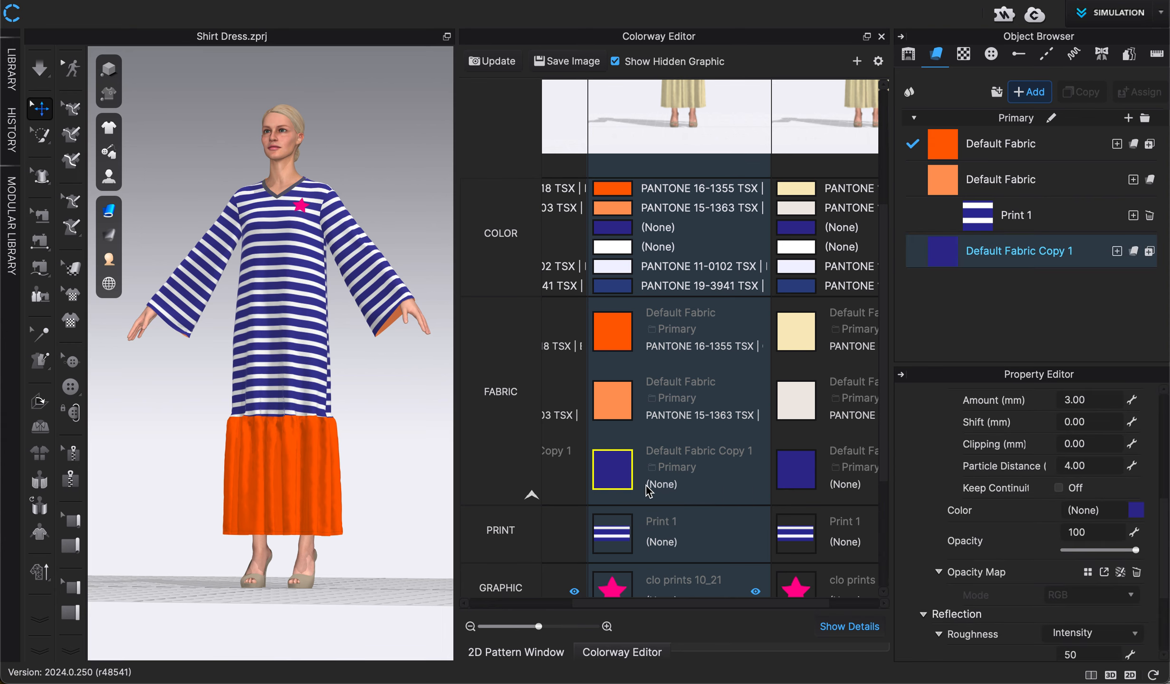
pyautogui.click(1137, 510)
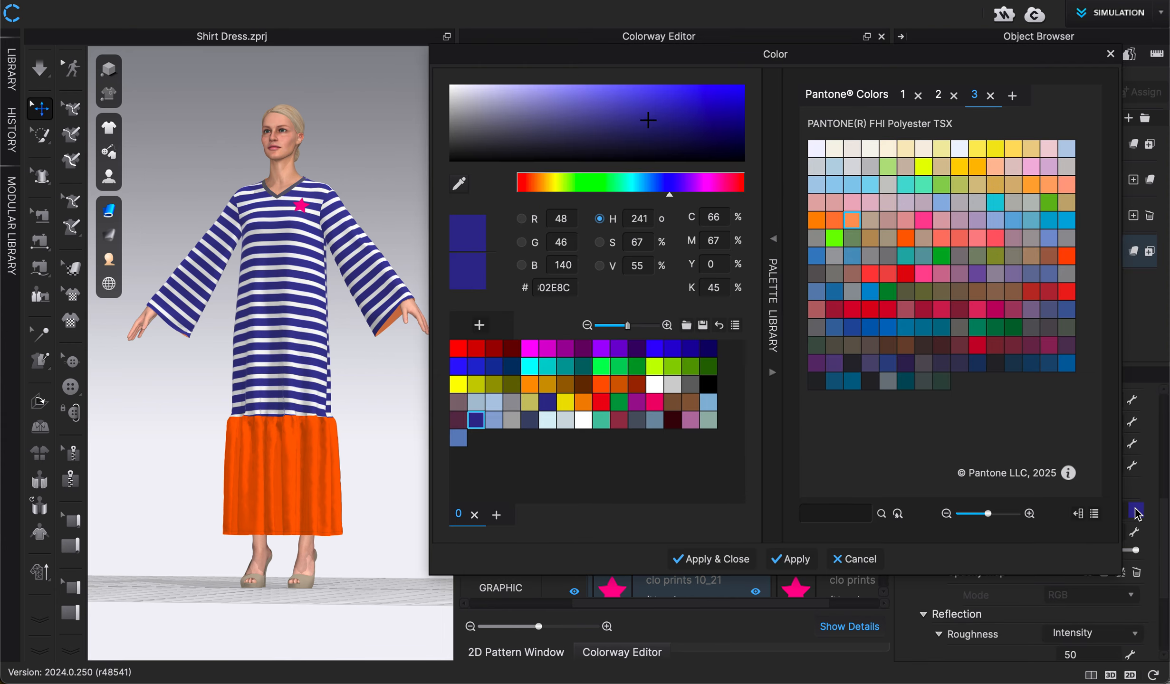
pyautogui.click(906, 239)
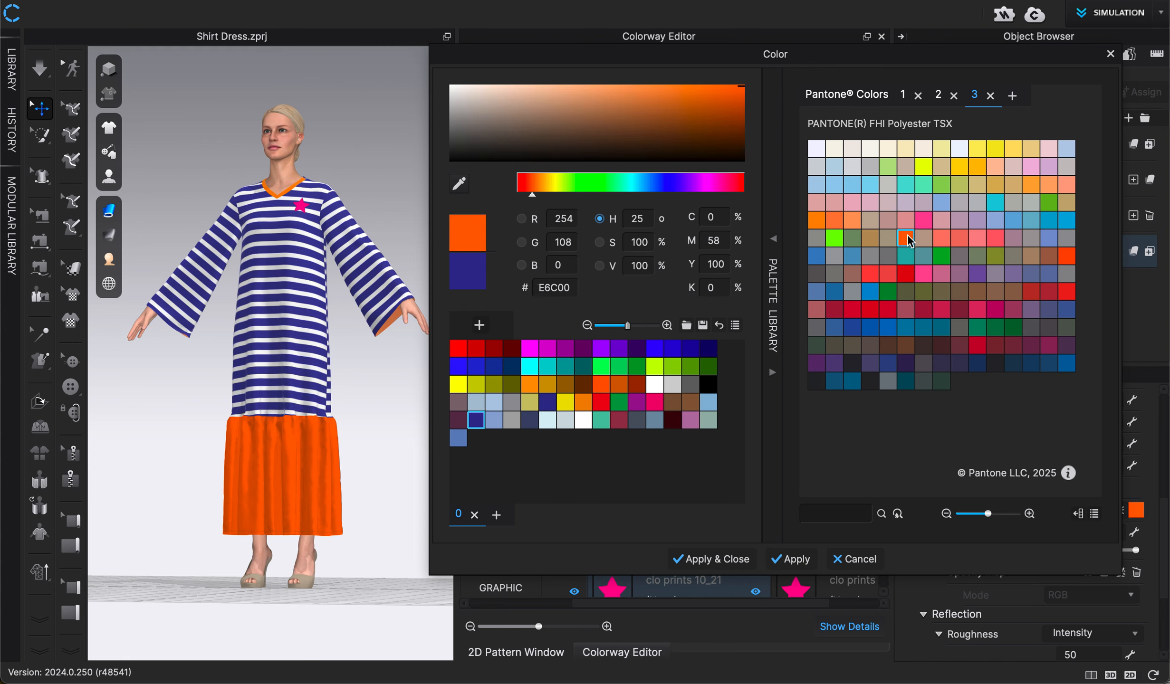
pyautogui.click(719, 562)
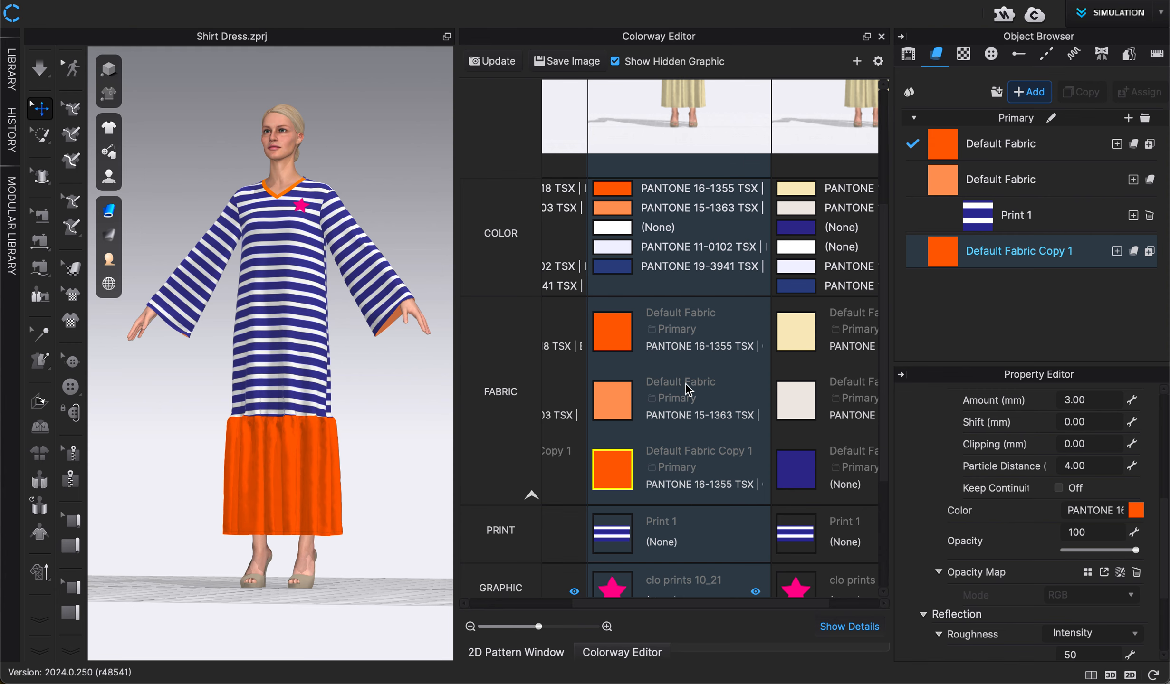
# Step: Replace the shared PANTONE 16-1355 TSX color in Colorway 1 with PANTONE 14-1229 TSX for the skirt fabric and Default Fabric Copy 1
pyautogui.moveTo(391, 424); pyautogui.dragTo(403, 428, button='right')
pyautogui.scroll(2, 611, 366)
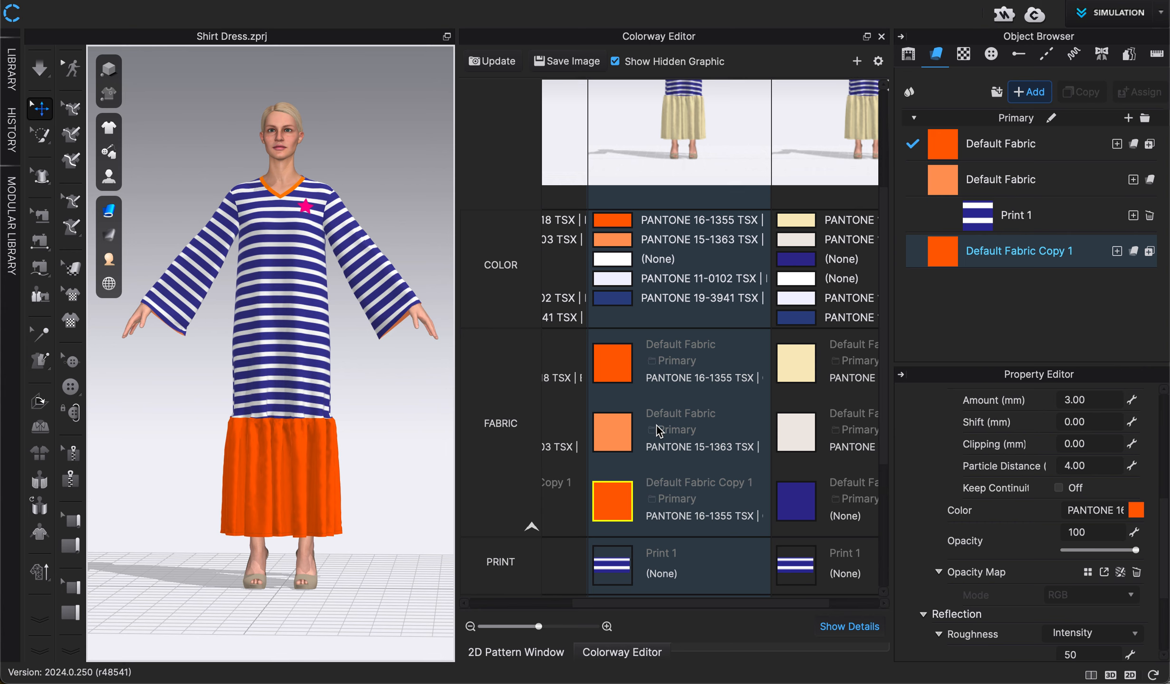
pyautogui.click(615, 223)
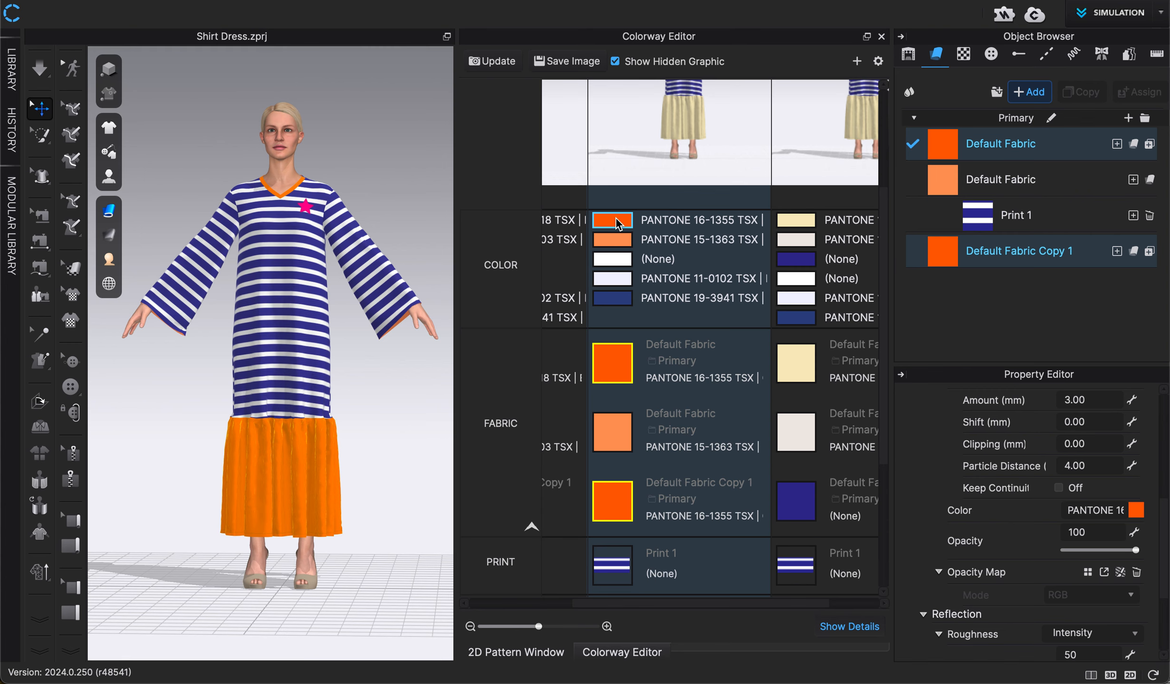
pyautogui.click(1137, 511)
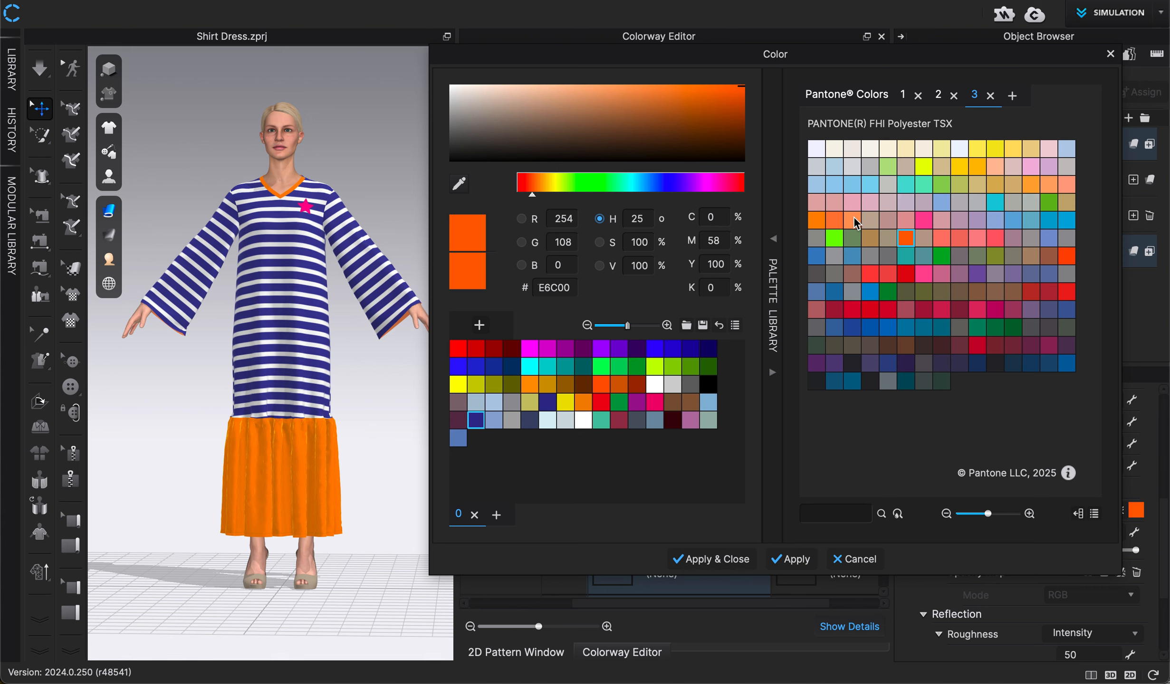
pyautogui.click(1049, 184)
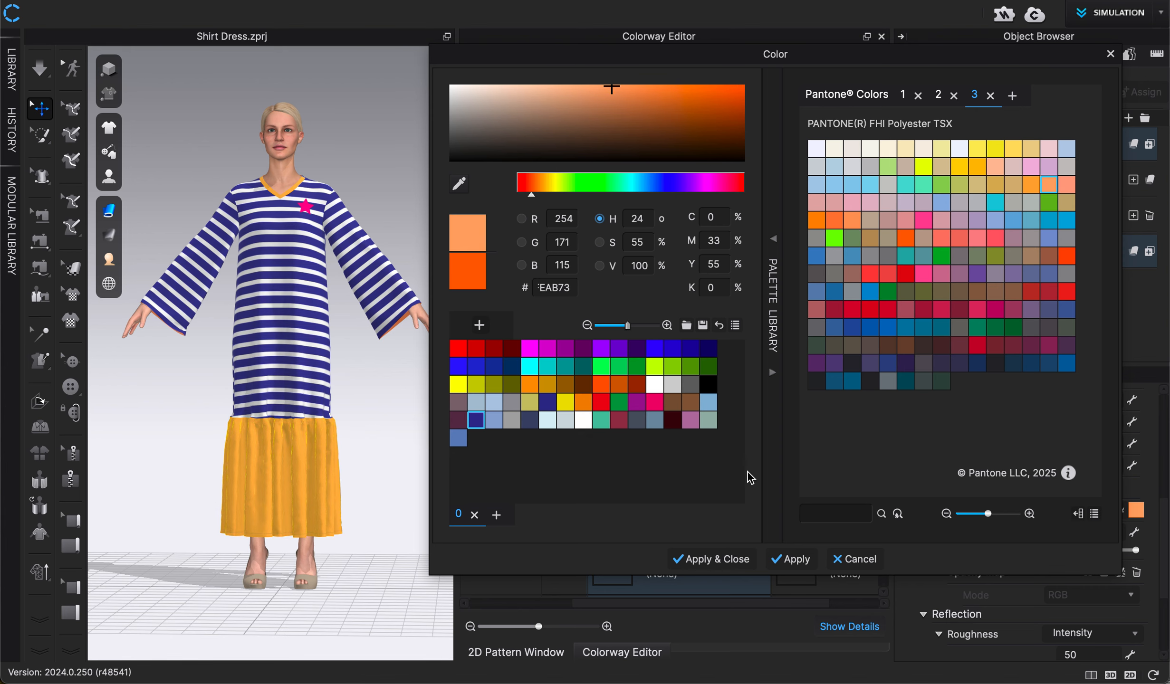
pyautogui.click(712, 559)
pyautogui.click(428, 457)
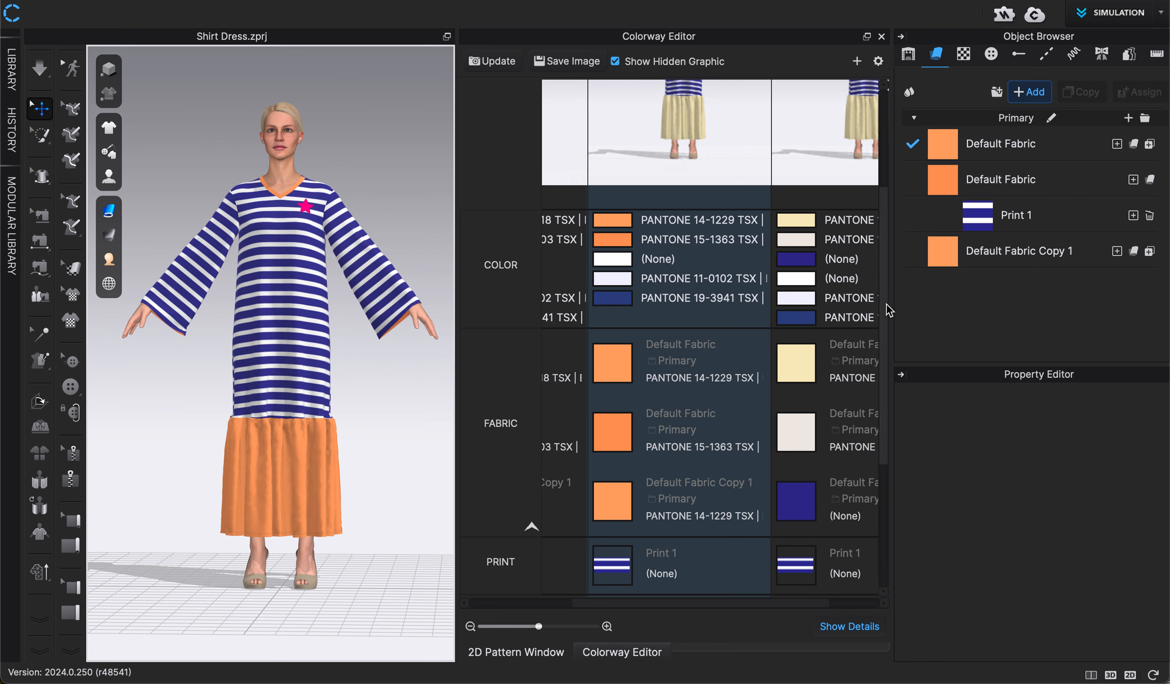
# Step: Delete the striped Print 1 from the body fabric in Colorway 1
pyautogui.moveTo(884, 309); pyautogui.dragTo(879, 361)
pyautogui.scroll(-3, 878, 361)
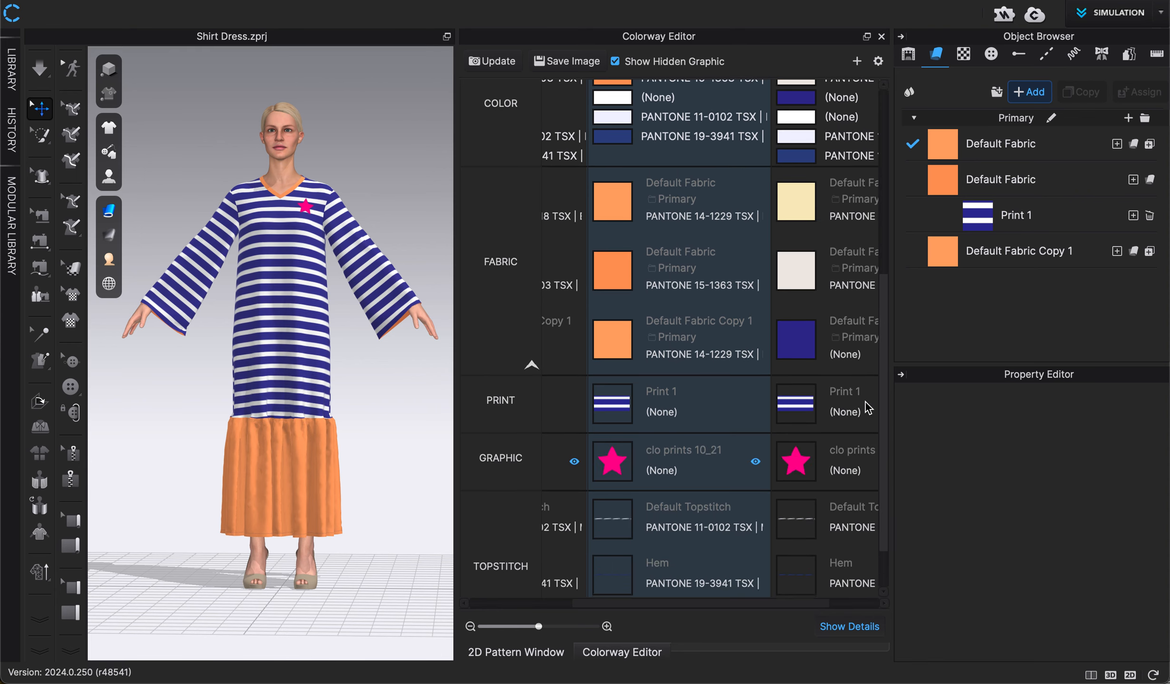
pyautogui.click(609, 391)
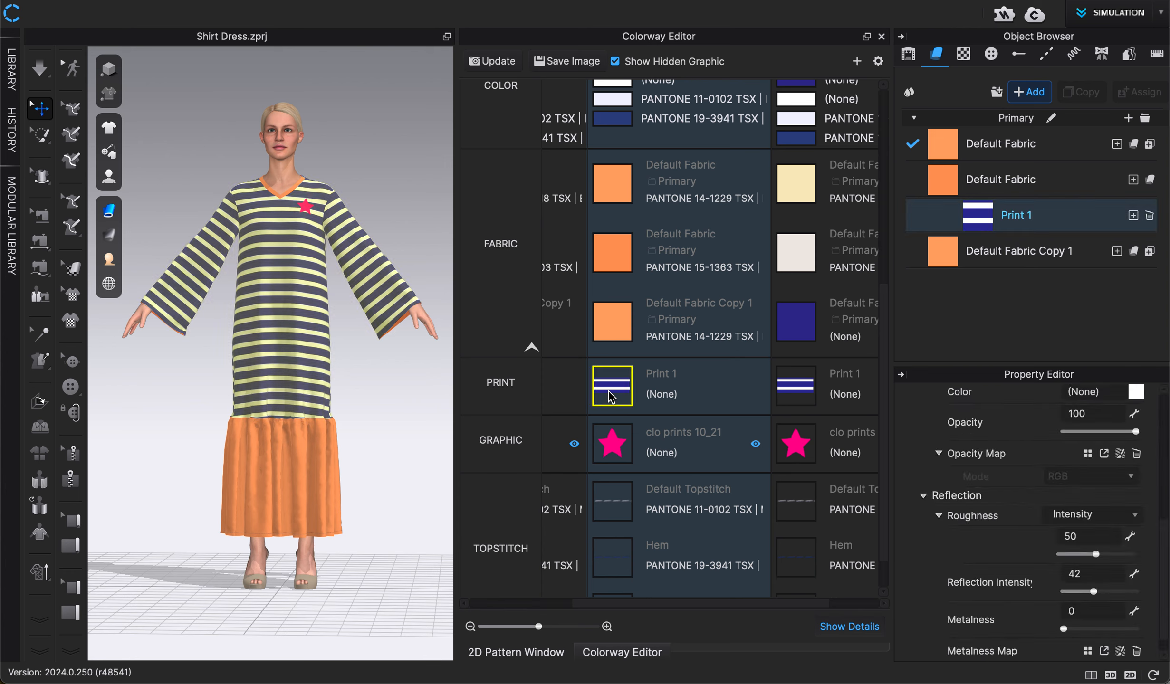
pyautogui.click(1149, 216)
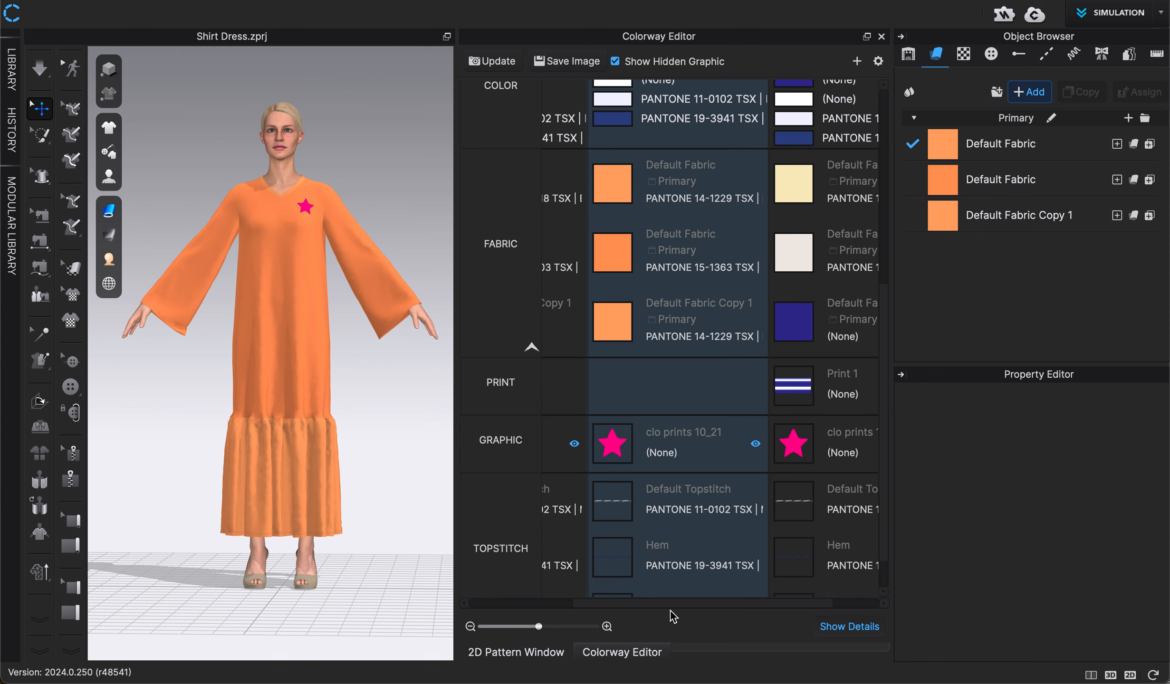
# Step: Compare the original striped colorway with Colorway 1 on the garment, ending with Colorway 1 active
pyautogui.moveTo(670, 605); pyautogui.dragTo(568, 612)
pyautogui.scroll(5, 615, 464)
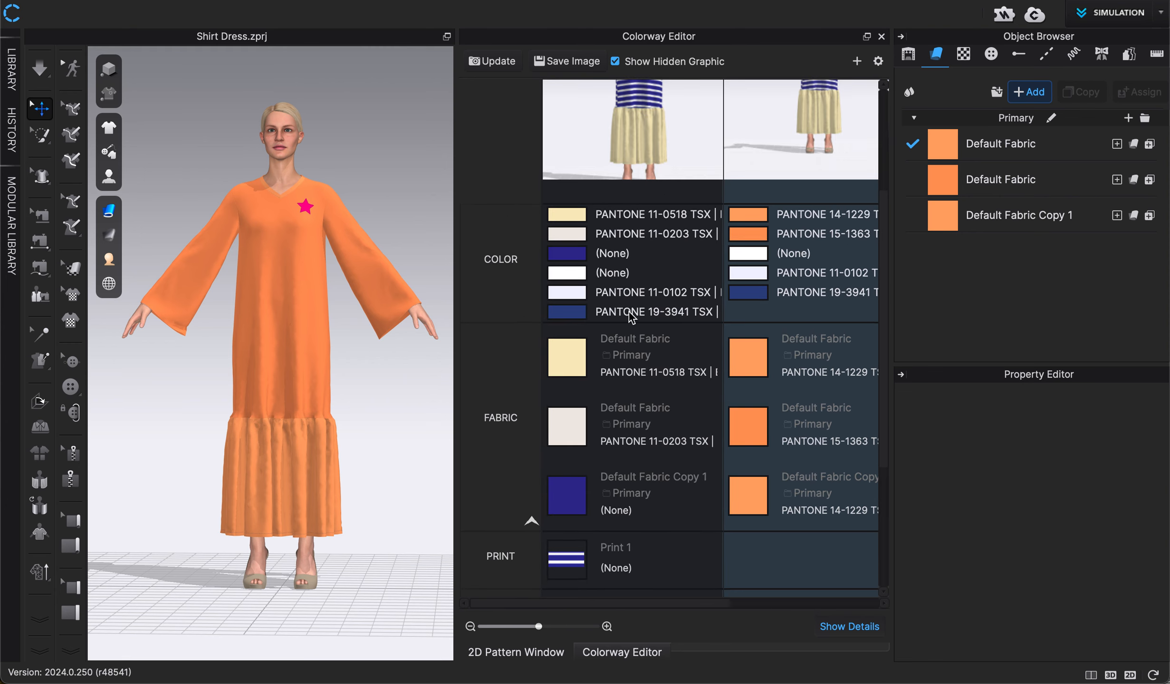
pyautogui.click(639, 105)
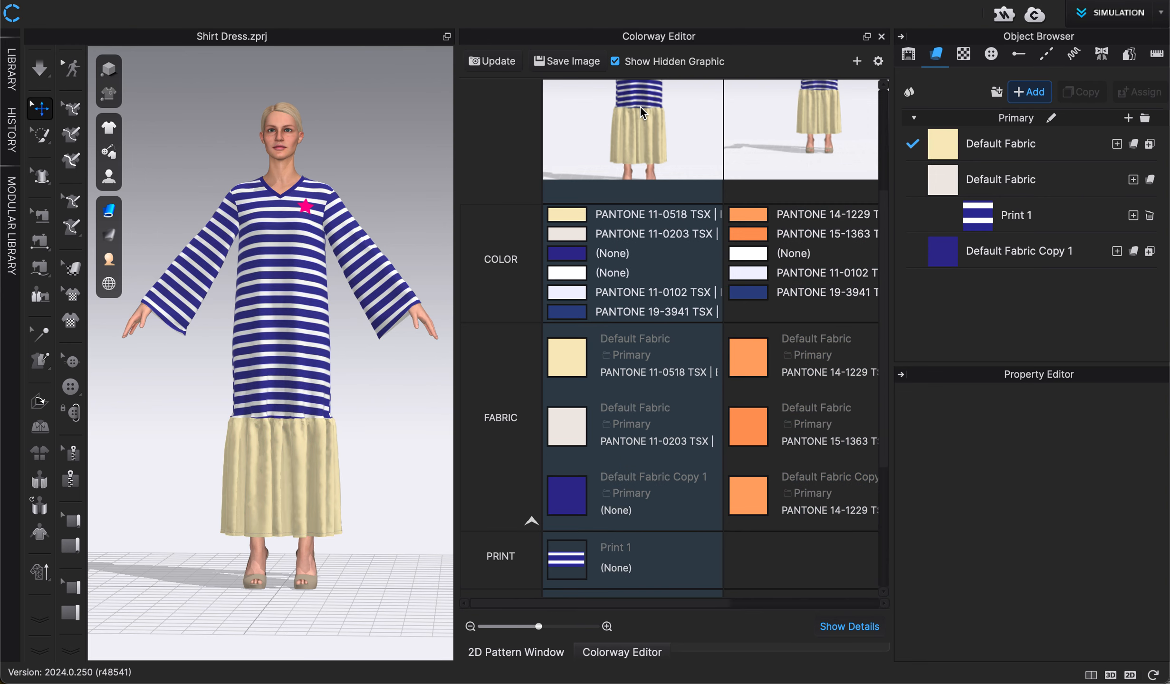
pyautogui.click(804, 158)
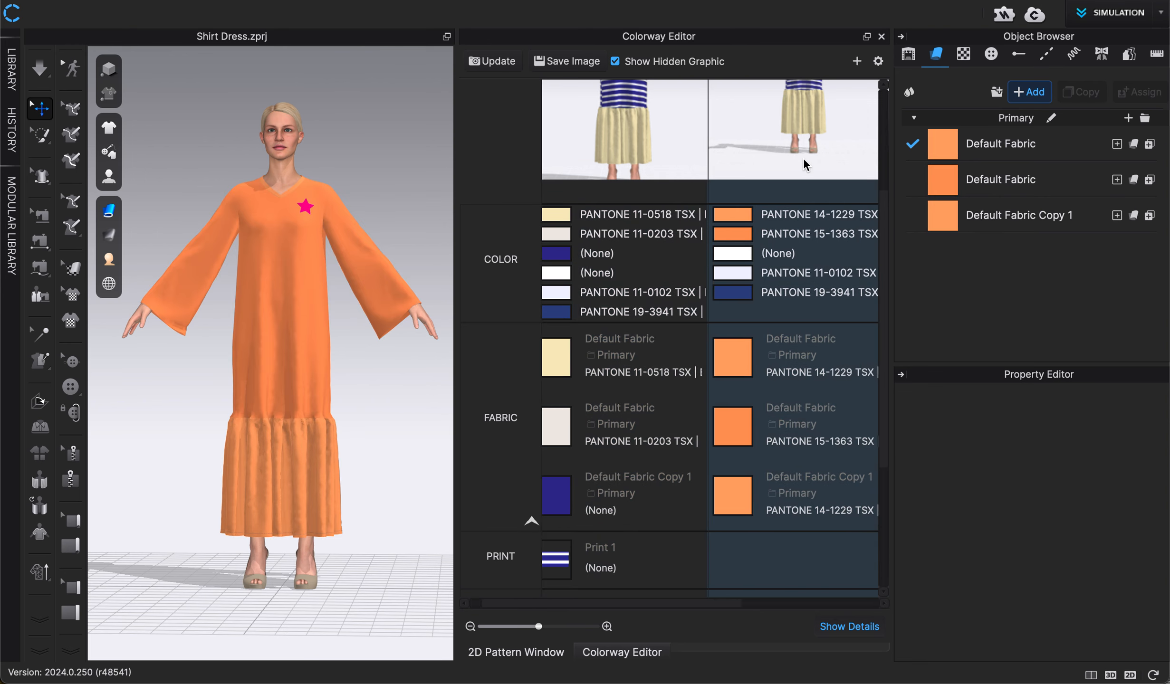
# Step: Turn on texture desaturation for the star graphic in Colorway 1
pyautogui.moveTo(669, 605); pyautogui.dragTo(733, 608)
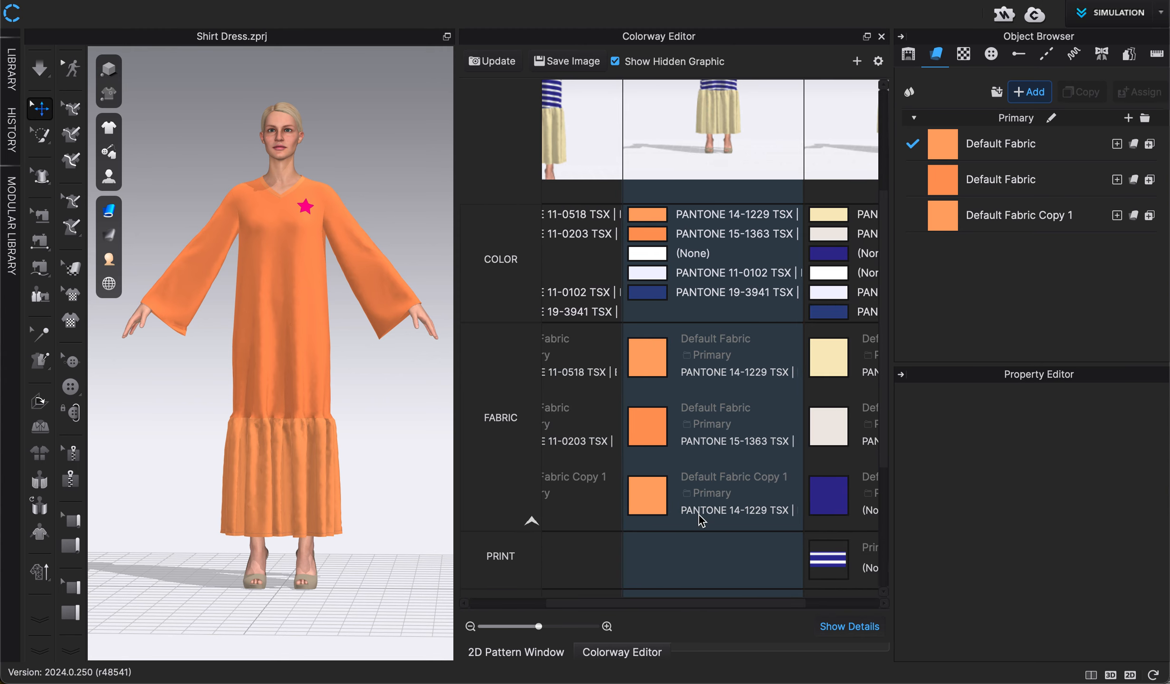
pyautogui.moveTo(888, 252); pyautogui.dragTo(882, 370)
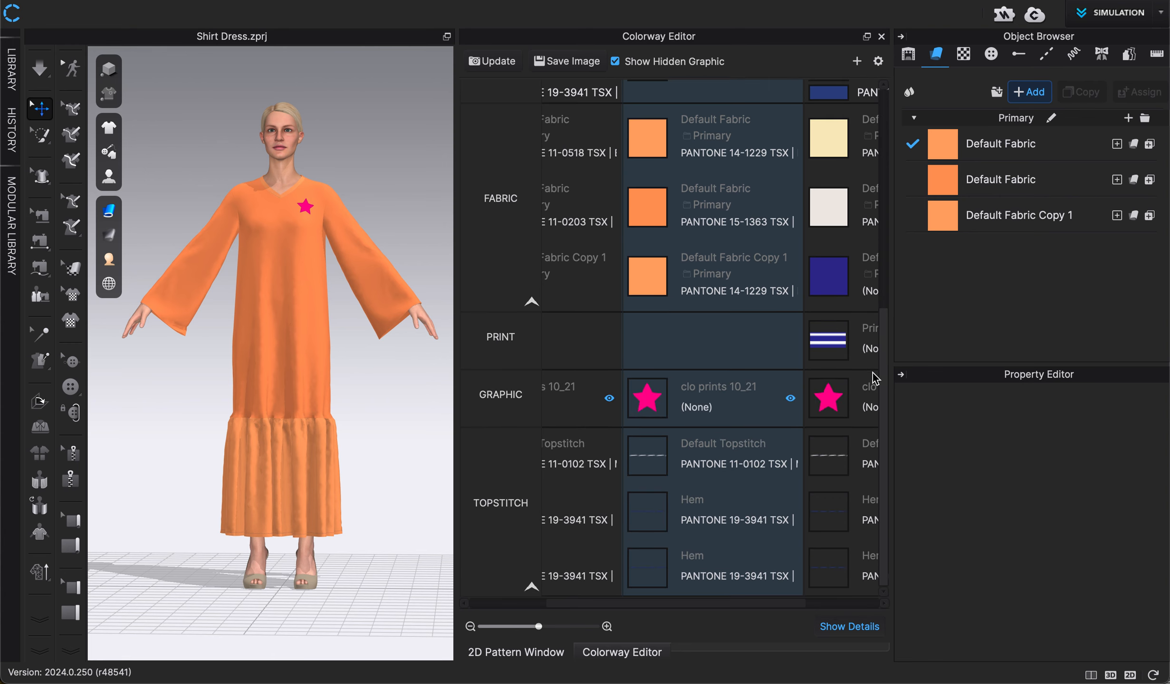
pyautogui.click(655, 405)
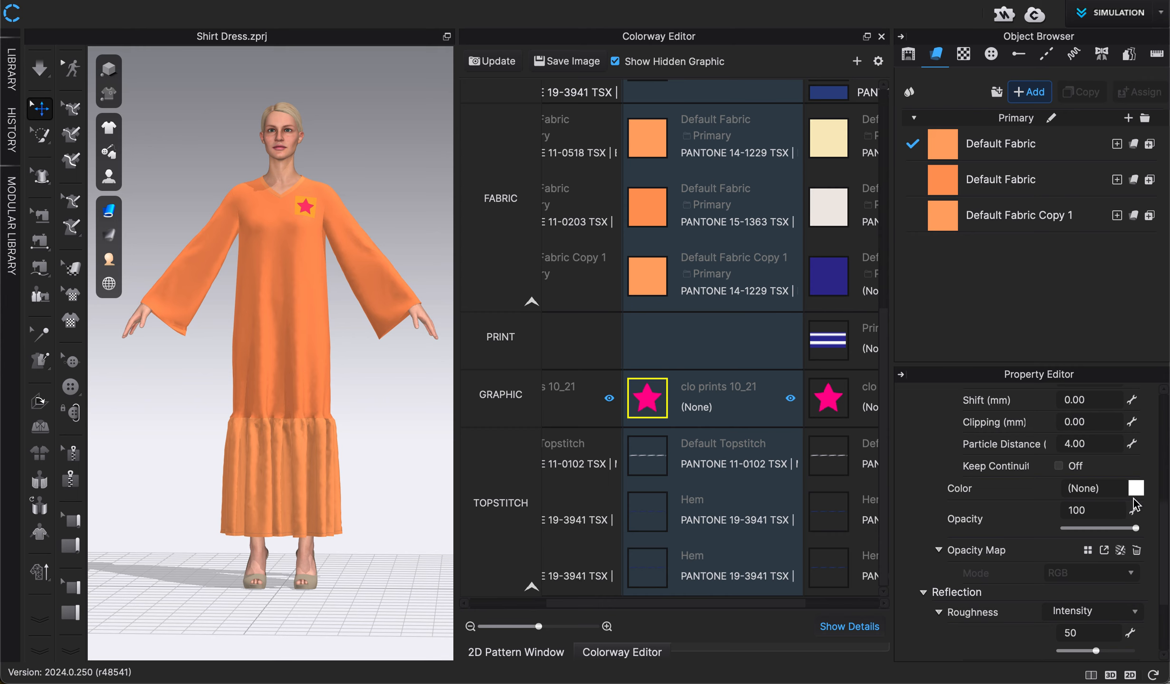
pyautogui.scroll(-2, 1031, 591)
pyautogui.scroll(4, 1032, 587)
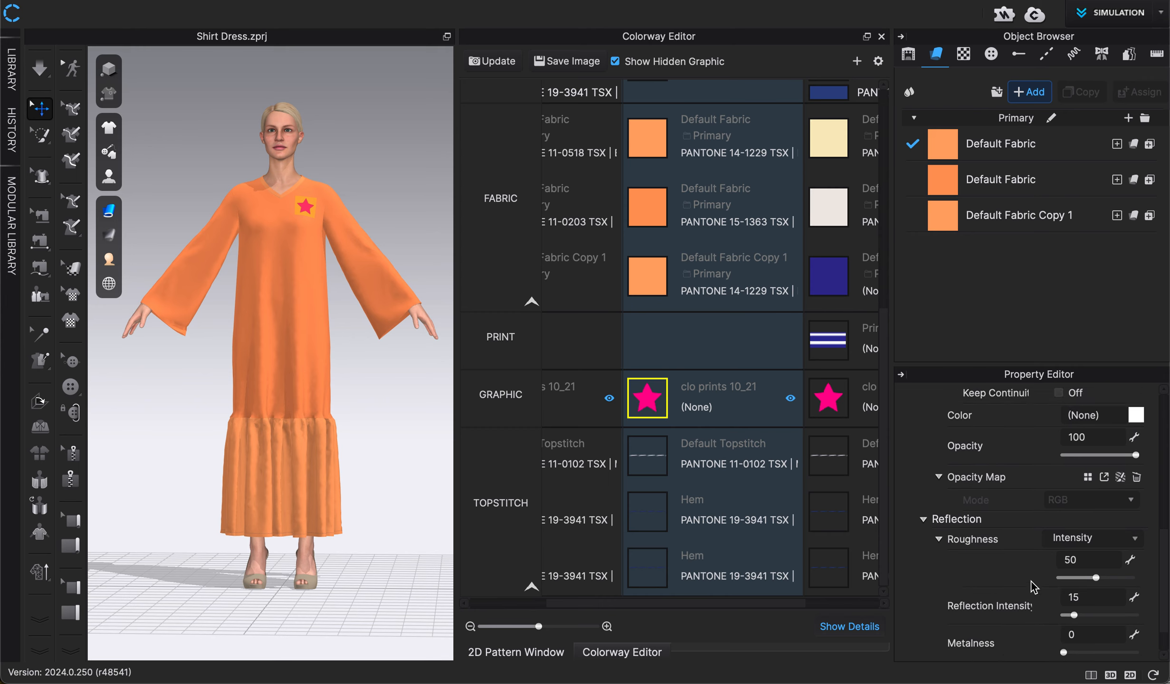
pyautogui.scroll(4, 1031, 587)
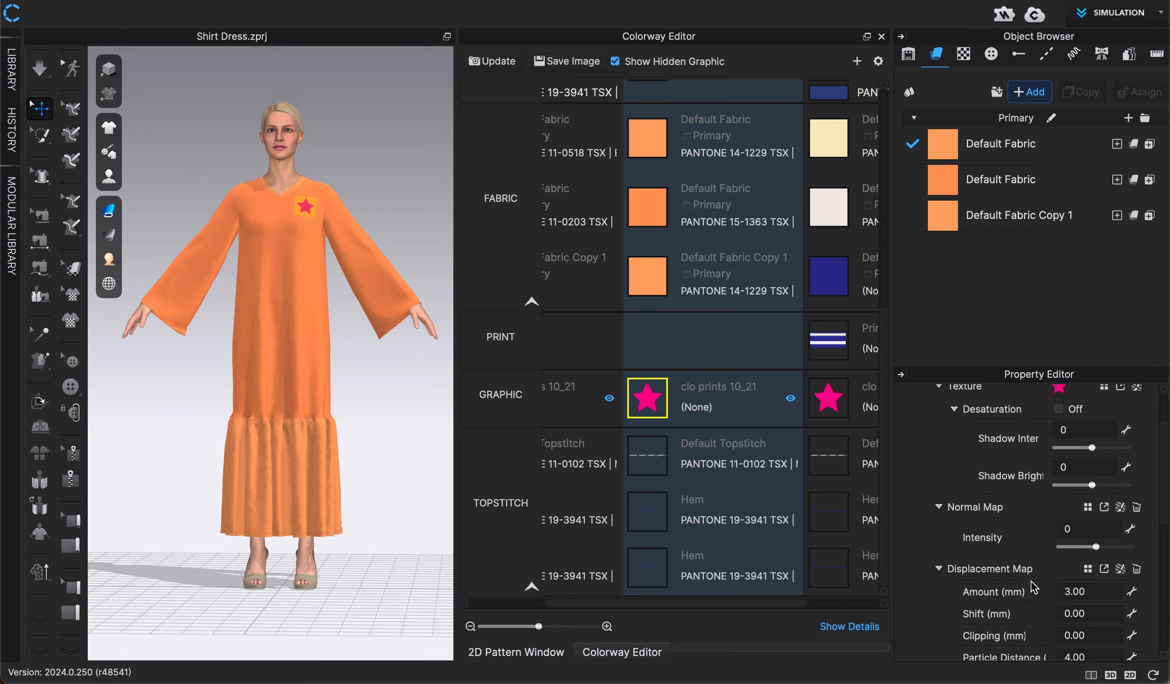
pyautogui.scroll(2, 1033, 588)
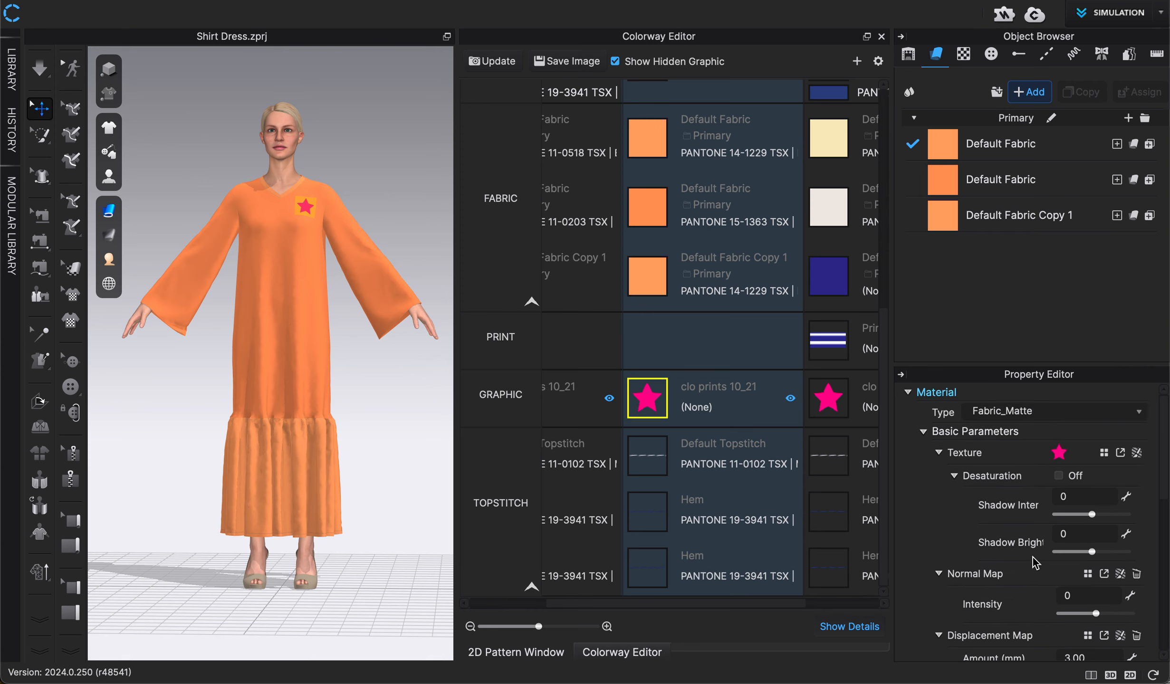
pyautogui.click(1059, 476)
pyautogui.scroll(-1, 1025, 552)
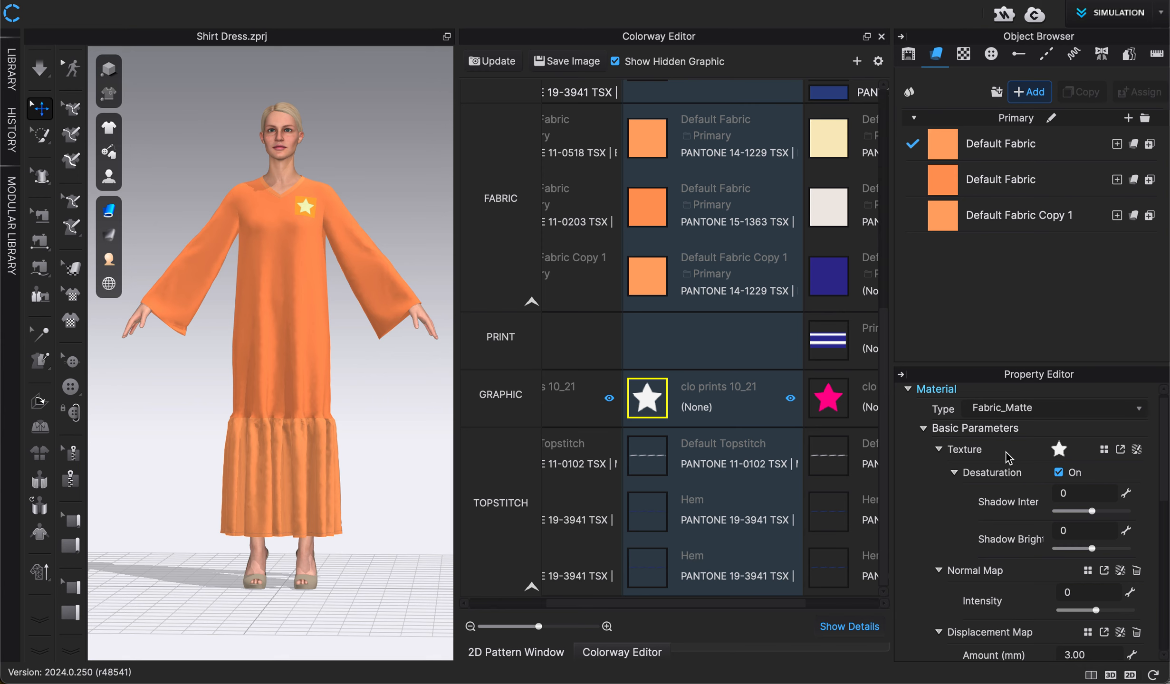
# Step: Set the color of Colorway 1's desaturated star graphic to Violet 2
pyautogui.scroll(-3, 1027, 466)
pyautogui.scroll(-6, 1028, 468)
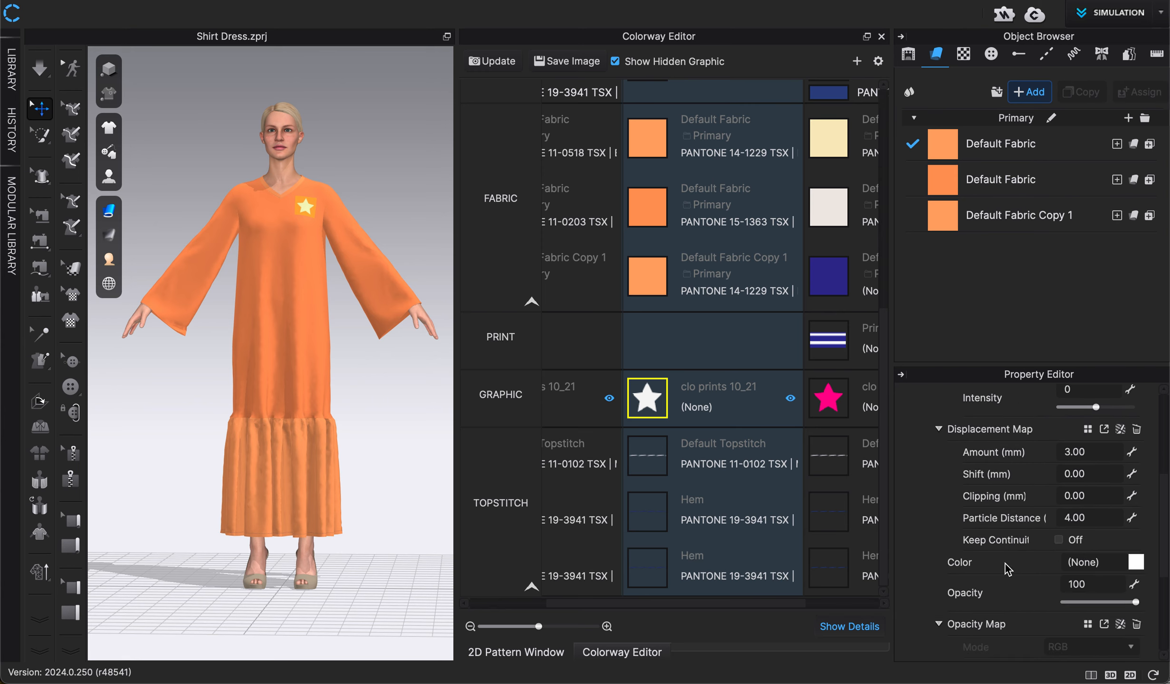
pyautogui.click(1137, 563)
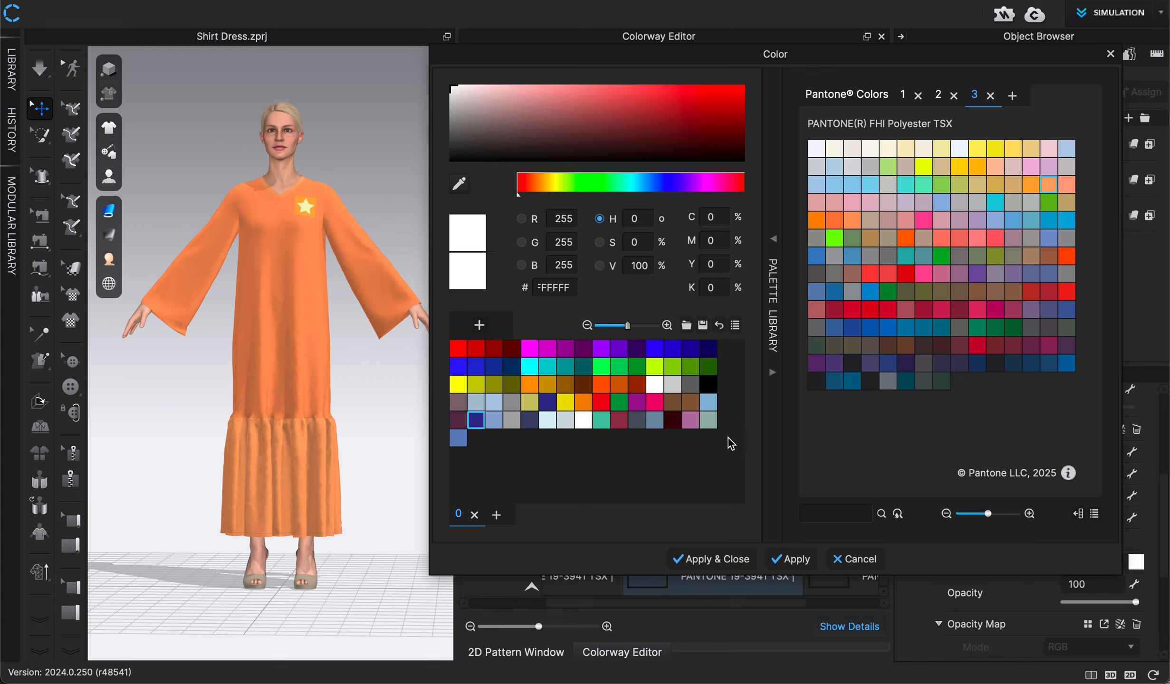
pyautogui.click(619, 348)
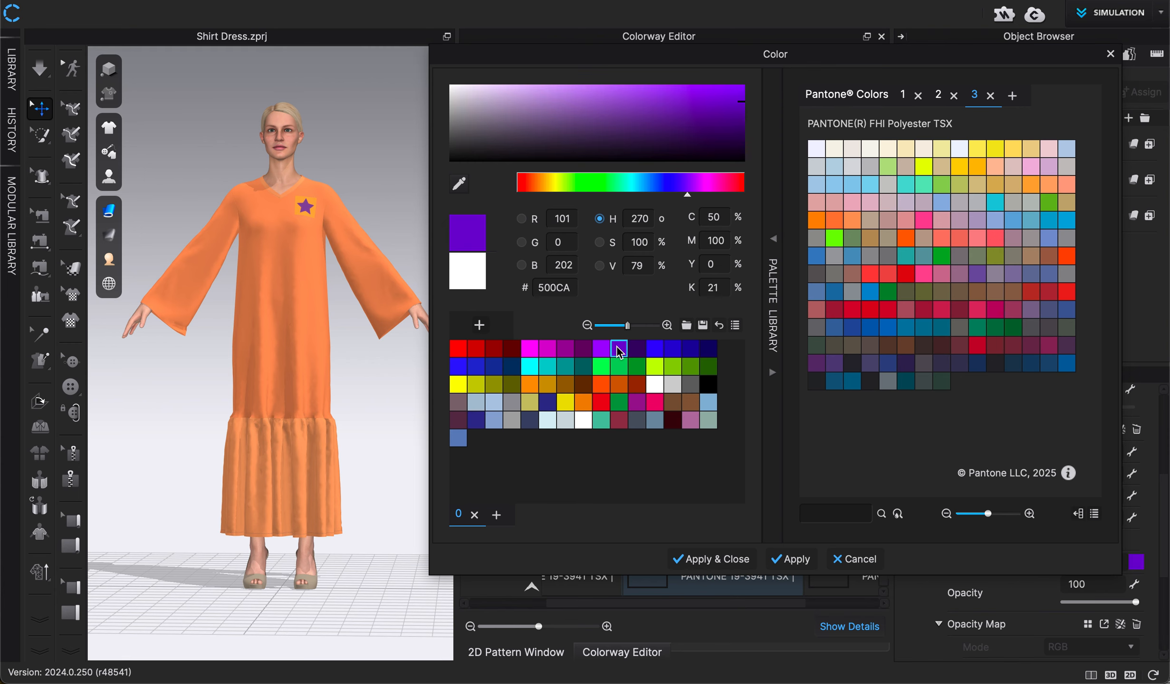
pyautogui.click(730, 561)
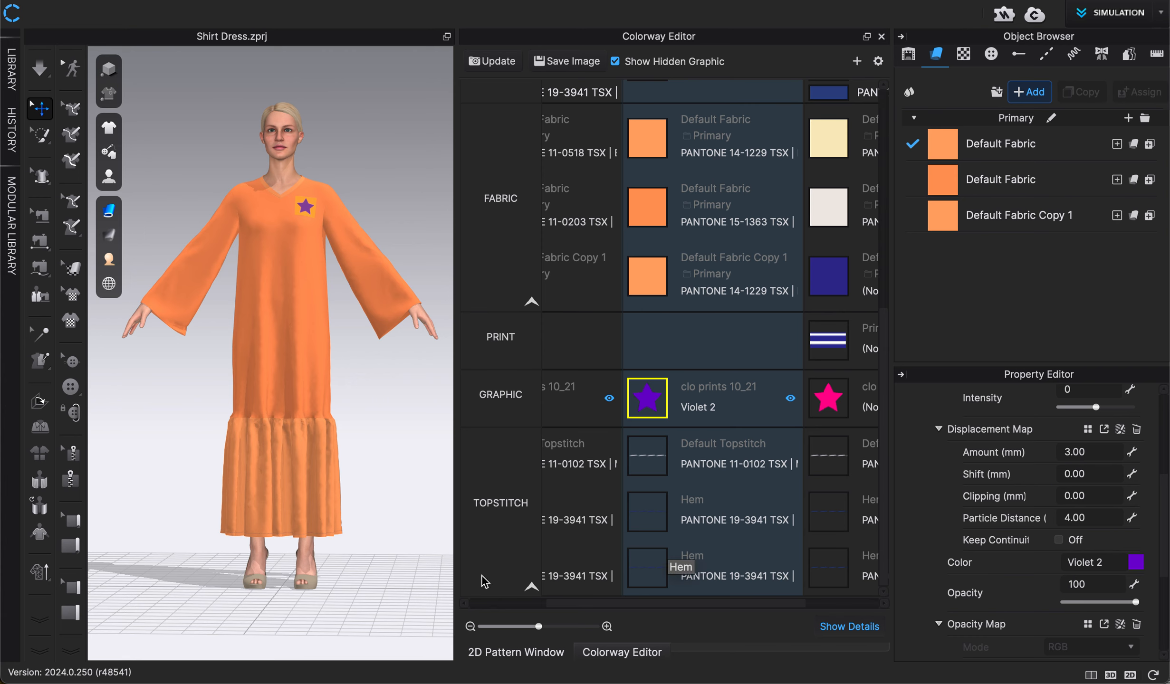
# Step: Set the color of the first Hem topstitch in Colorway 1 to Violet 2
pyautogui.scroll(5, 282, 613)
pyautogui.scroll(5, 281, 475)
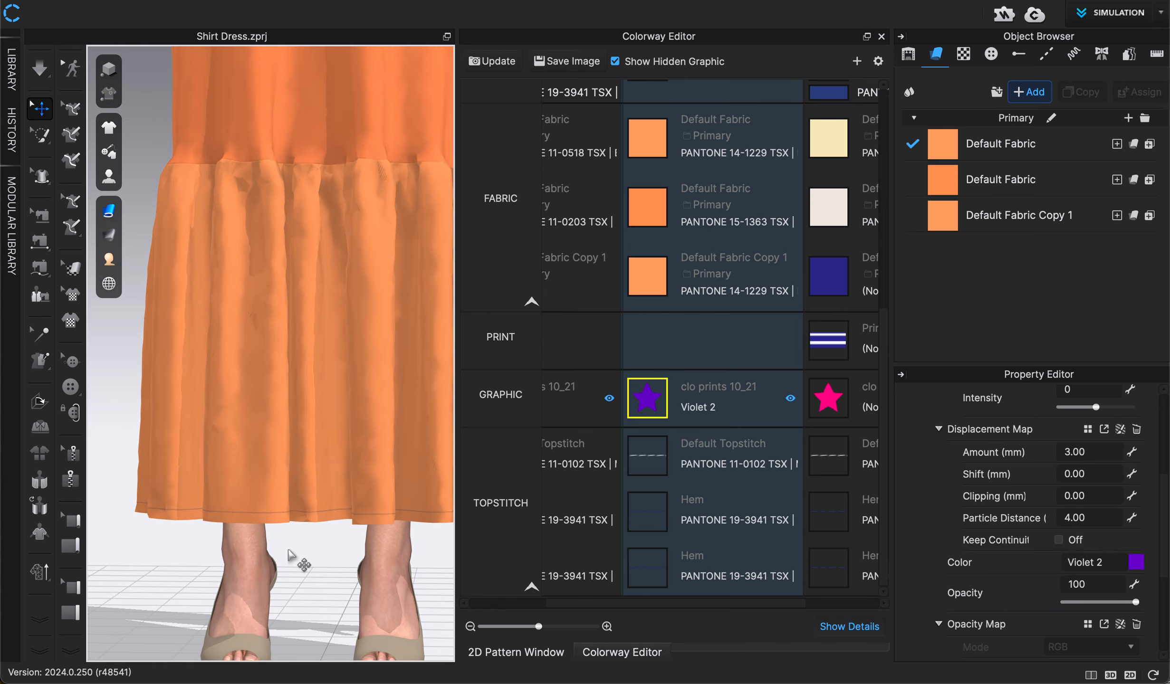
pyautogui.scroll(5, 291, 522)
pyautogui.moveTo(300, 582); pyautogui.dragTo(285, 432, button='middle')
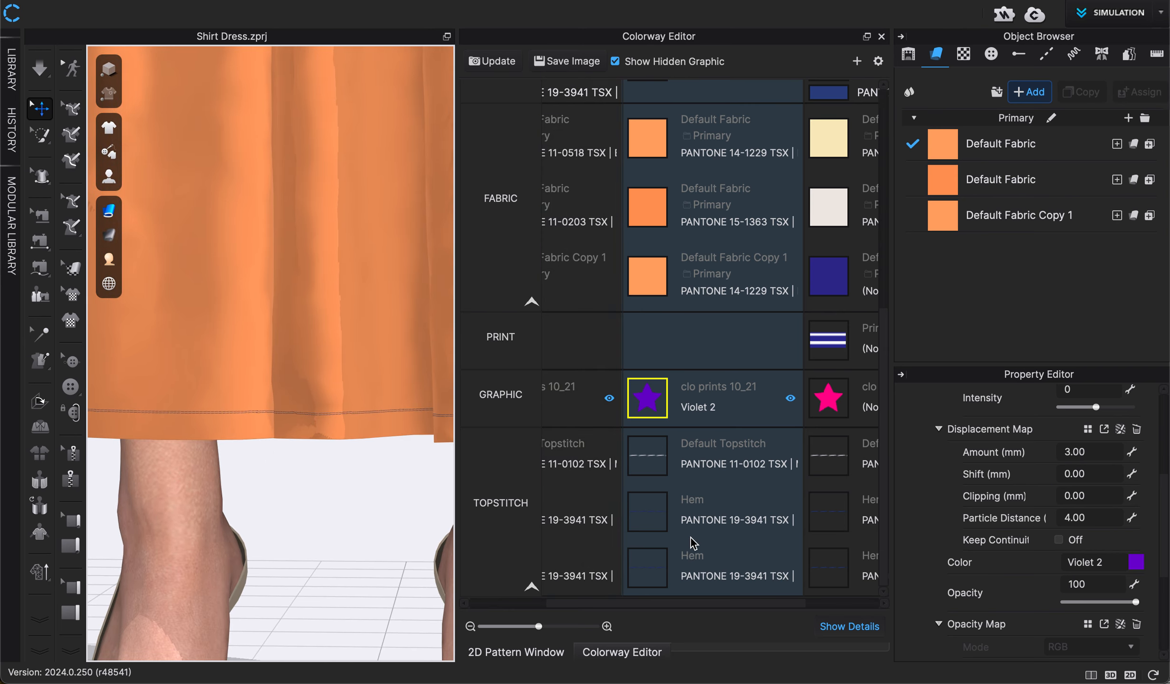
pyautogui.click(682, 524)
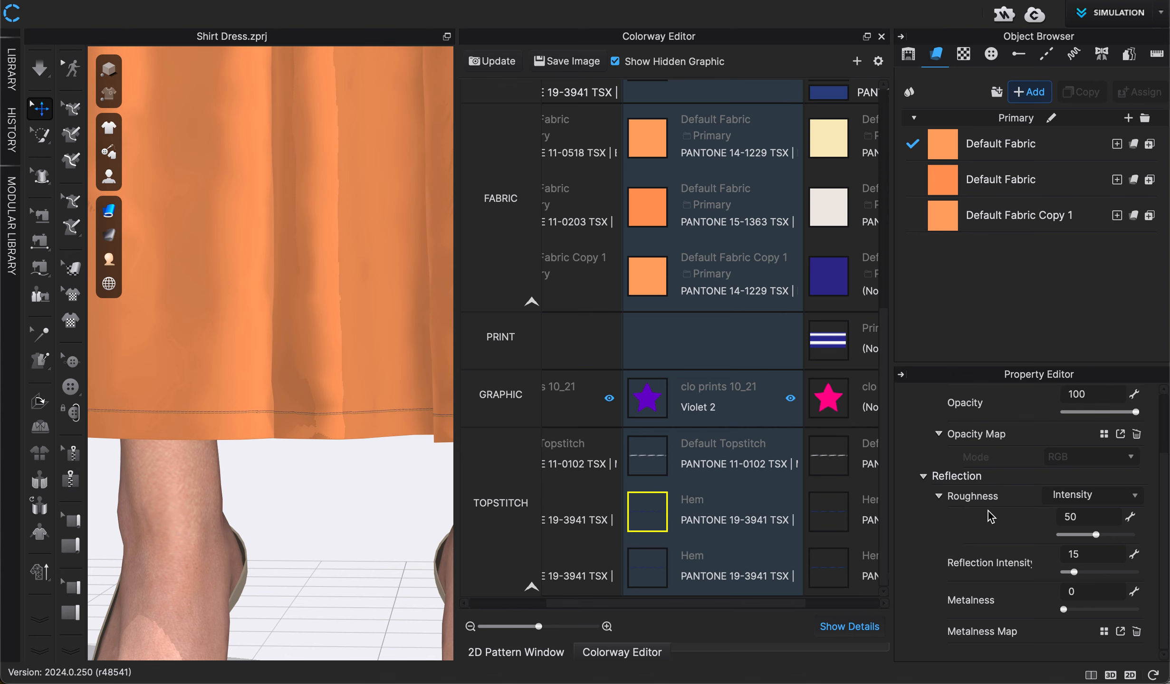
pyautogui.scroll(3, 996, 515)
pyautogui.click(1138, 455)
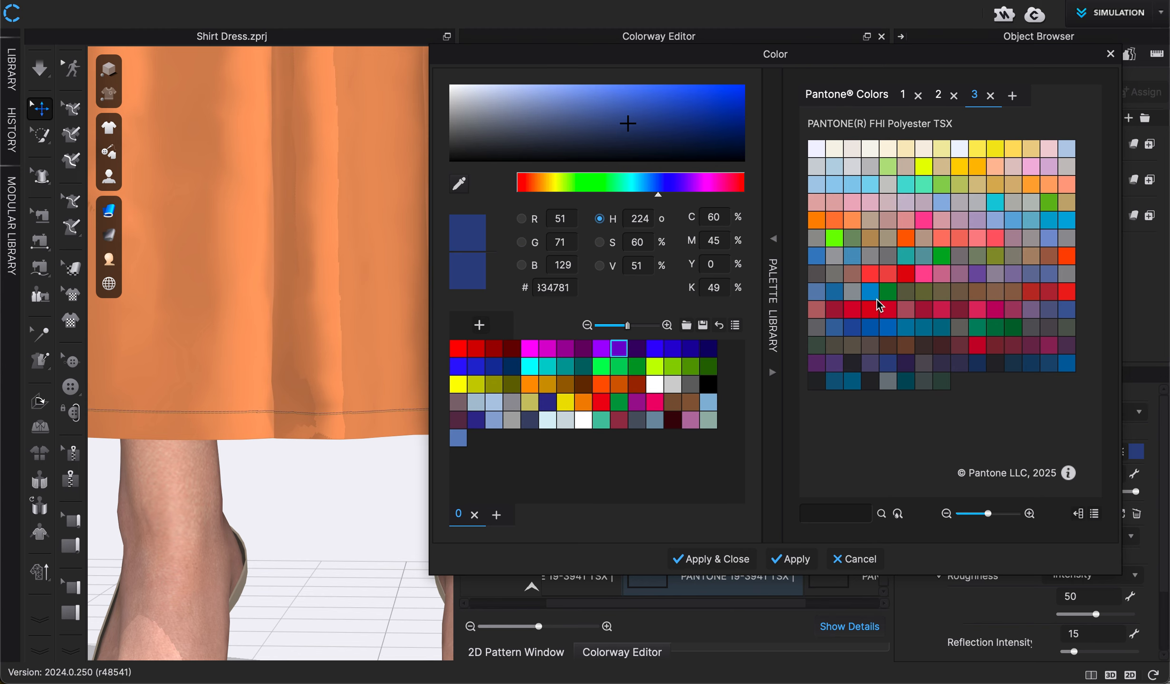
pyautogui.click(617, 348)
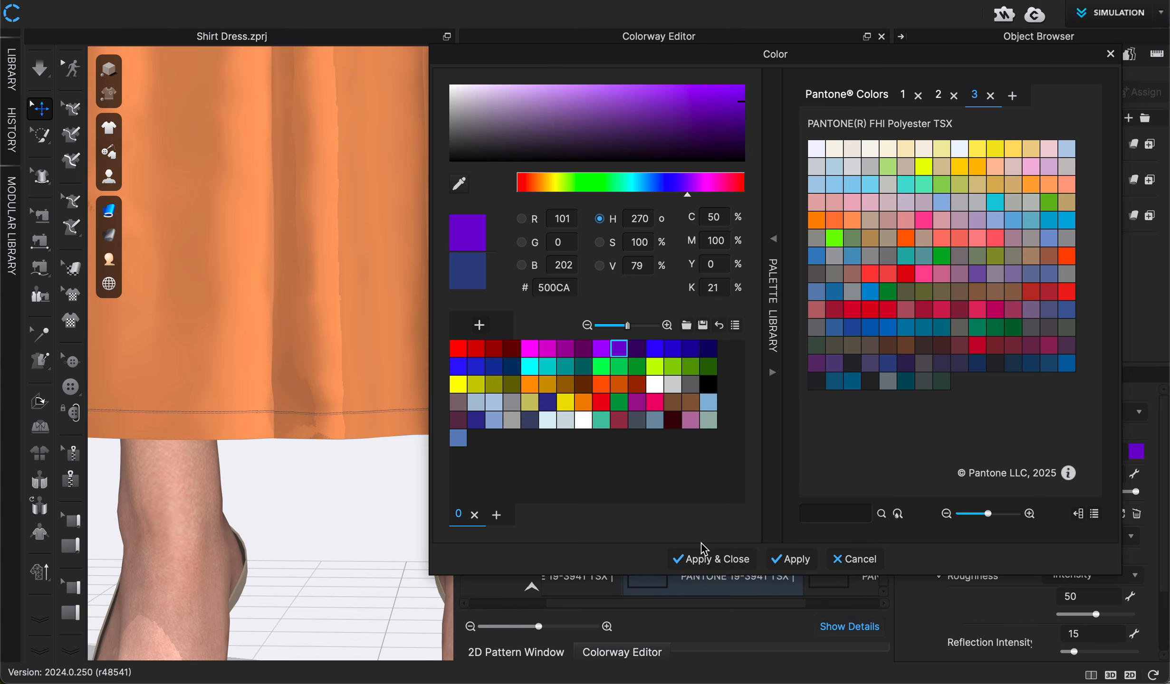
pyautogui.click(708, 559)
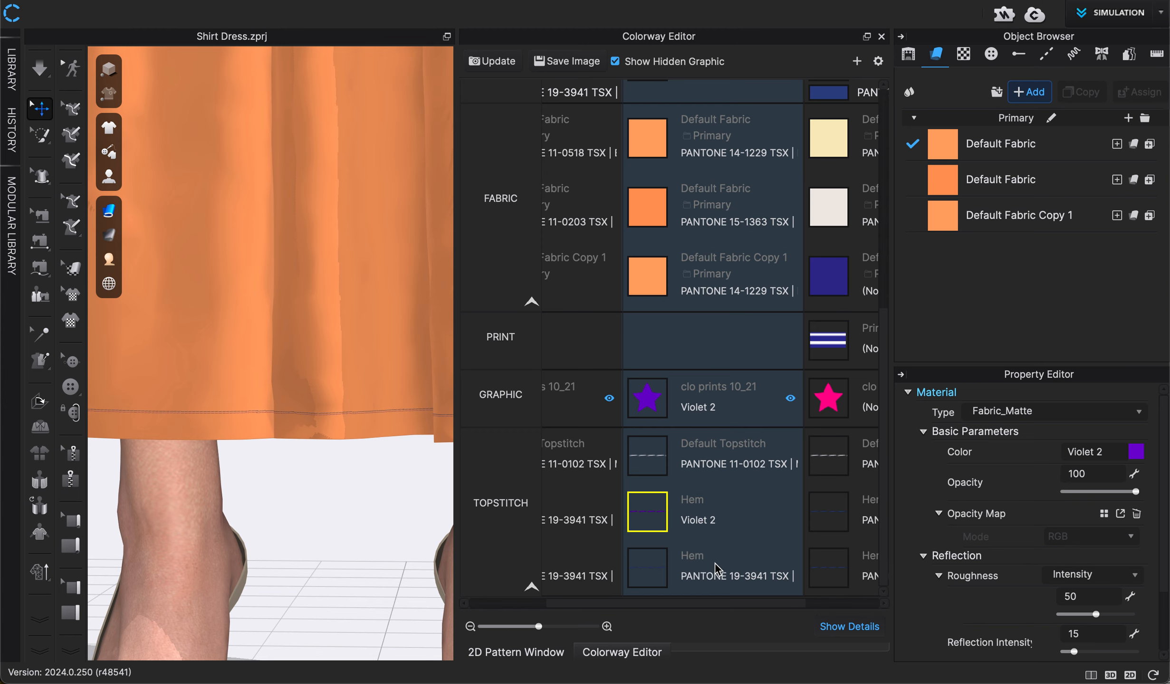
# Step: Recolor the second Hem topstitch in Colorway 1 to Violet 2 as well
pyautogui.click(640, 563)
pyautogui.click(1135, 451)
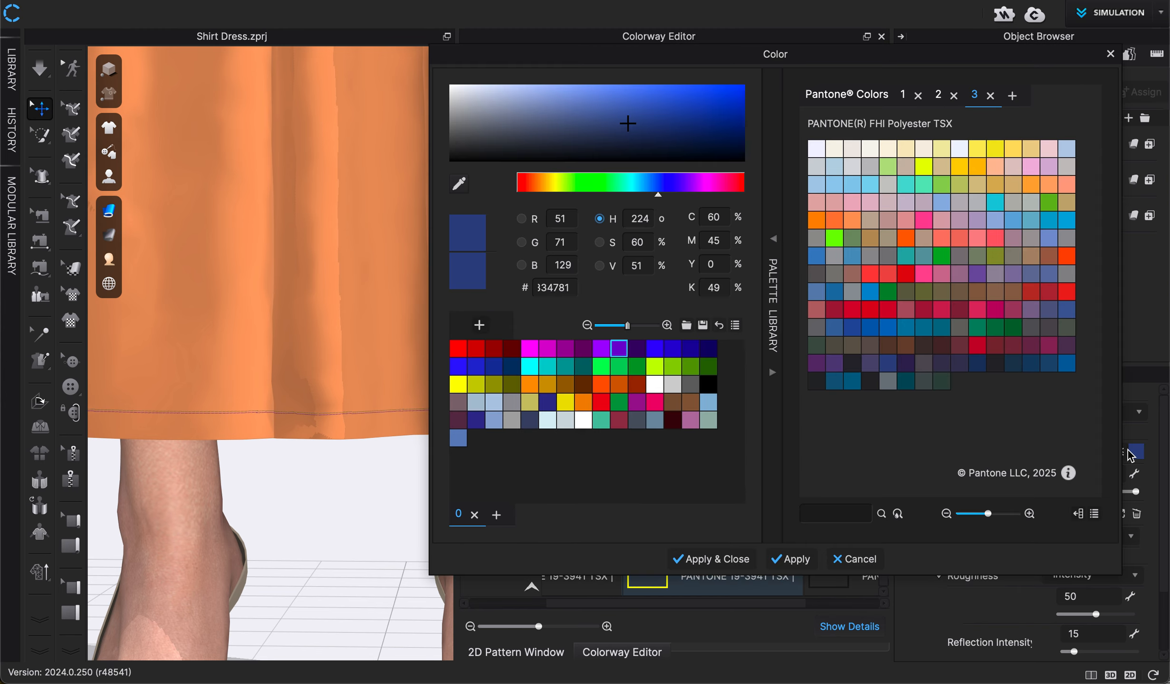
pyautogui.click(624, 352)
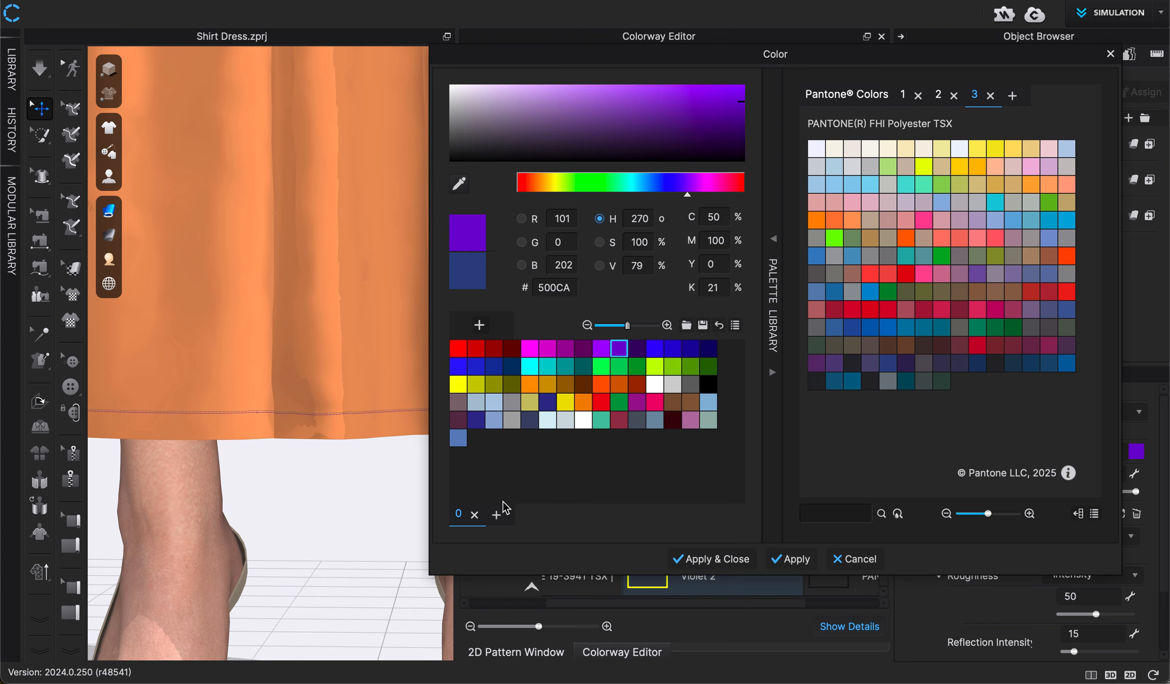
pyautogui.click(724, 556)
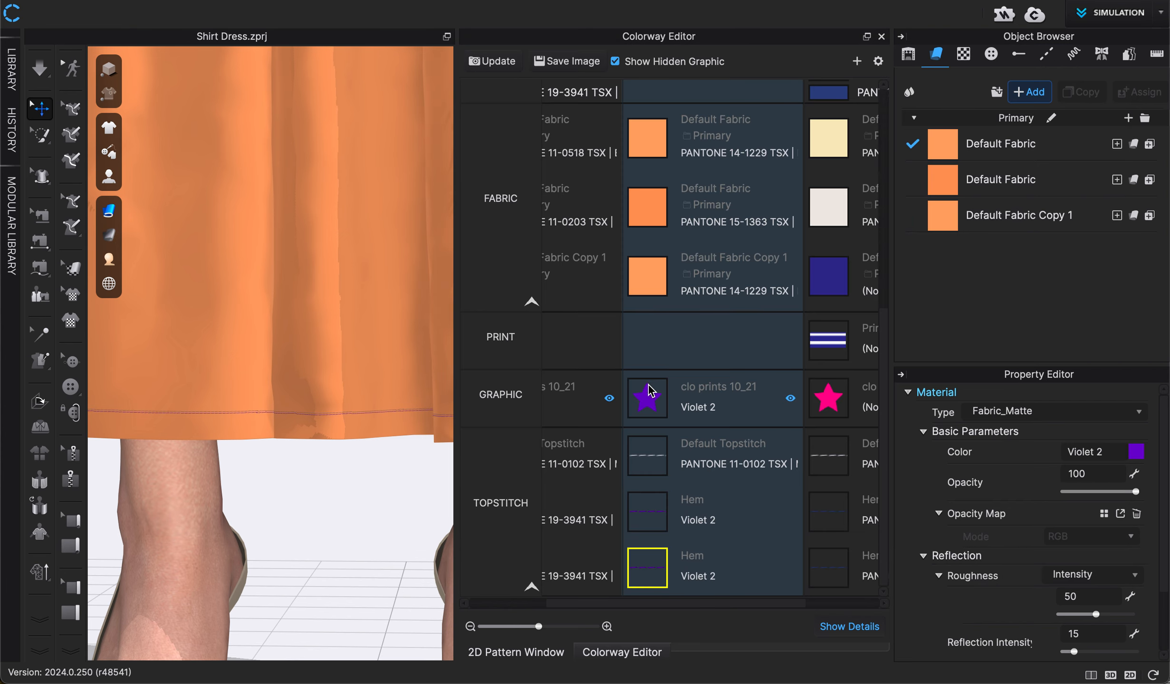
# Step: Rename Colorway 1 as Orange
pyautogui.scroll(-5, 343, 577)
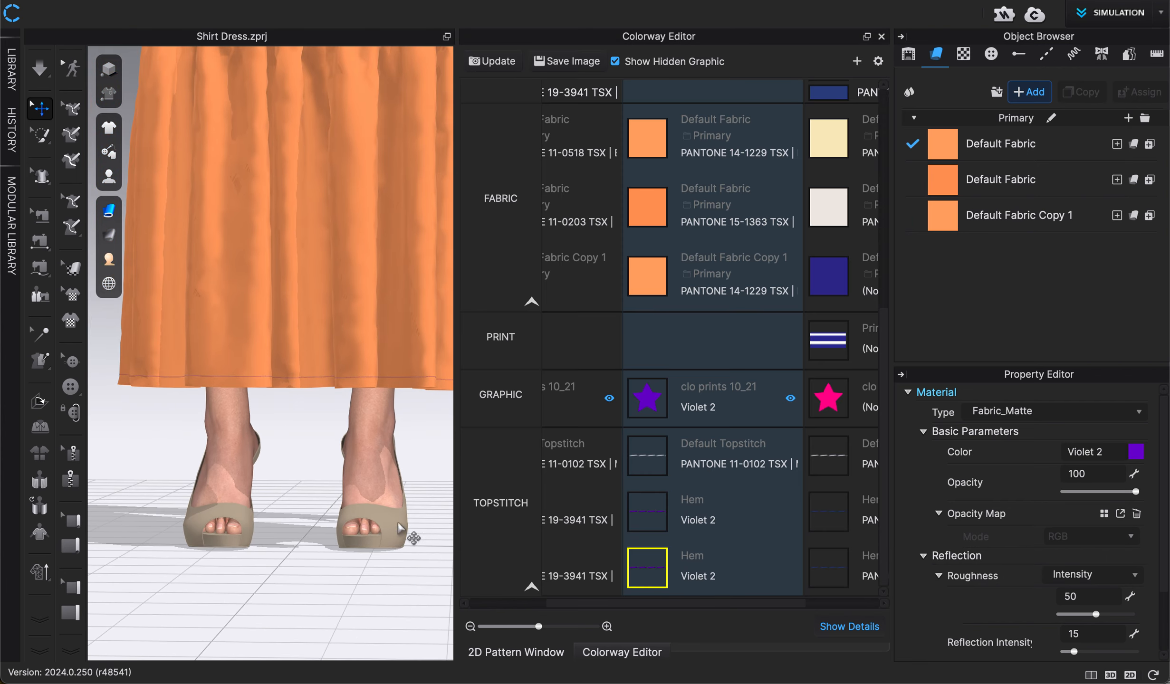
pyautogui.scroll(-5, 369, 475)
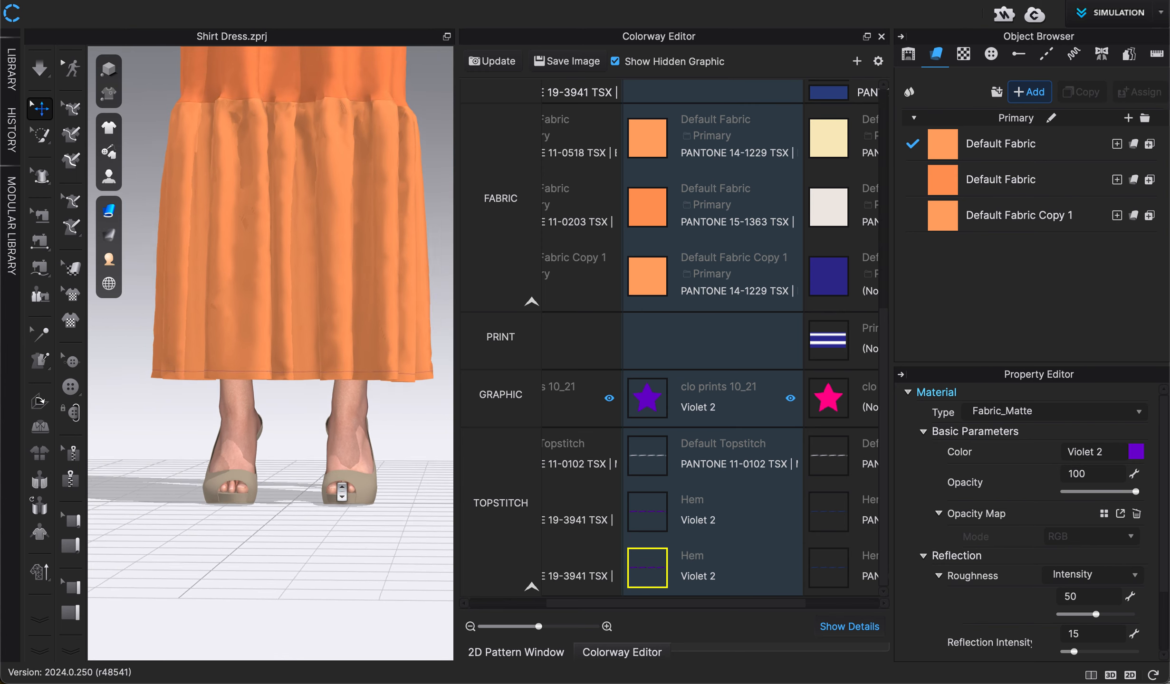
pyautogui.scroll(-3, 360, 557)
pyautogui.moveTo(367, 271); pyautogui.dragTo(366, 472, button='middle')
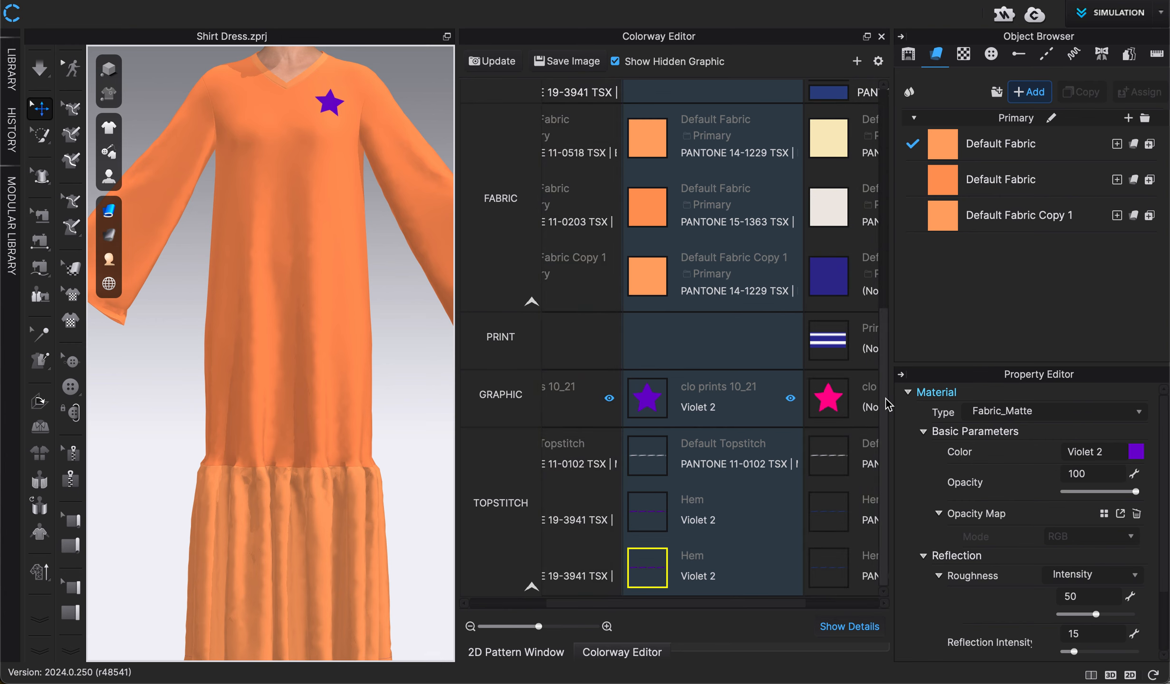
pyautogui.scroll(3, 879, 295)
pyautogui.moveTo(879, 291); pyautogui.dragTo(870, 175)
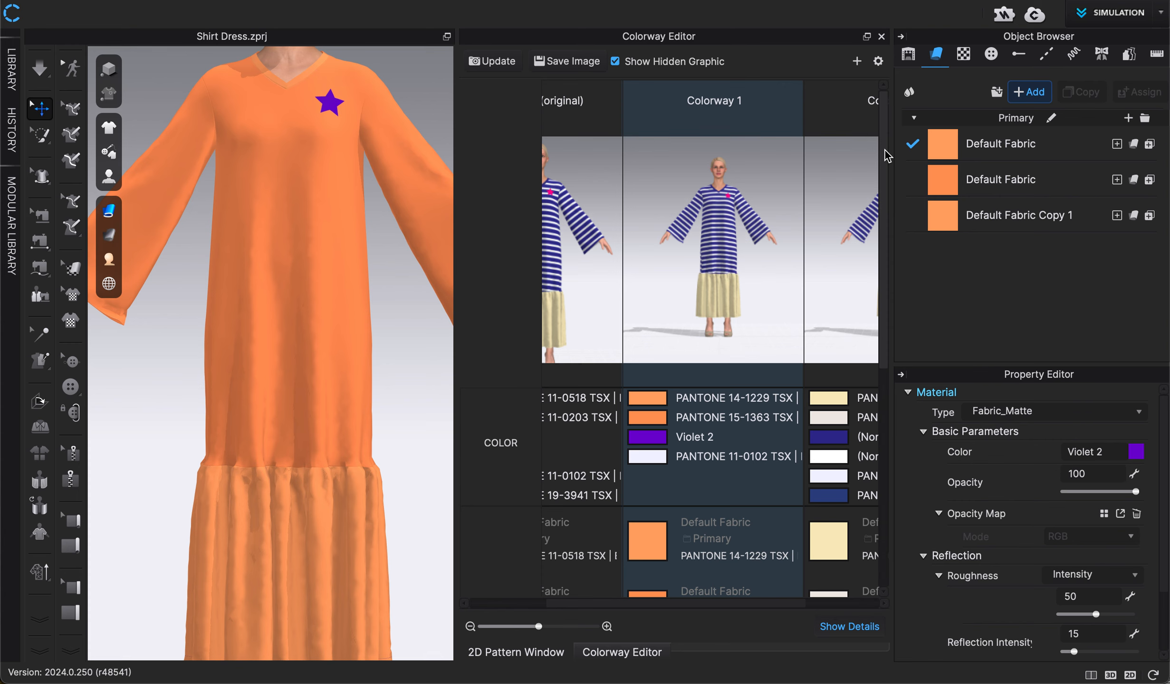
pyautogui.scroll(-4, 315, 415)
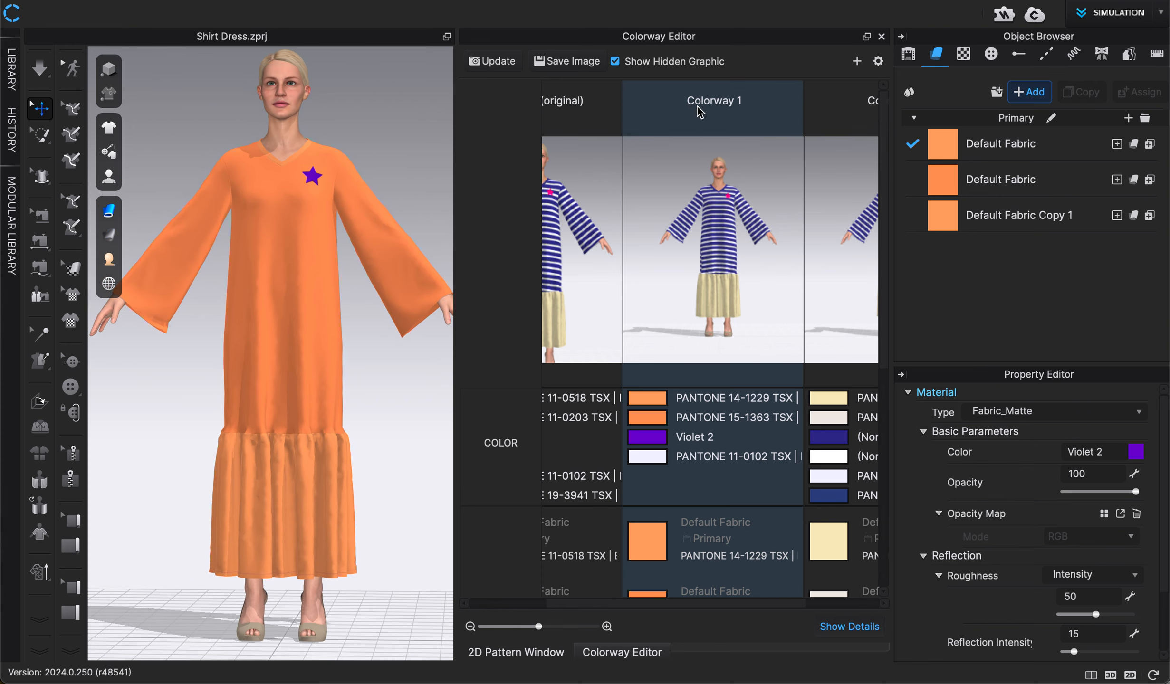
pyautogui.doubleClick(720, 106)
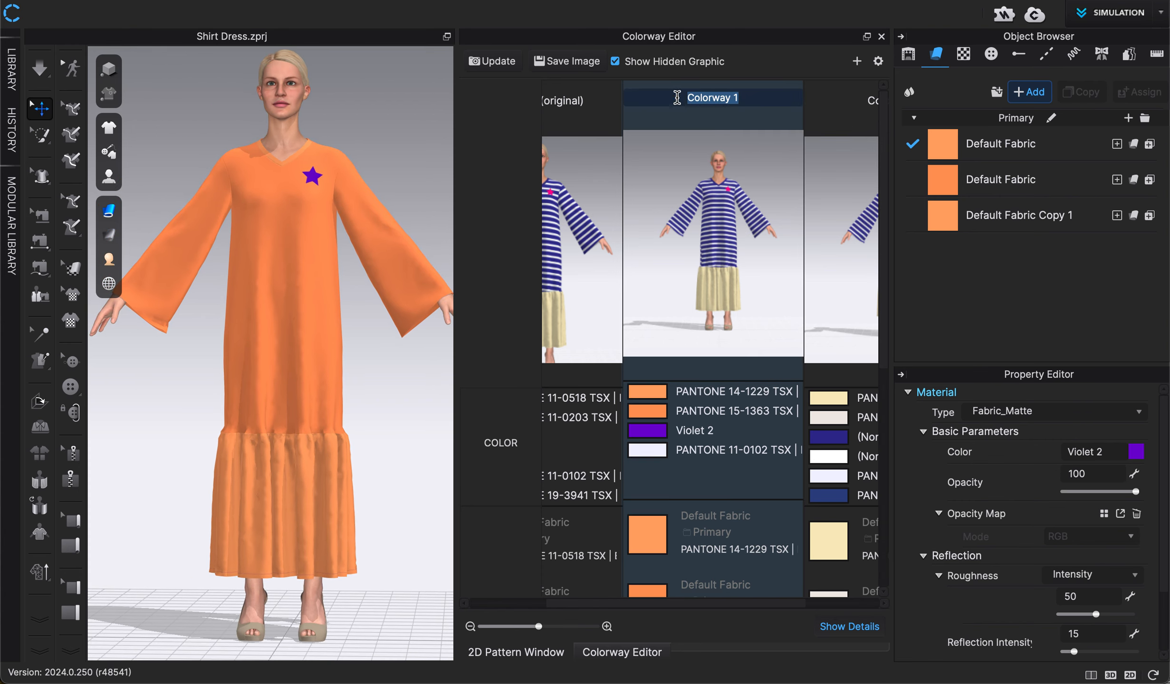
pyautogui.write('Orange')
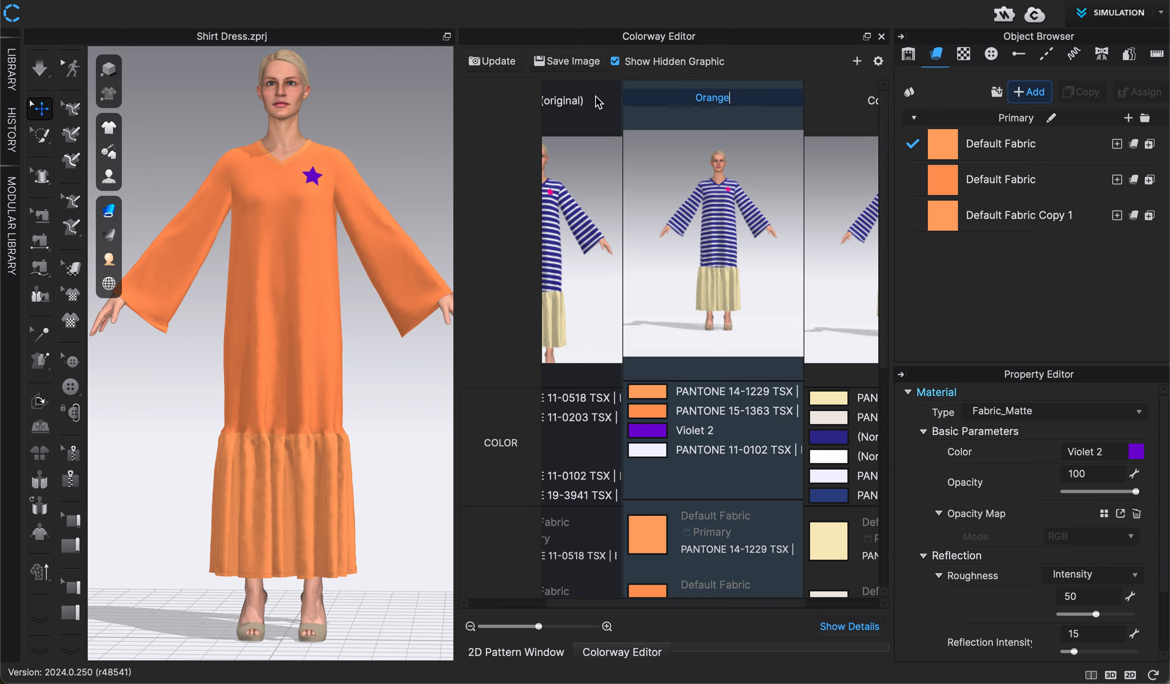
pyautogui.press('Return')
# Step: Make Colorway 2 the active colorway and update the colorway preview images
pyautogui.moveTo(678, 604); pyautogui.dragTo(779, 604)
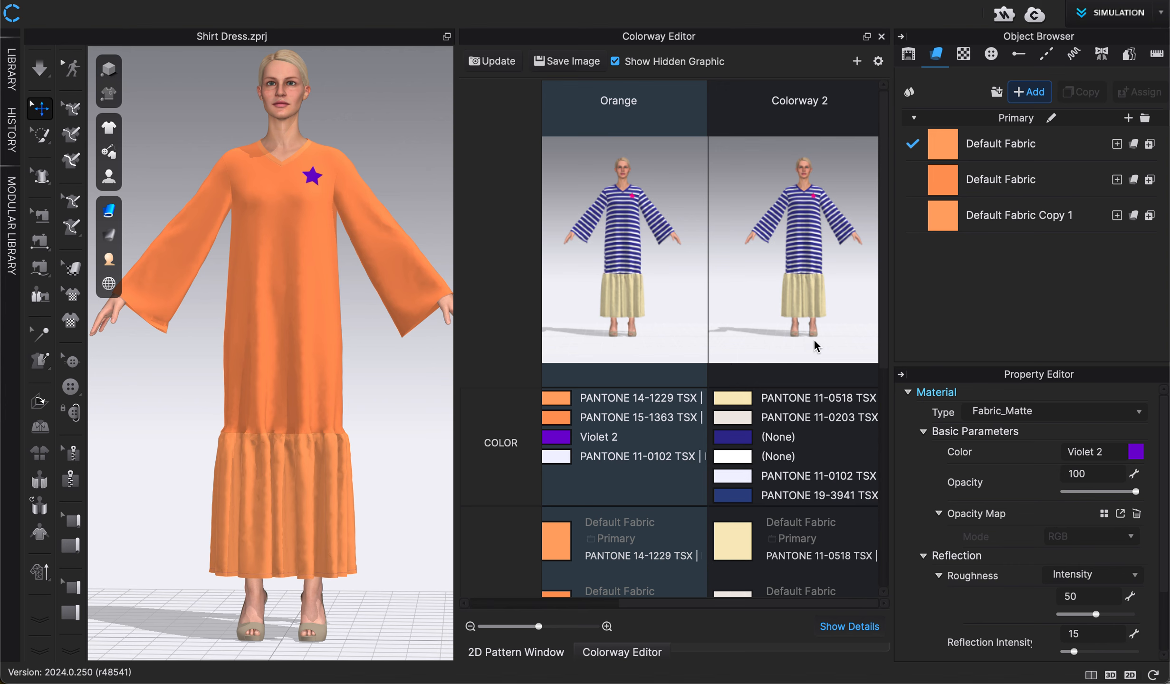
pyautogui.click(797, 271)
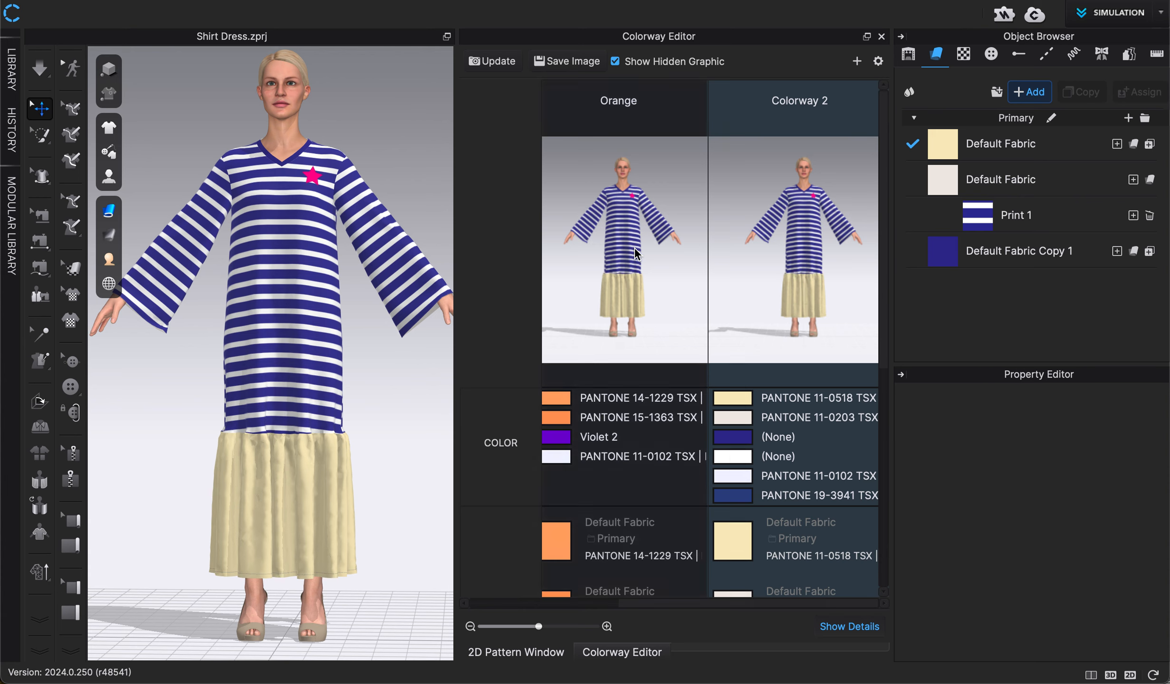
pyautogui.click(494, 63)
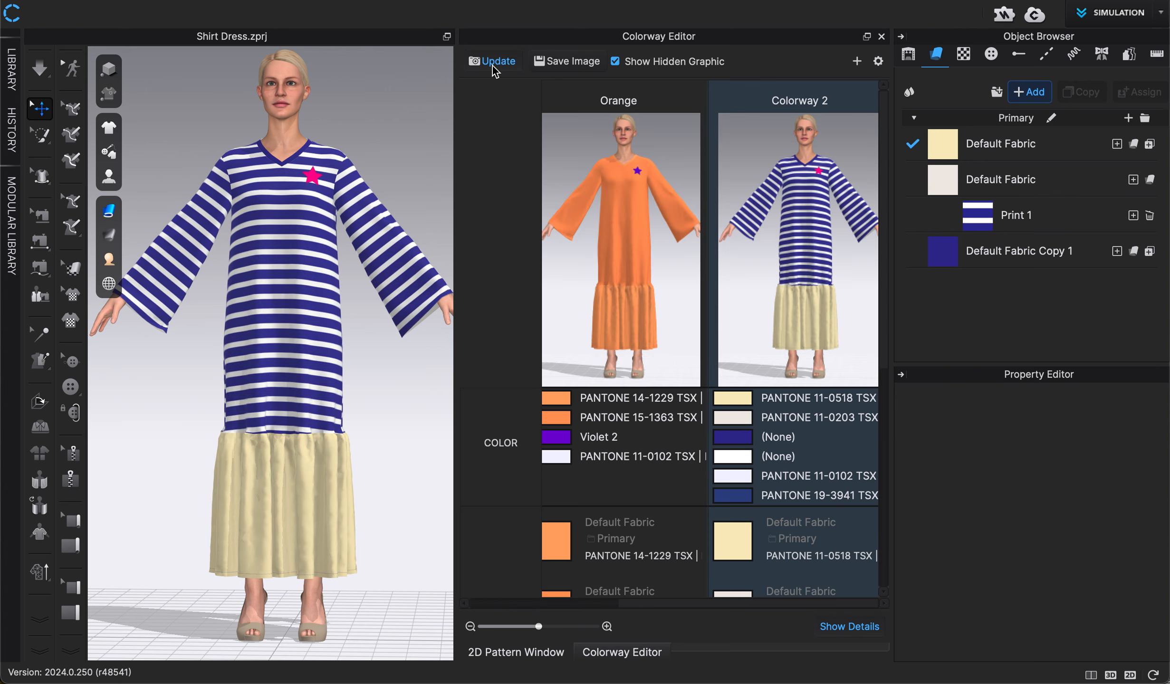
# Step: Set the color of the striped Print 1 in Colorway 2 to the light green PANTONE 13-0240 TSX
pyautogui.moveTo(787, 606)
pyautogui.mouseDown()
pyautogui.moveTo(613, 608)
pyautogui.moveTo(802, 612)
pyautogui.mouseUp()
pyautogui.moveTo(888, 281); pyautogui.dragTo(877, 412)
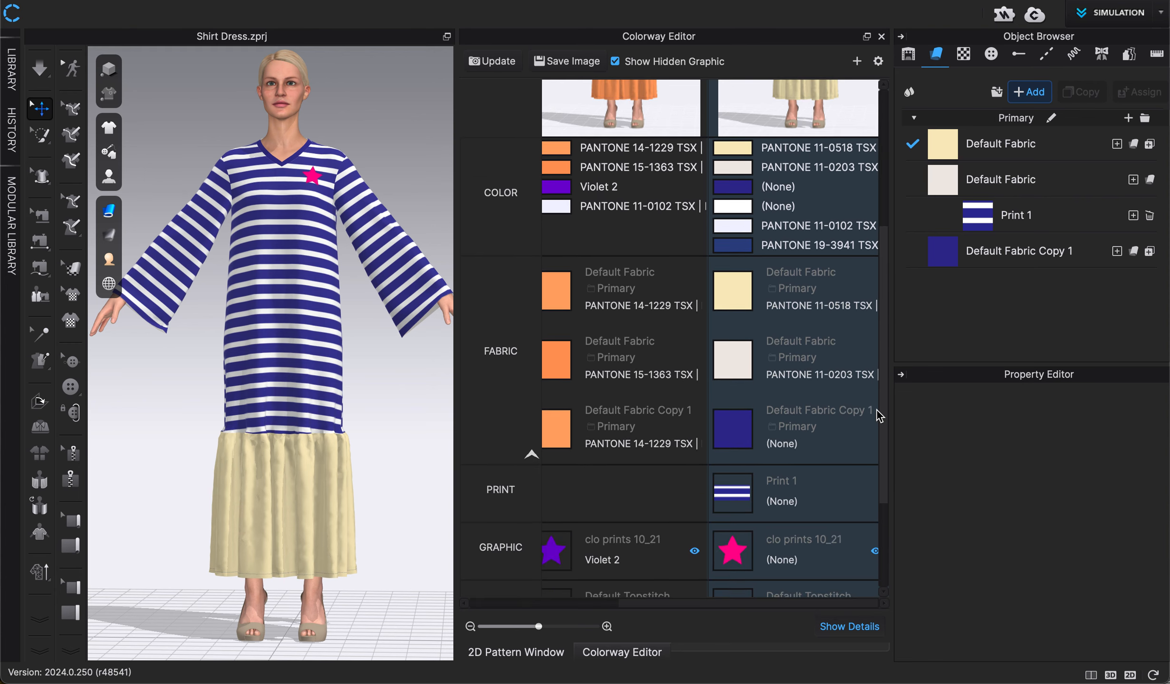
pyautogui.click(746, 491)
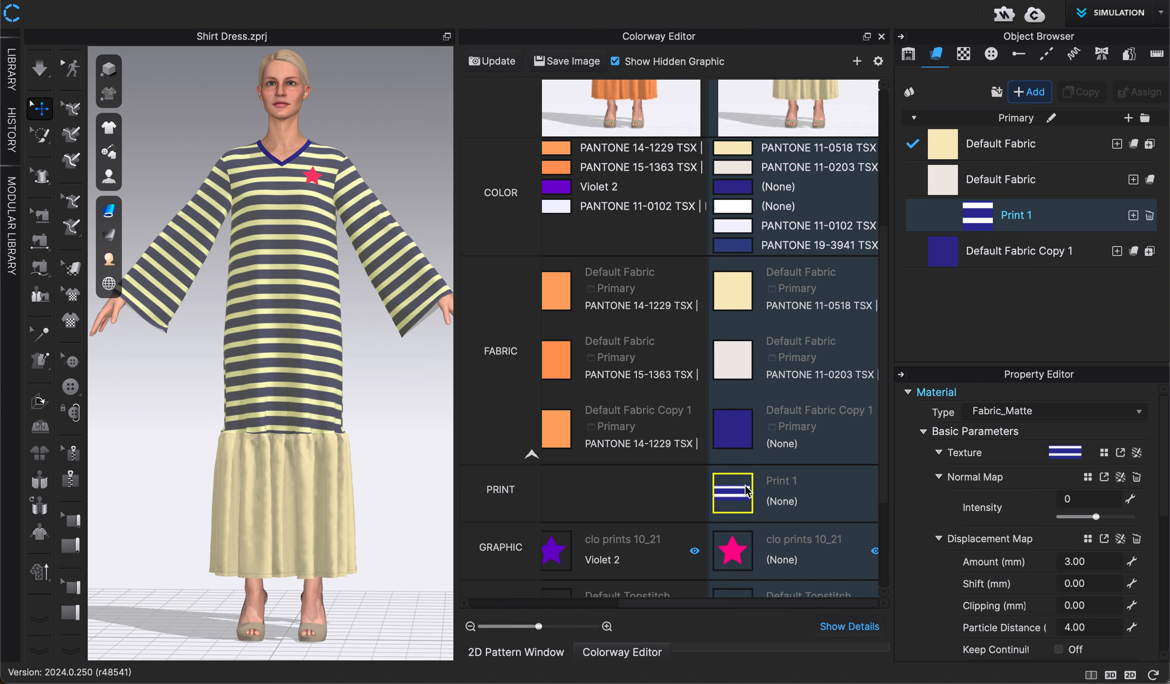
pyautogui.scroll(-3, 1013, 551)
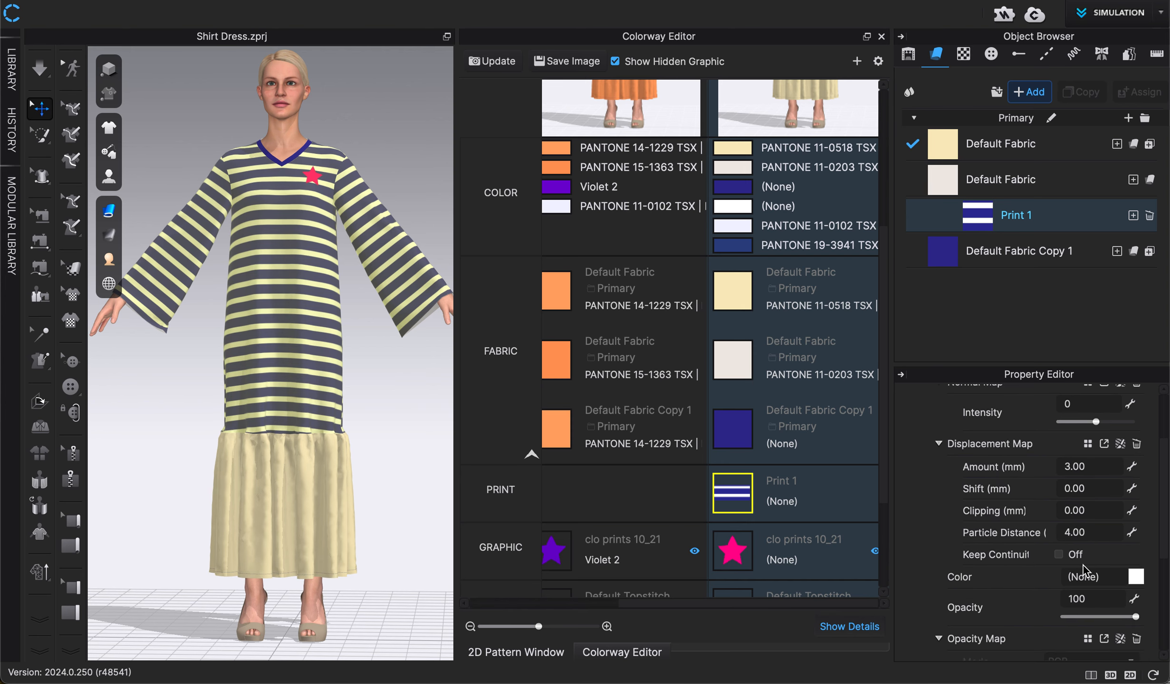
pyautogui.click(1136, 577)
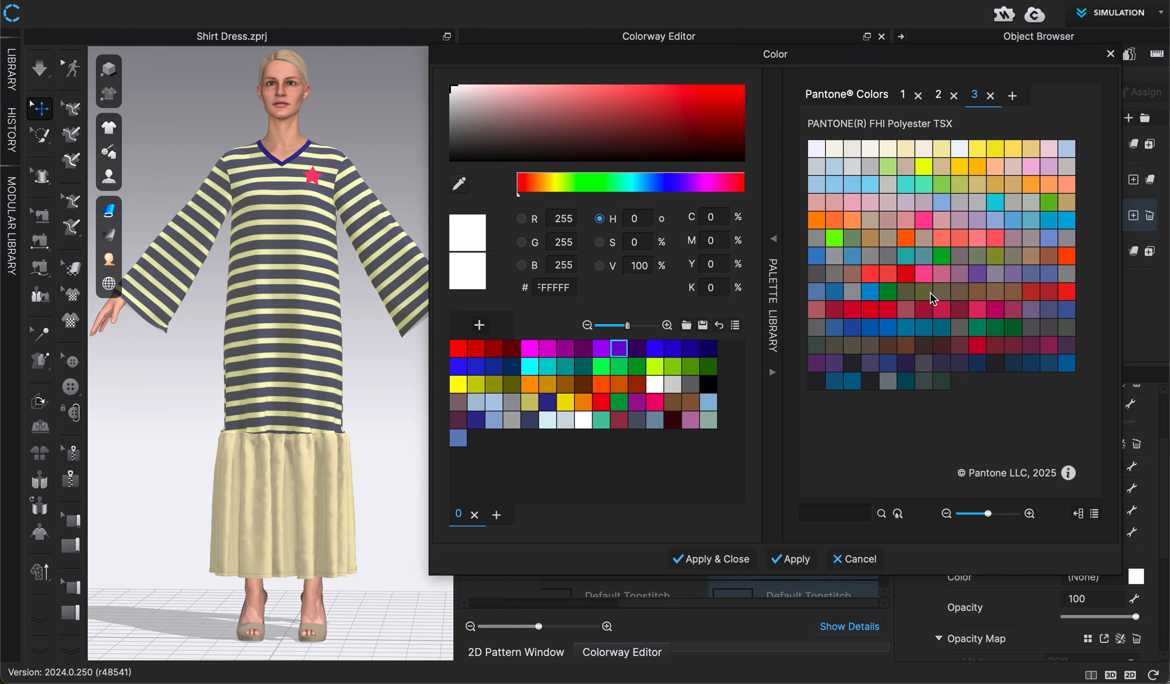
pyautogui.click(888, 169)
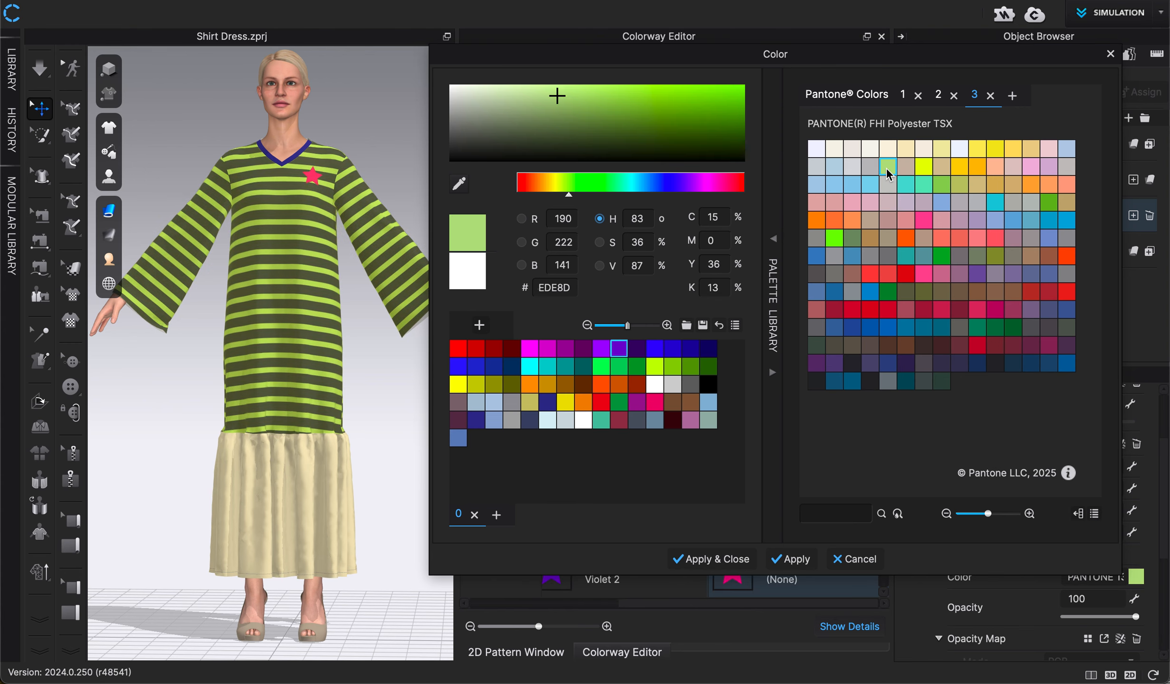
pyautogui.click(712, 559)
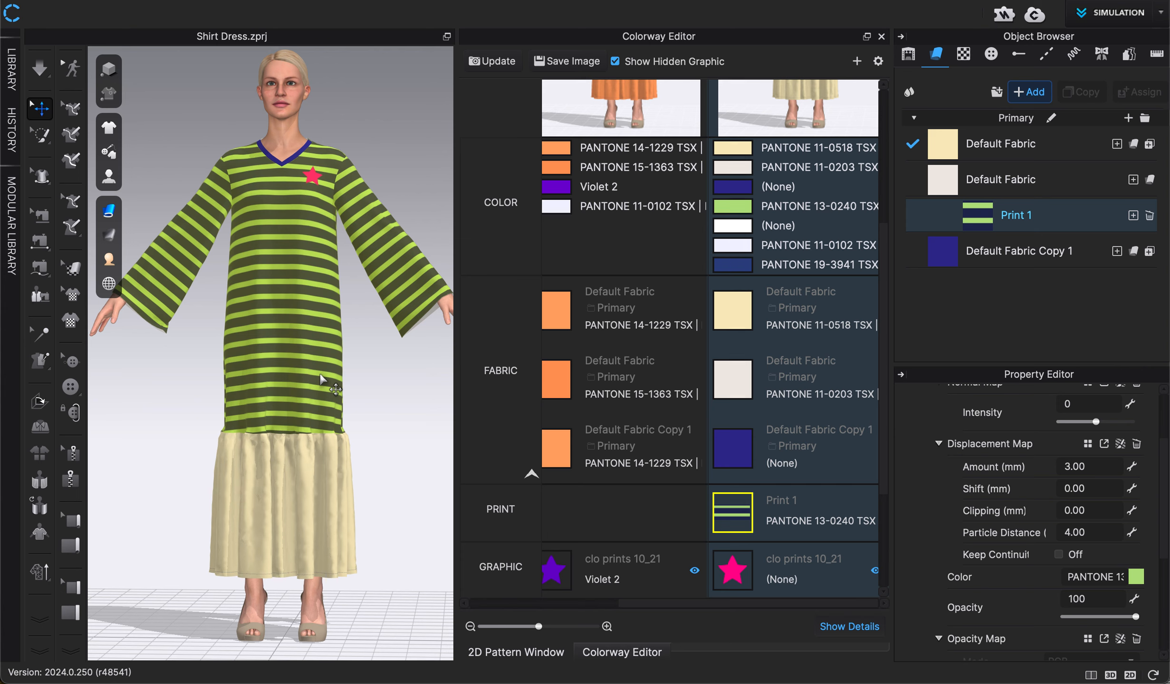
# Step: Try texture desaturation on the striped Print 1 in Colorway 2 and switch it off again
pyautogui.scroll(3, 1065, 522)
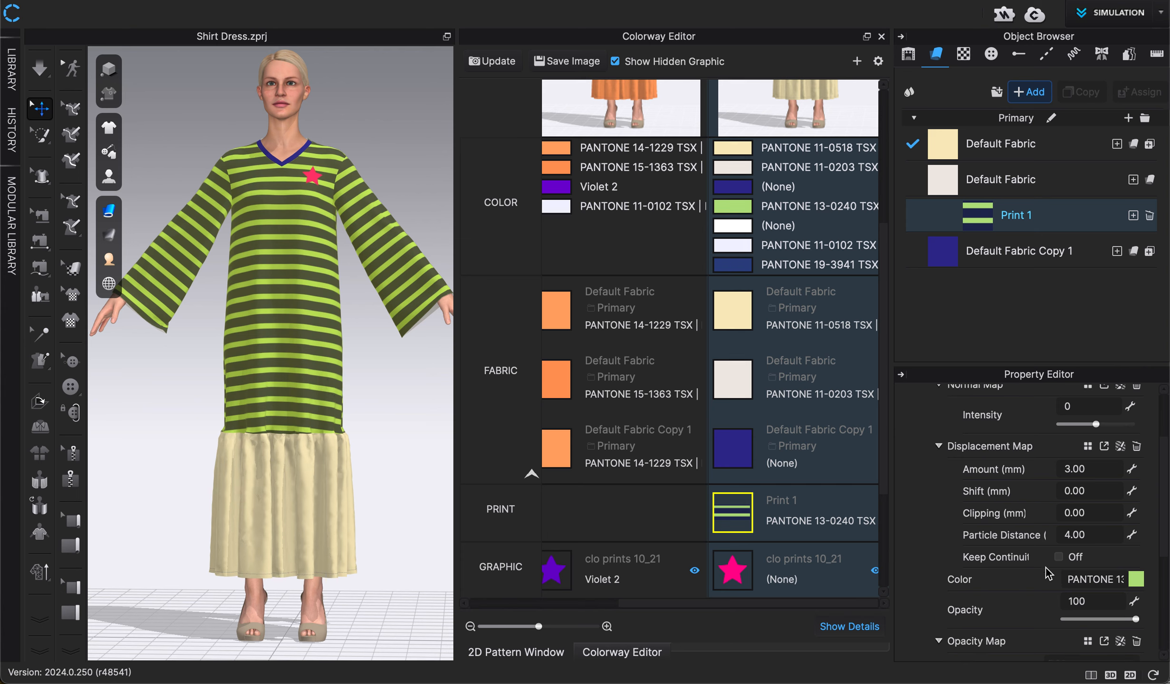
pyautogui.click(940, 439)
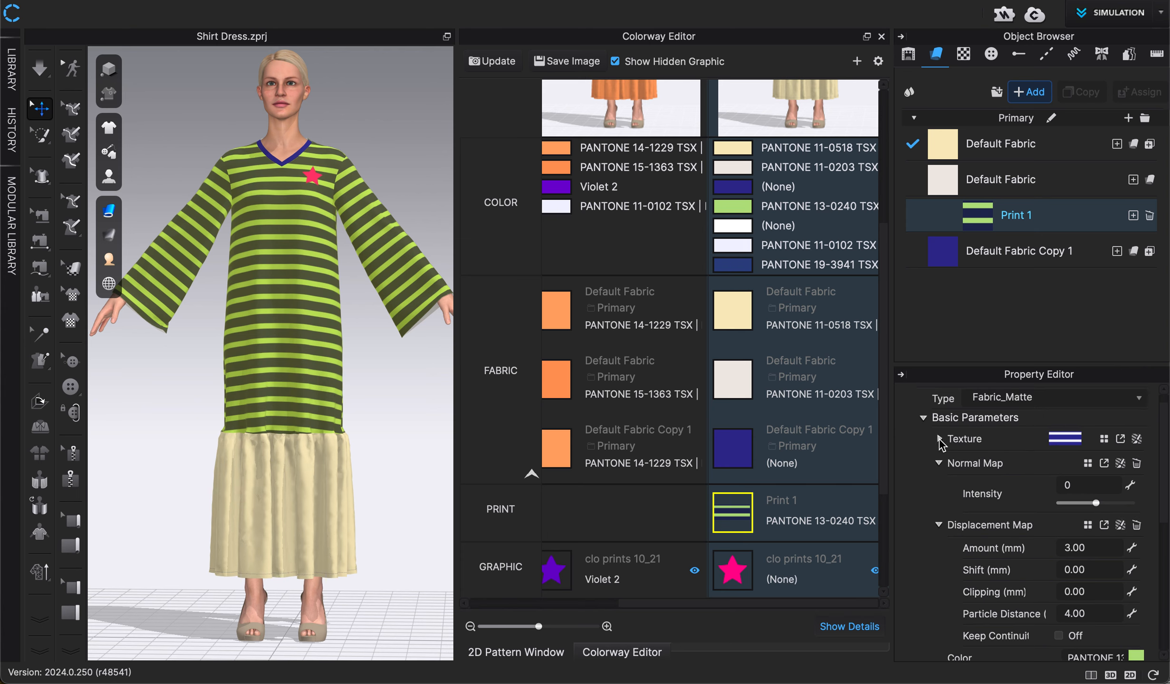
pyautogui.scroll(1, 940, 442)
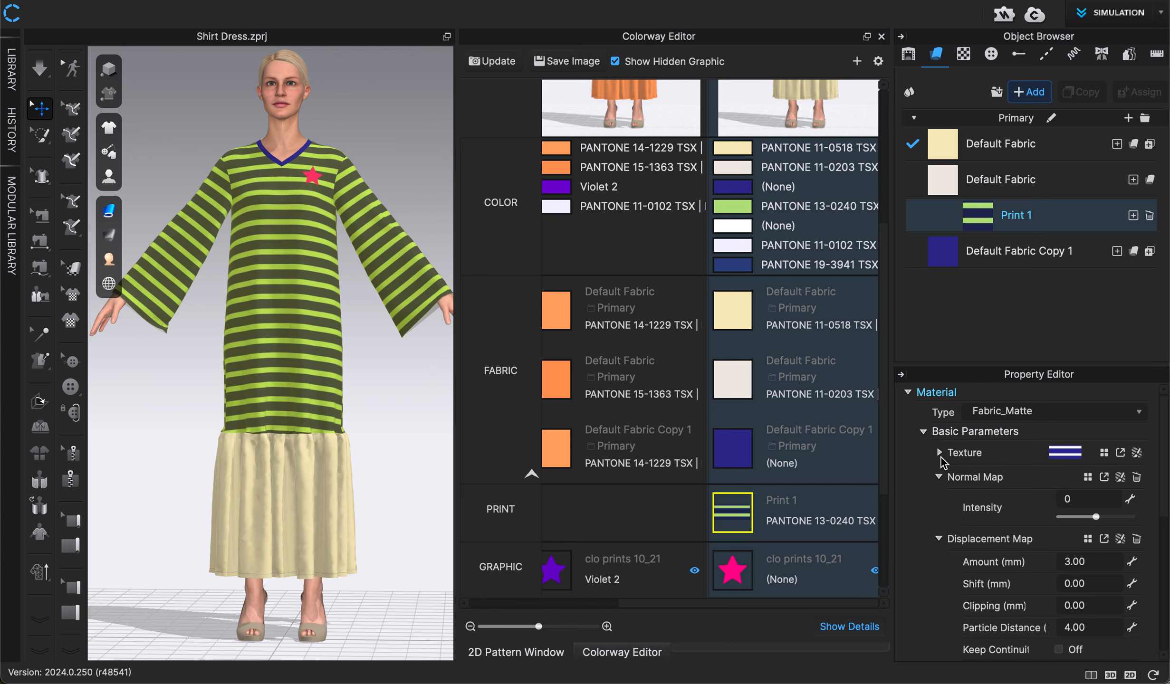
pyautogui.click(940, 454)
pyautogui.click(981, 226)
pyautogui.scroll(4, 998, 523)
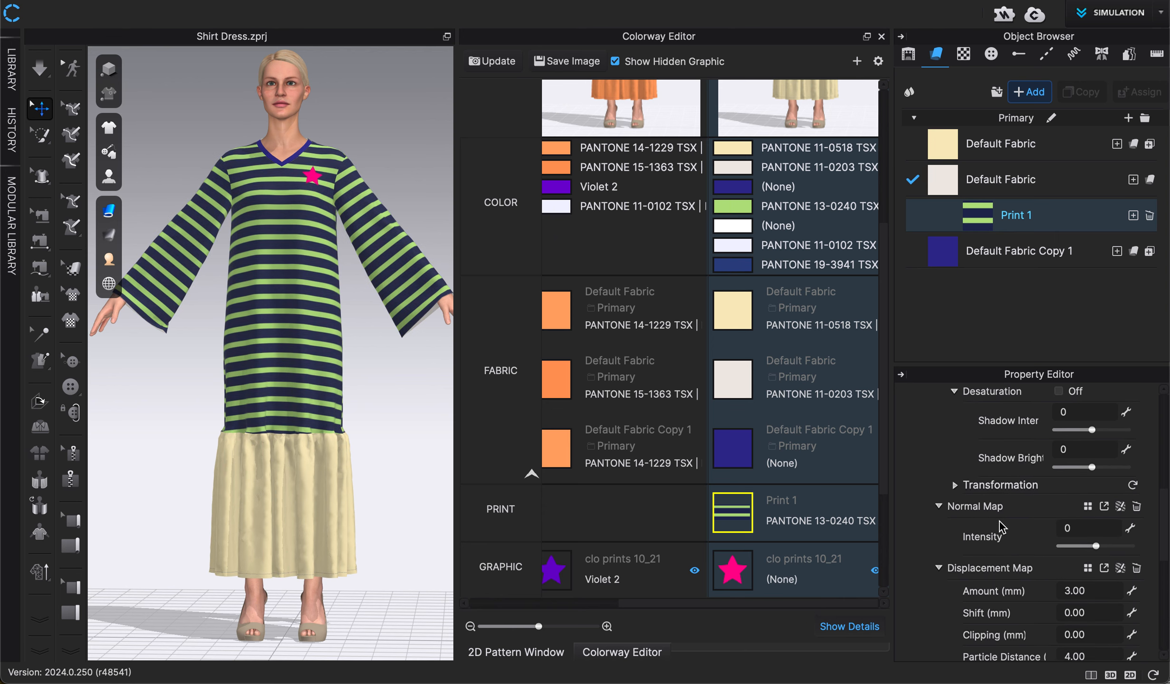
pyautogui.scroll(3, 999, 527)
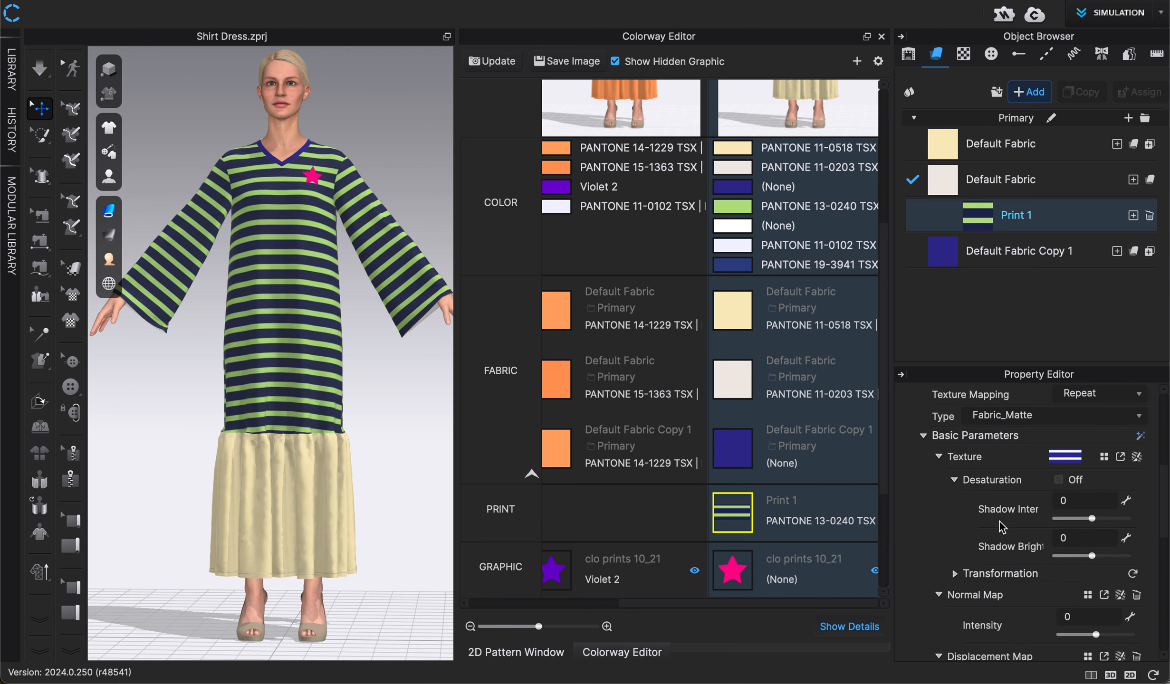
pyautogui.click(1058, 480)
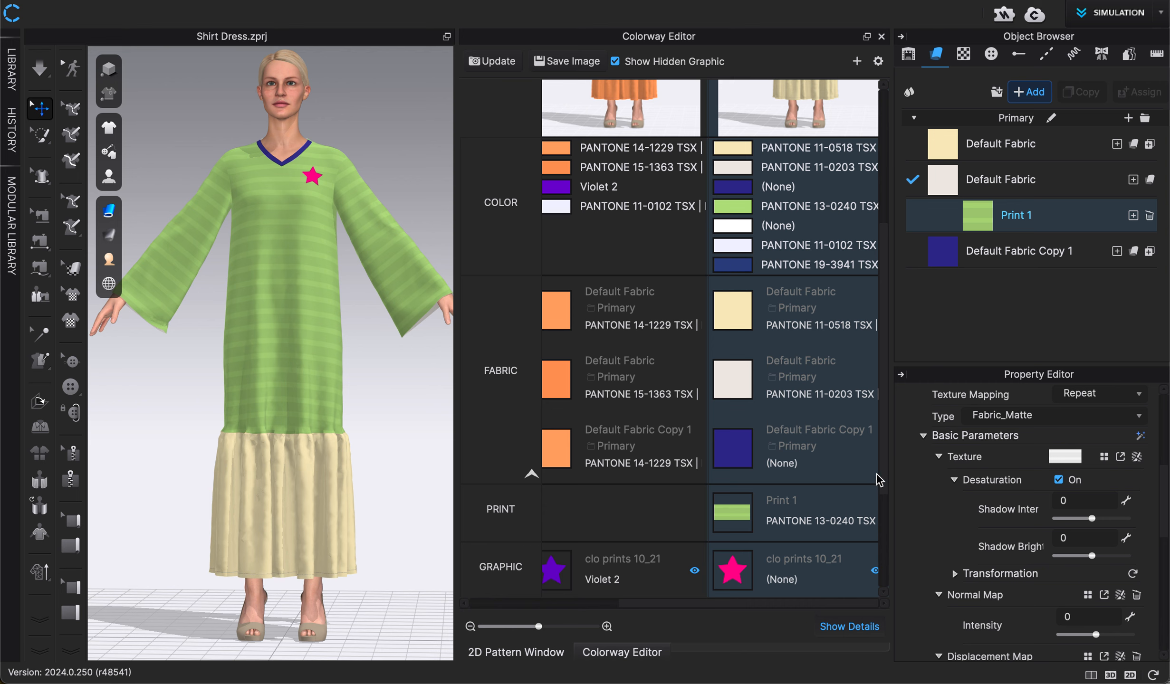
pyautogui.click(1059, 480)
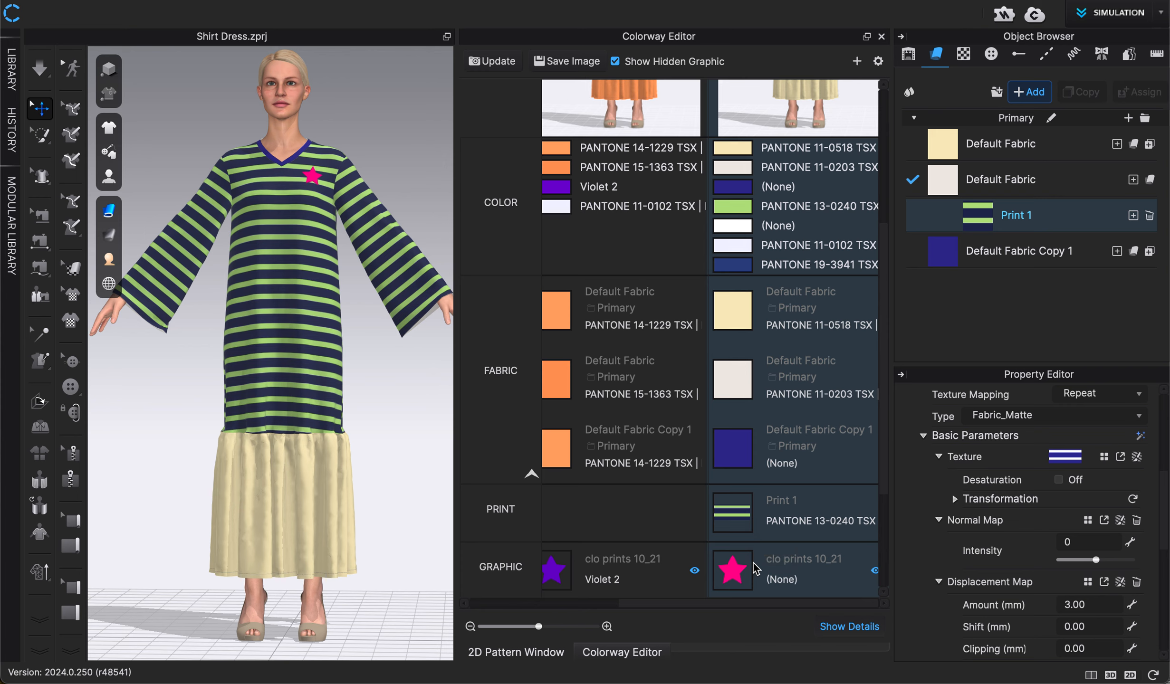
# Step: Hide the pink star graphic in Colorway 2
pyautogui.scroll(-5, 886, 433)
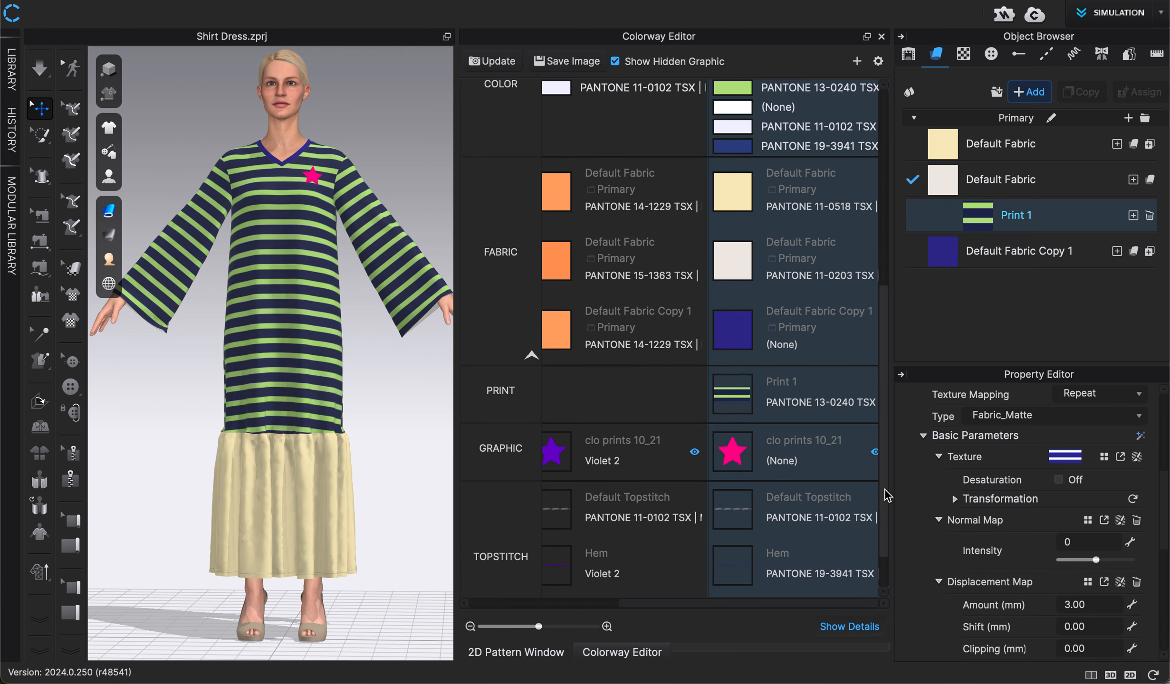
pyautogui.click(873, 452)
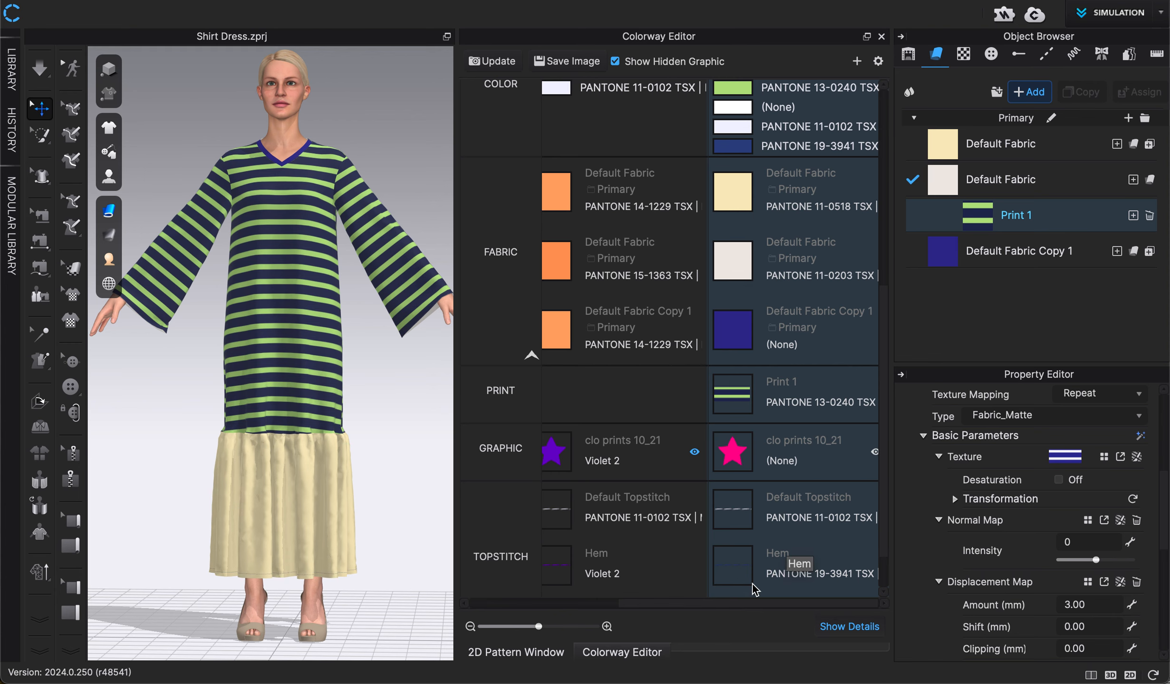
pyautogui.scroll(3, 779, 504)
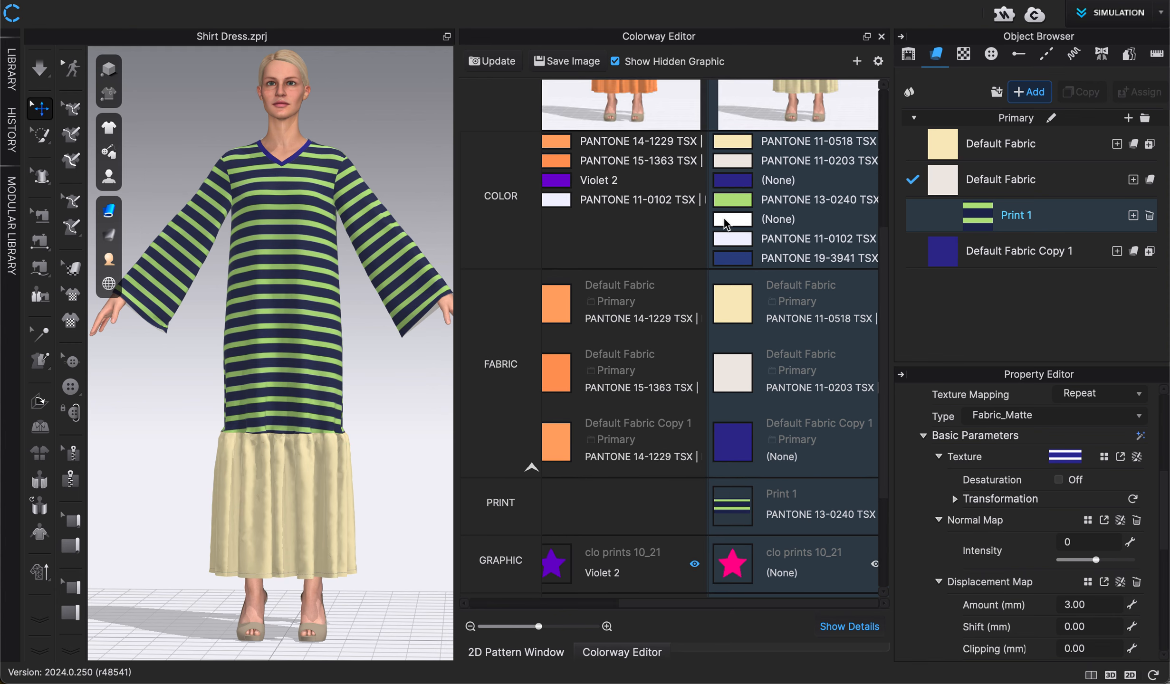
# Step: Set the color of the skirt's Default Fabric in Colorway 2 to the light green PANTONE 13-0240 TSX
pyautogui.click(732, 141)
pyautogui.scroll(-3, 1088, 513)
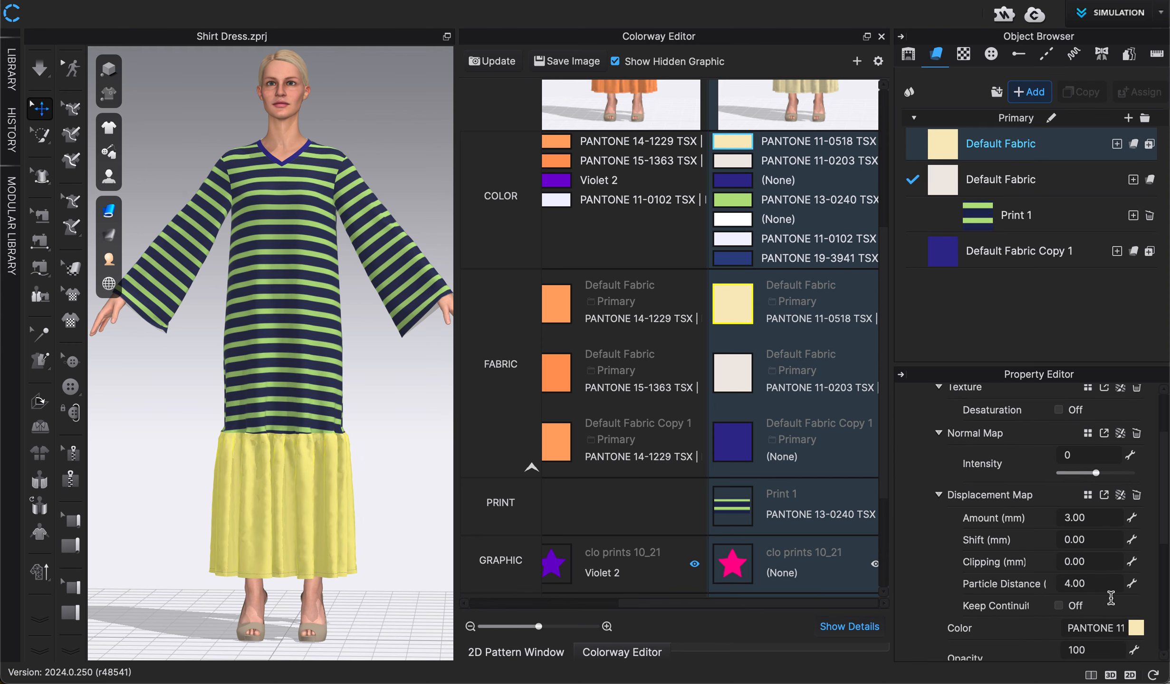
pyautogui.click(1137, 628)
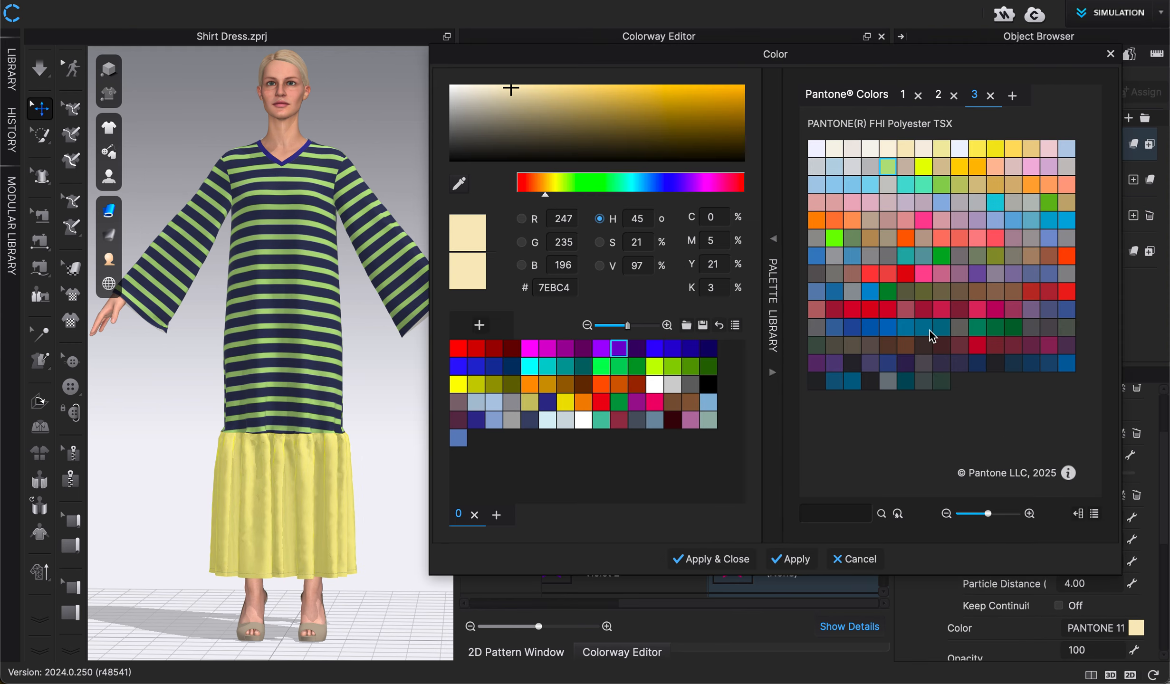
pyautogui.click(888, 167)
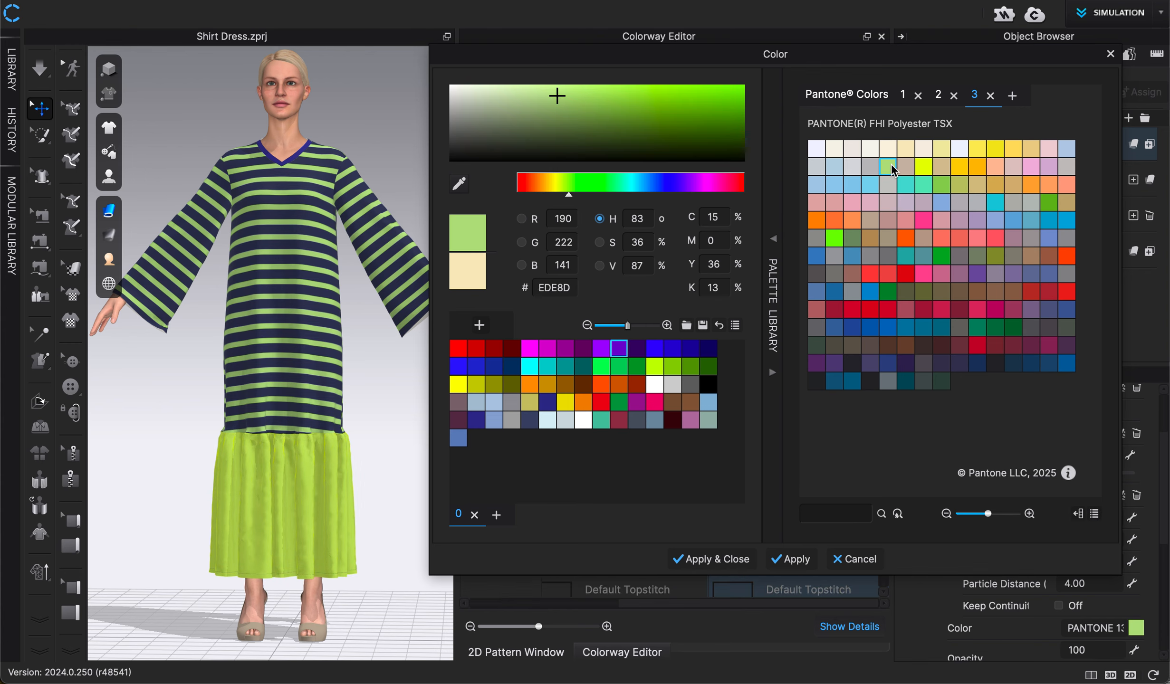
pyautogui.click(744, 558)
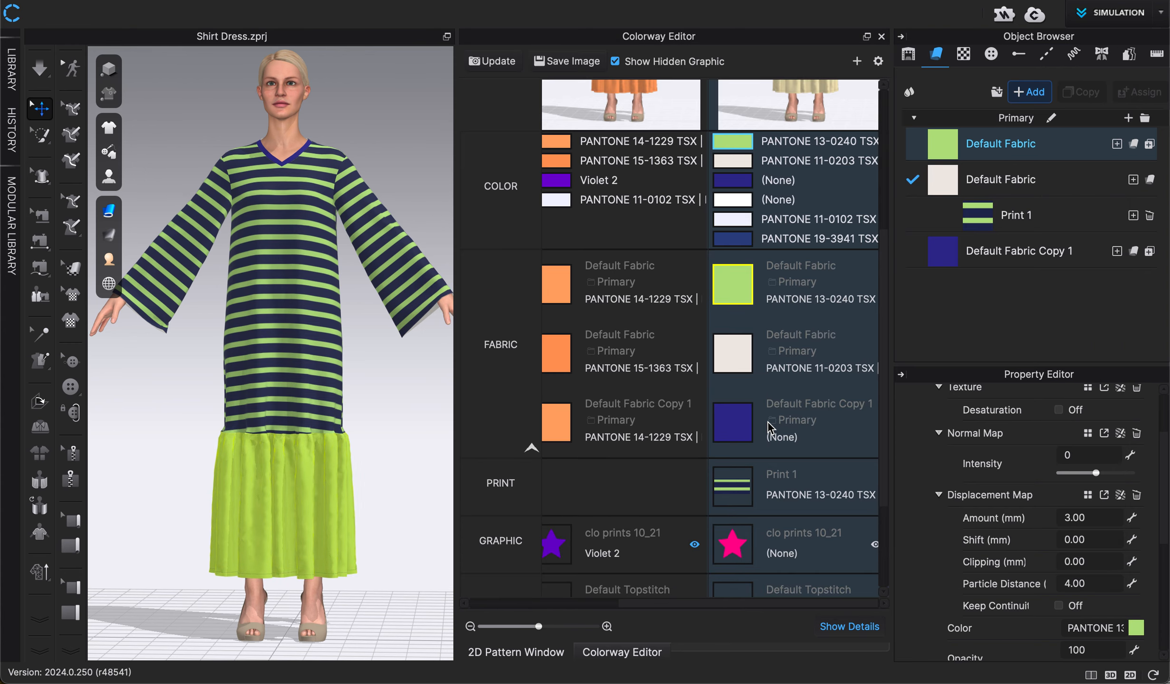
pyautogui.moveTo(883, 287); pyautogui.dragTo(883, 100)
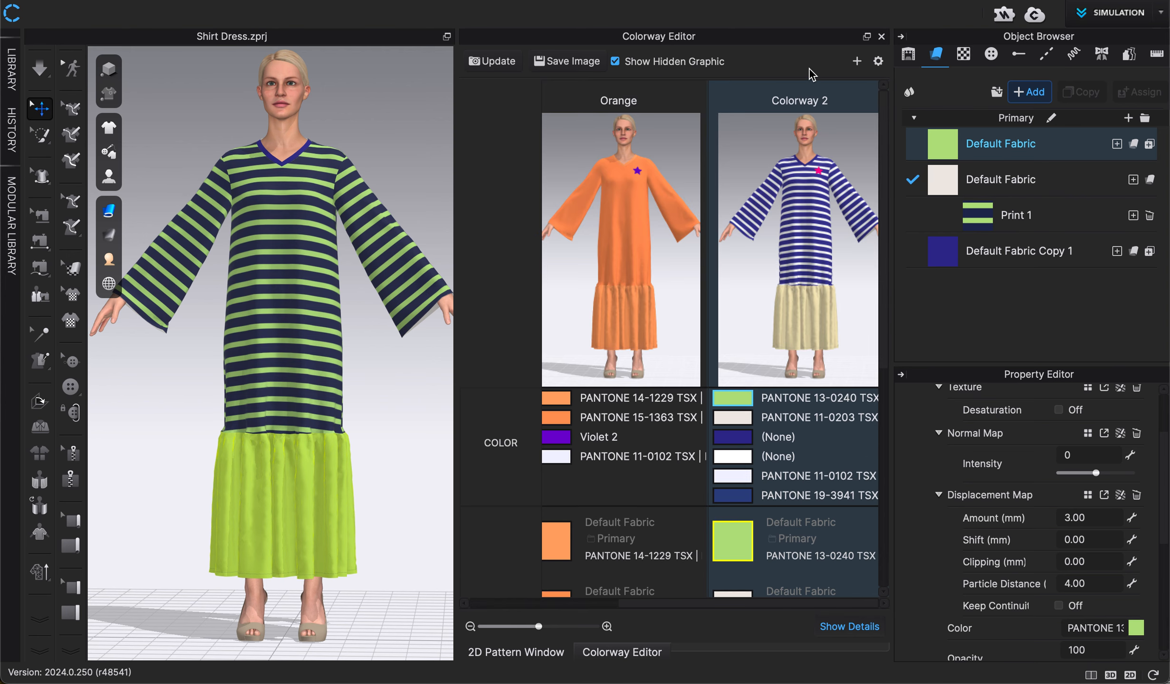
pyautogui.moveTo(883, 190); pyautogui.dragTo(890, 403)
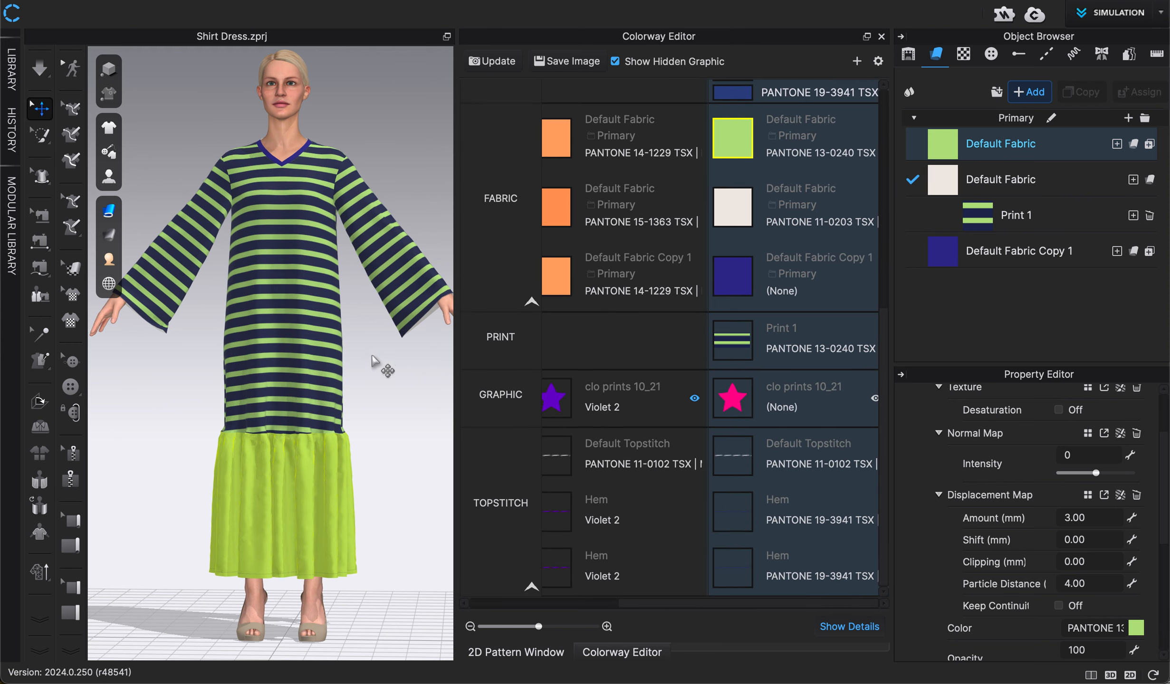
pyautogui.click(372, 398)
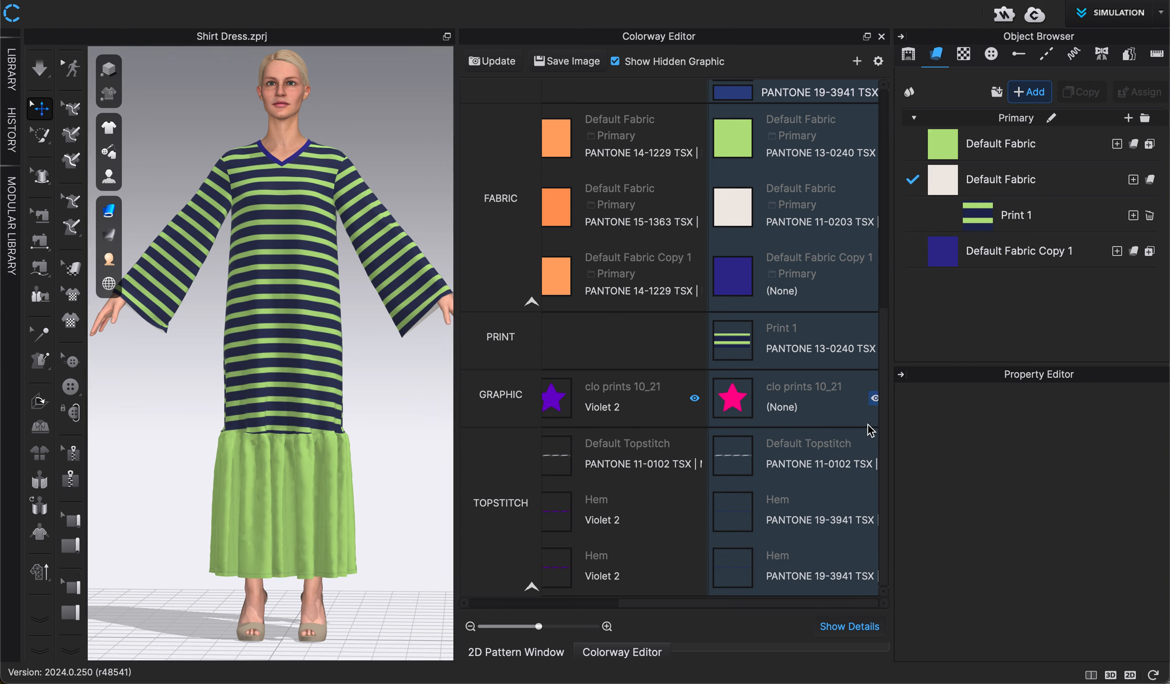
# Step: Try the Show Hidden Graphic option off and on again while showing and re-hiding the pink star in Colorway 2
pyautogui.click(873, 398)
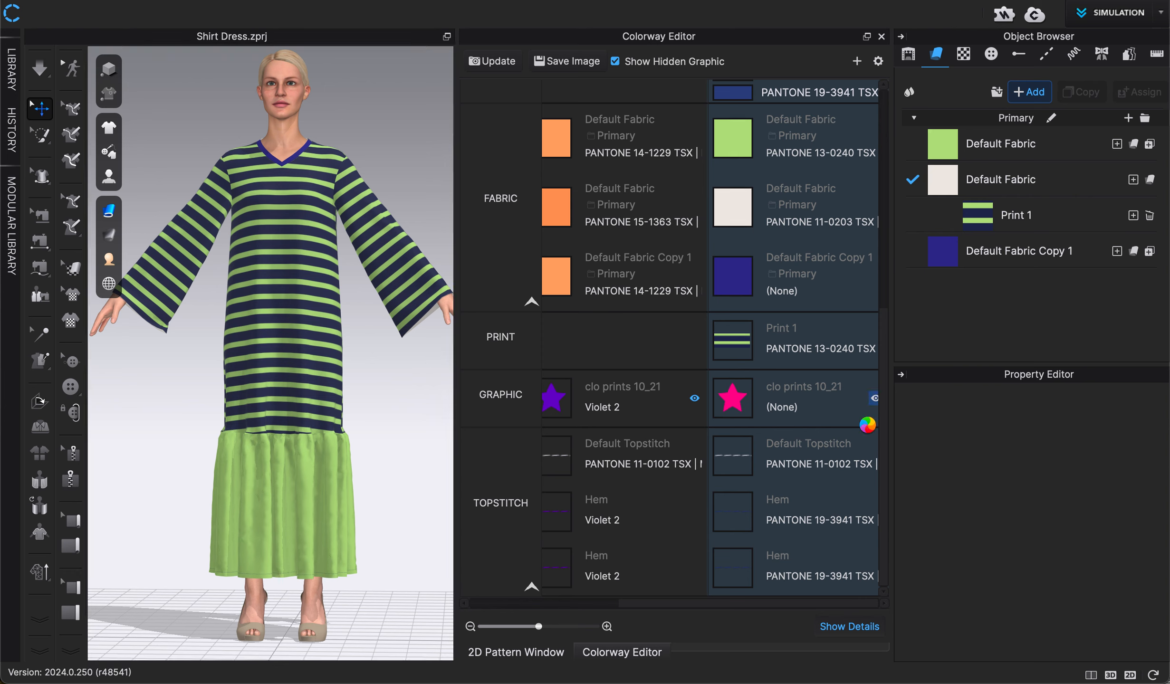
pyautogui.click(617, 63)
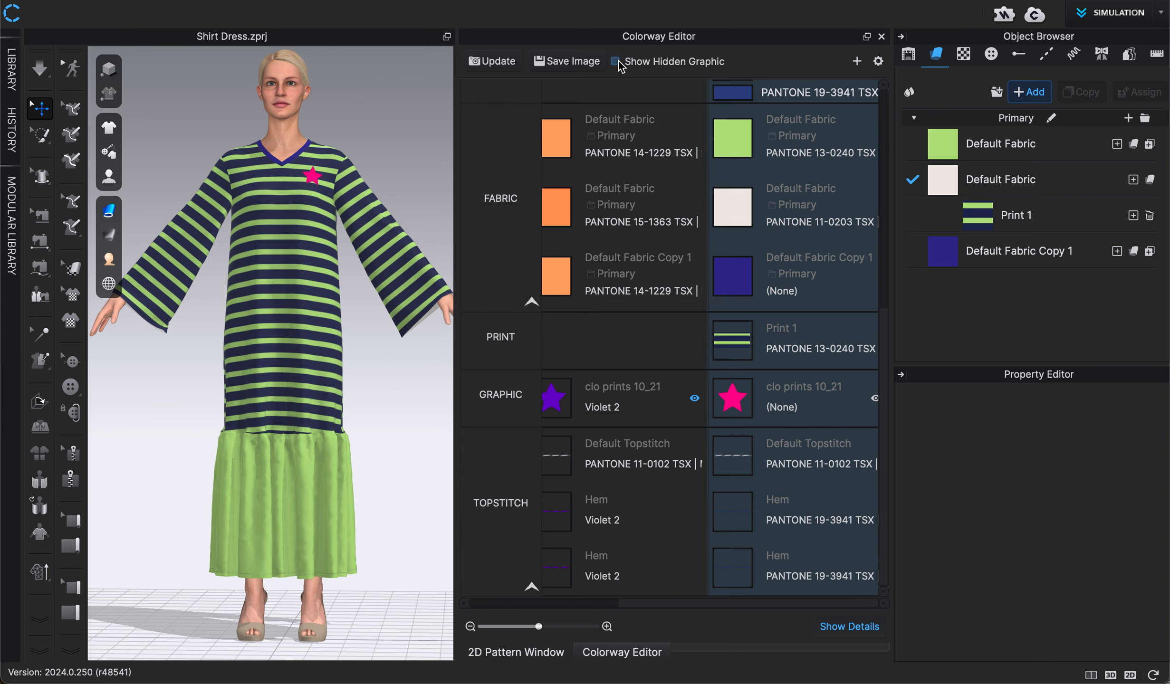
pyautogui.click(874, 398)
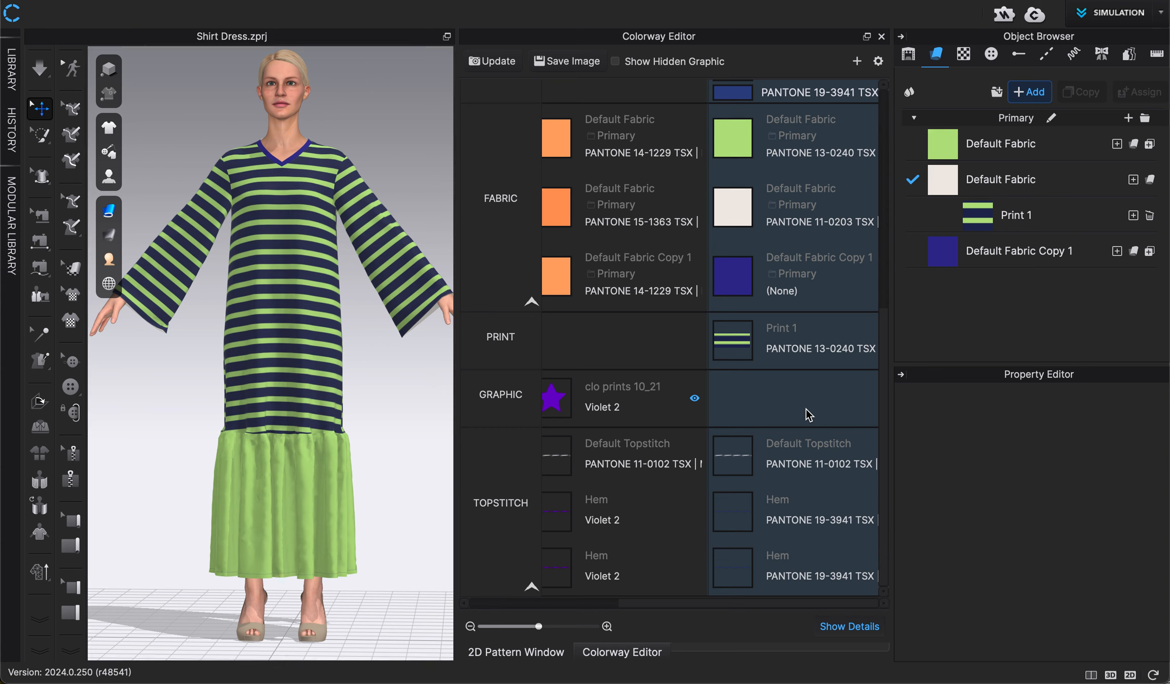
pyautogui.click(616, 62)
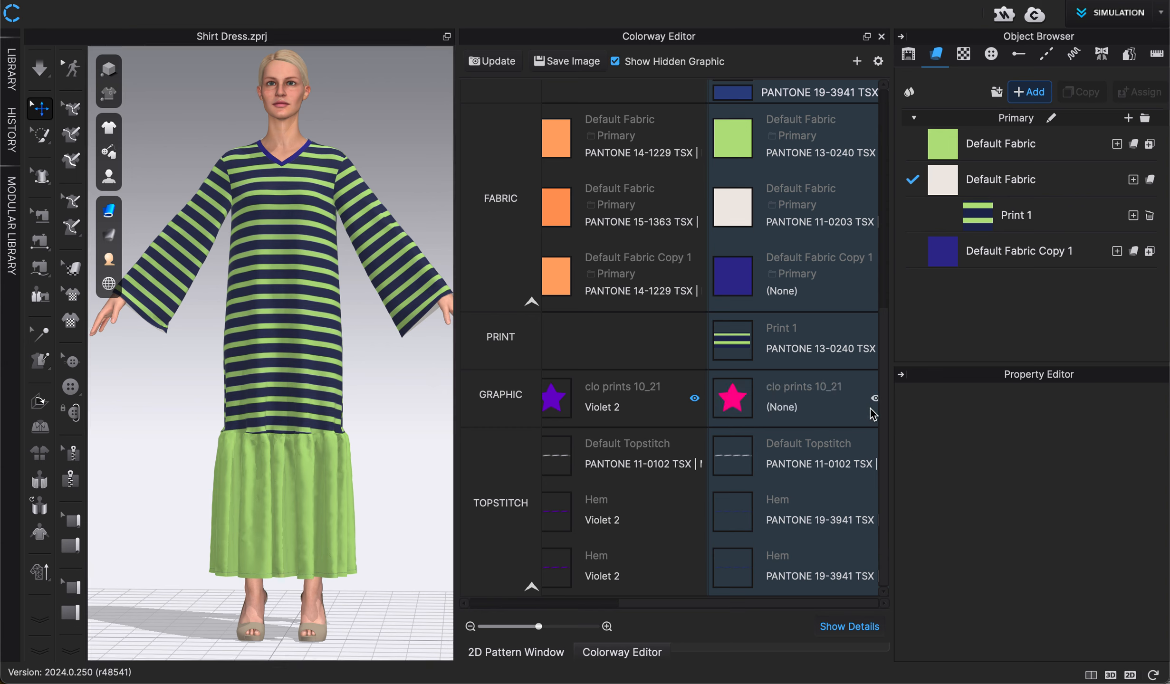
# Step: Collapse the Object Browser and Property Editor to widen the Colorway Editor, and compare the colorways with details hidden and shown
pyautogui.moveTo(883, 319); pyautogui.dragTo(883, 146)
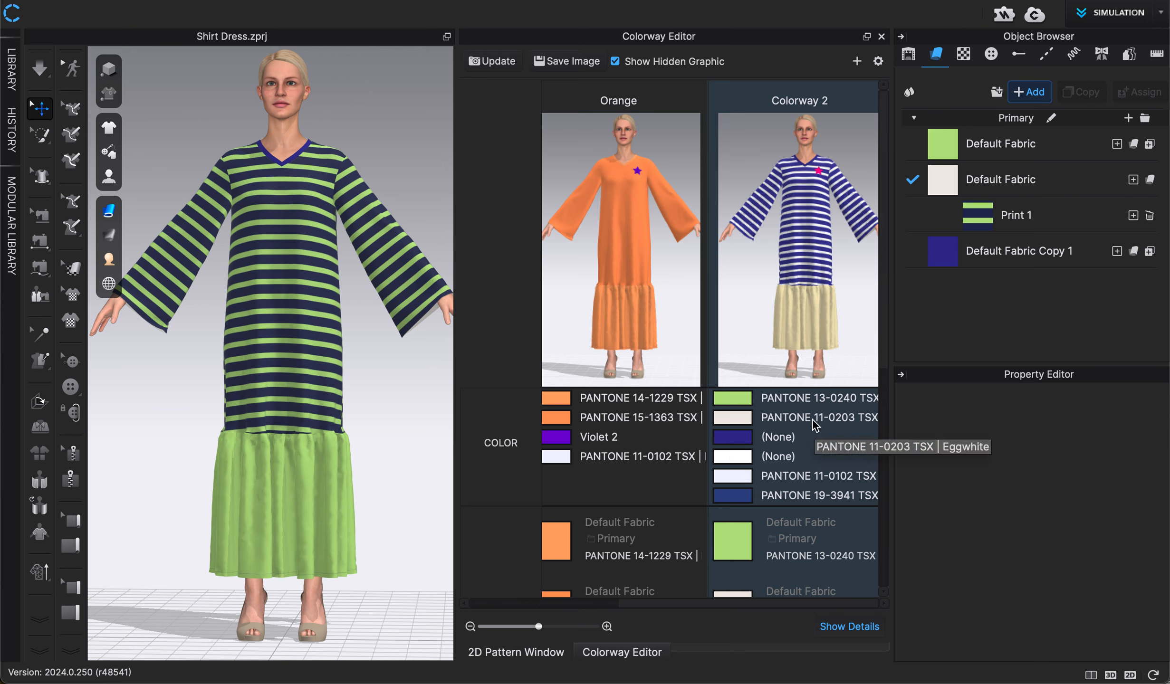
pyautogui.click(902, 38)
pyautogui.click(878, 36)
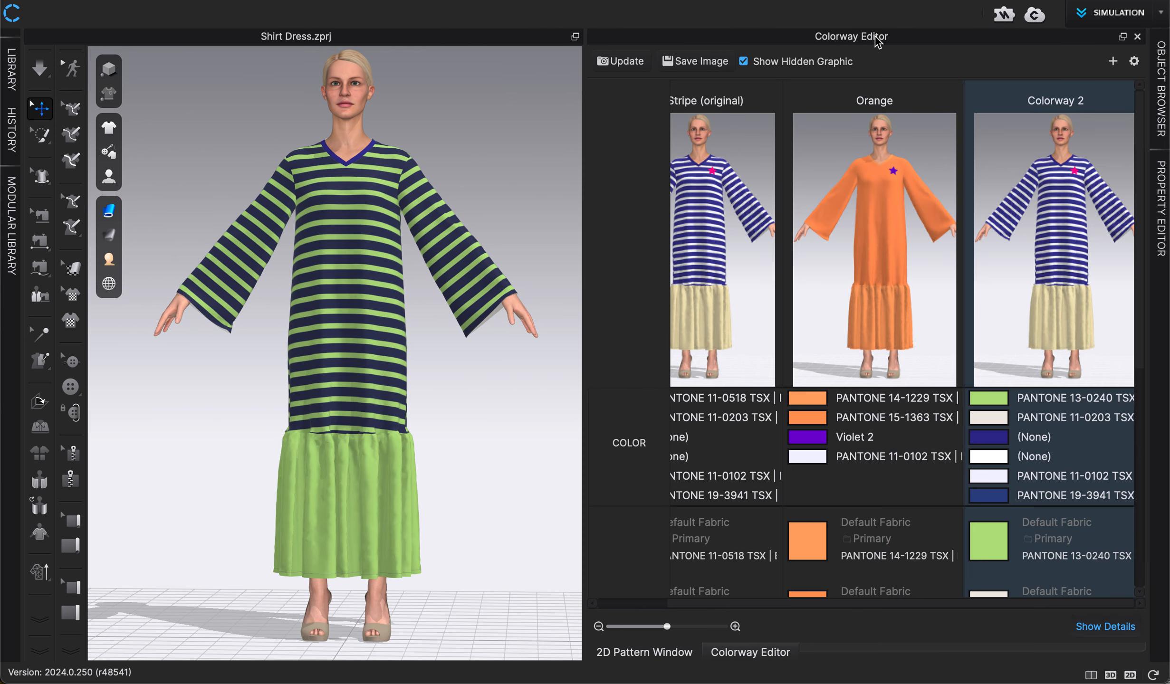
pyautogui.scroll(-5, 1143, 176)
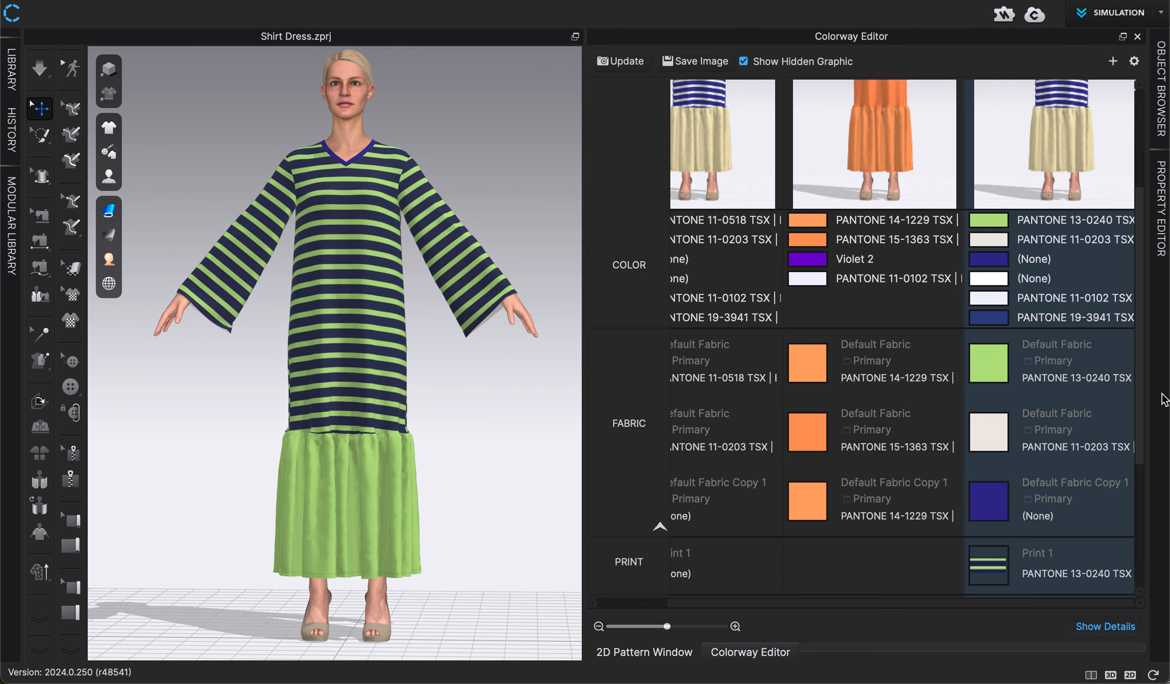
pyautogui.scroll(10, 1117, 309)
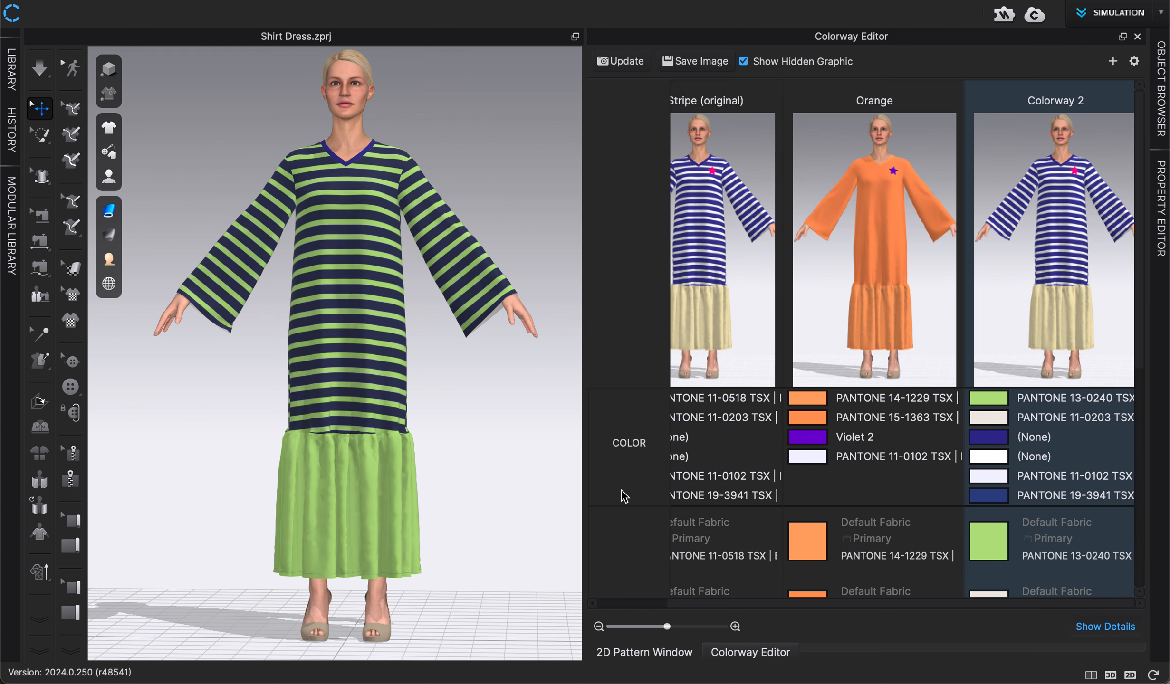
pyautogui.click(1106, 627)
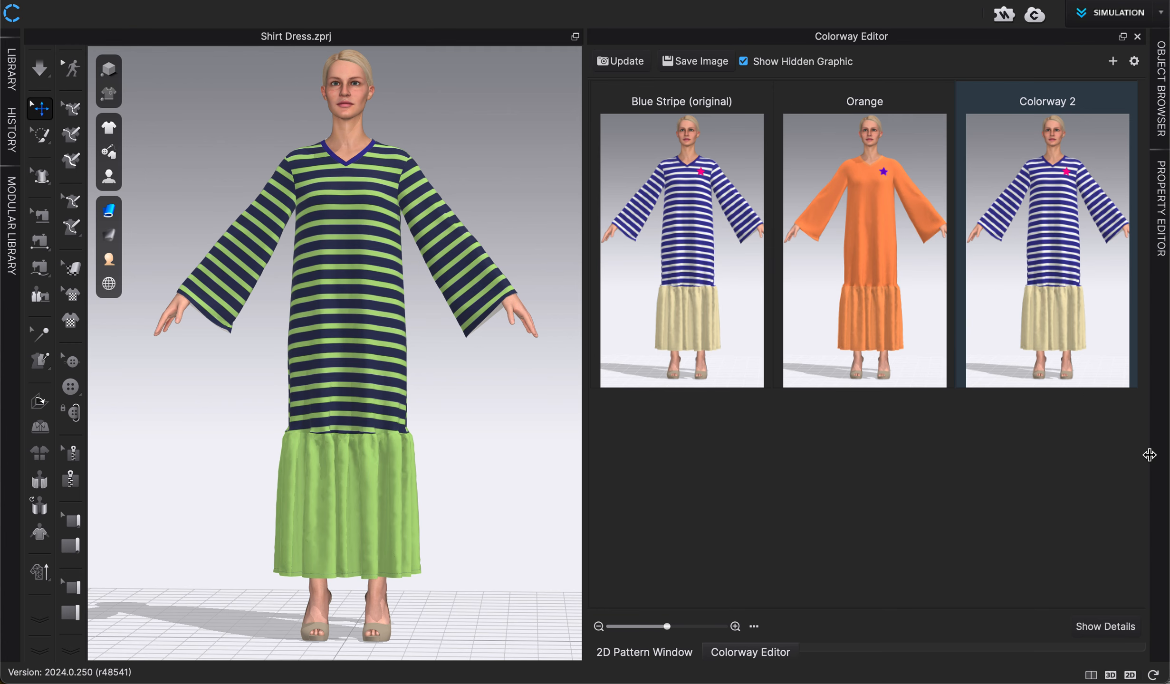
pyautogui.click(1094, 628)
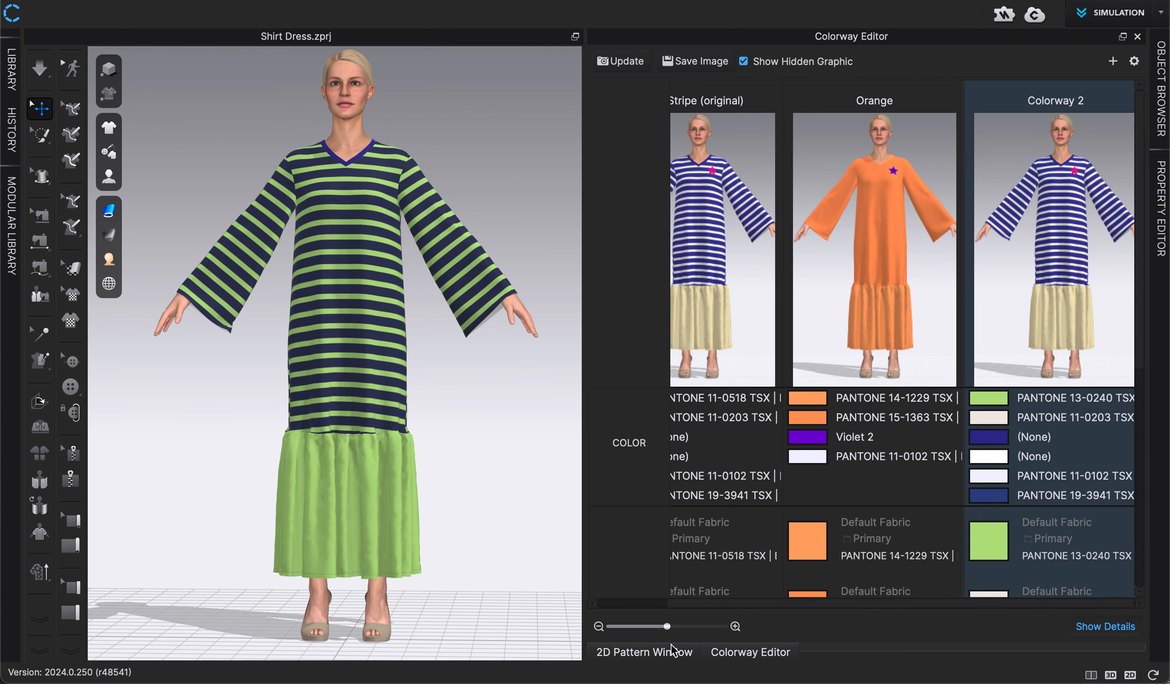
# Step: Enlarge the colorway previews slightly and update their preview images
pyautogui.moveTo(667, 626)
pyautogui.mouseDown()
pyautogui.moveTo(656, 628)
pyautogui.moveTo(675, 627)
pyautogui.mouseUp()
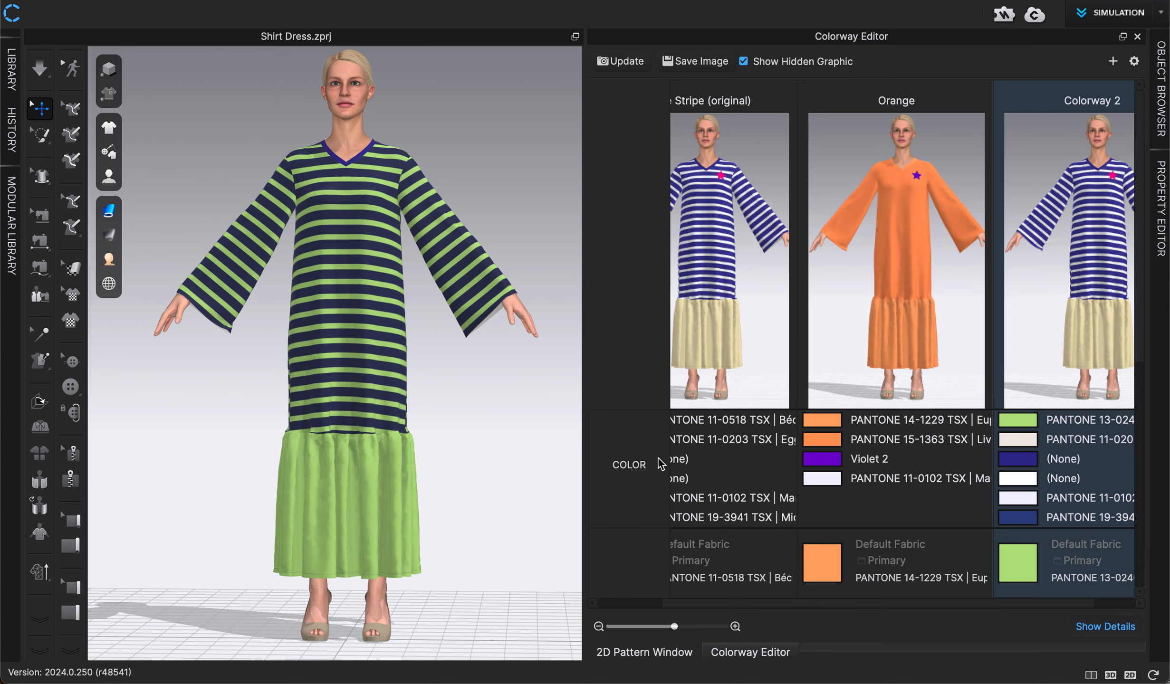
pyautogui.click(611, 66)
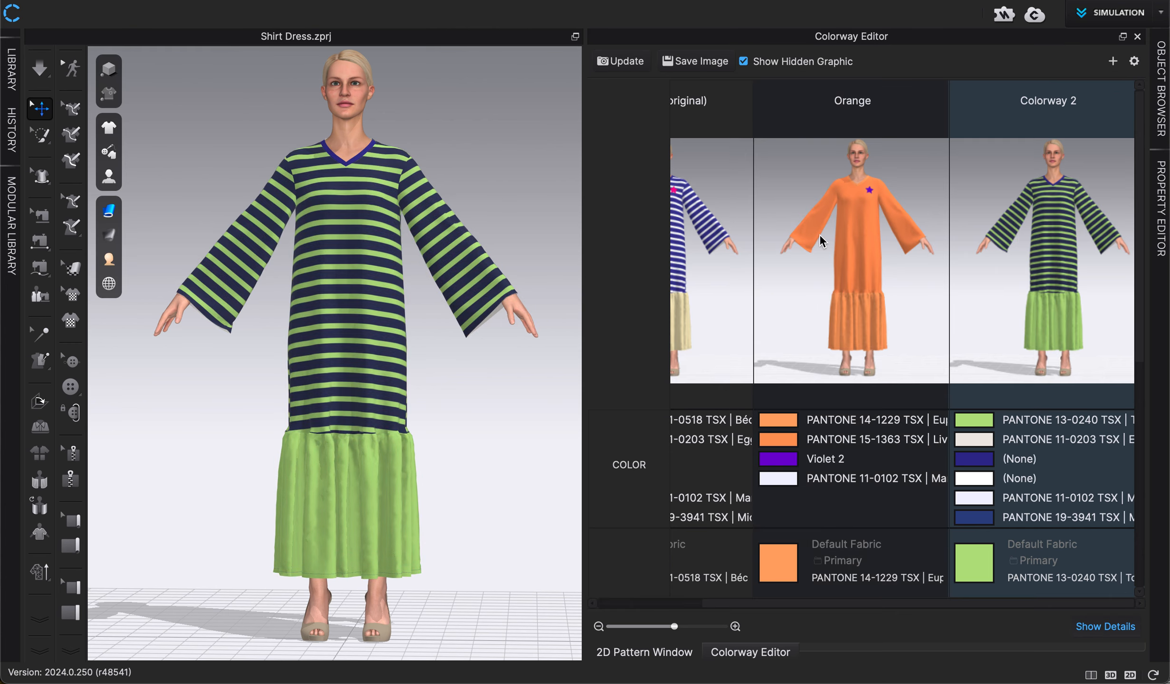
# Step: Switch the active colorway between Orange, Blue Stripe (original) and Colorway 2 to compare them on the avatar
pyautogui.click(830, 235)
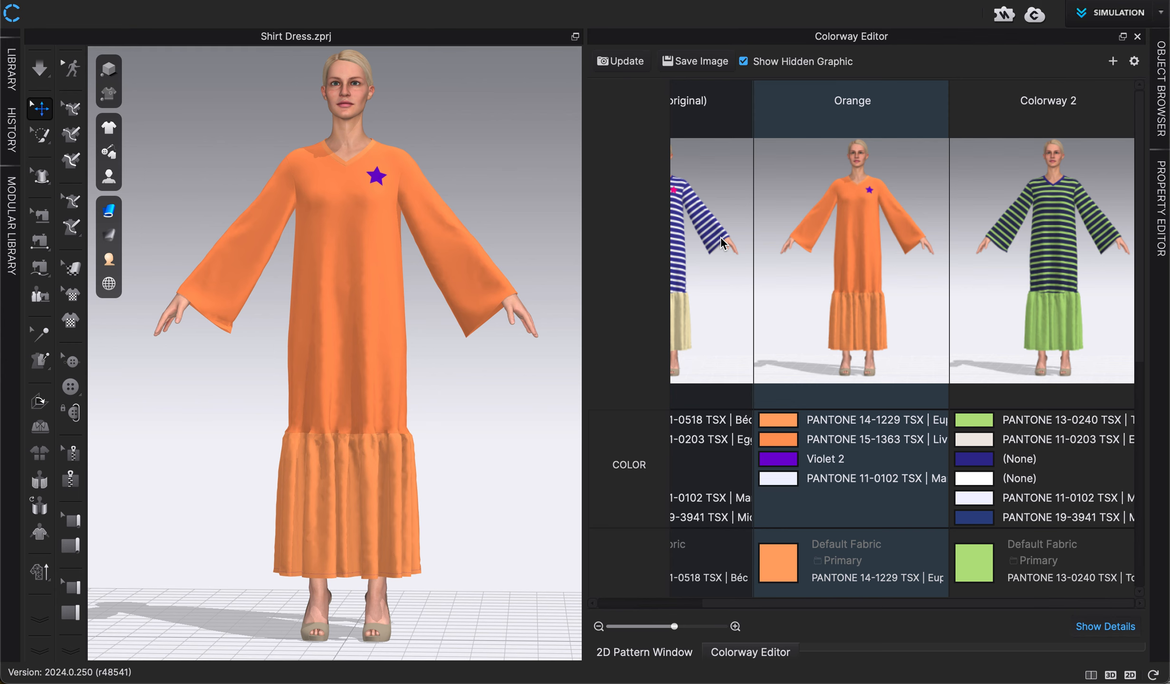
pyautogui.click(721, 237)
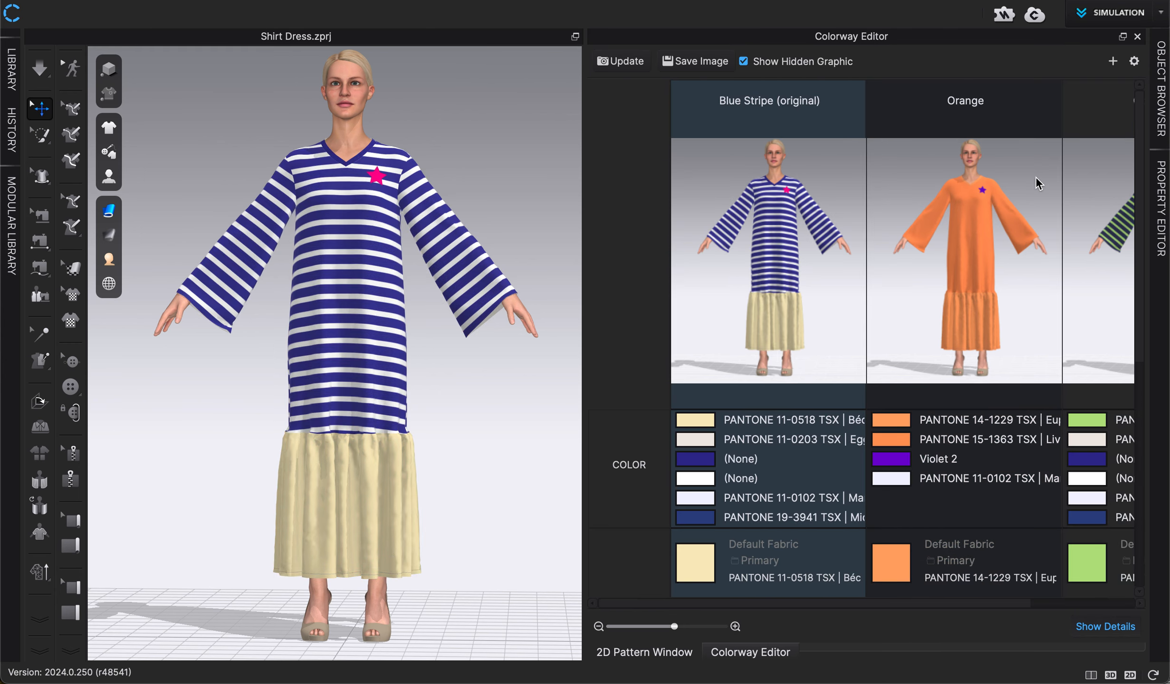
pyautogui.click(1038, 183)
pyautogui.rightClick(1012, 205)
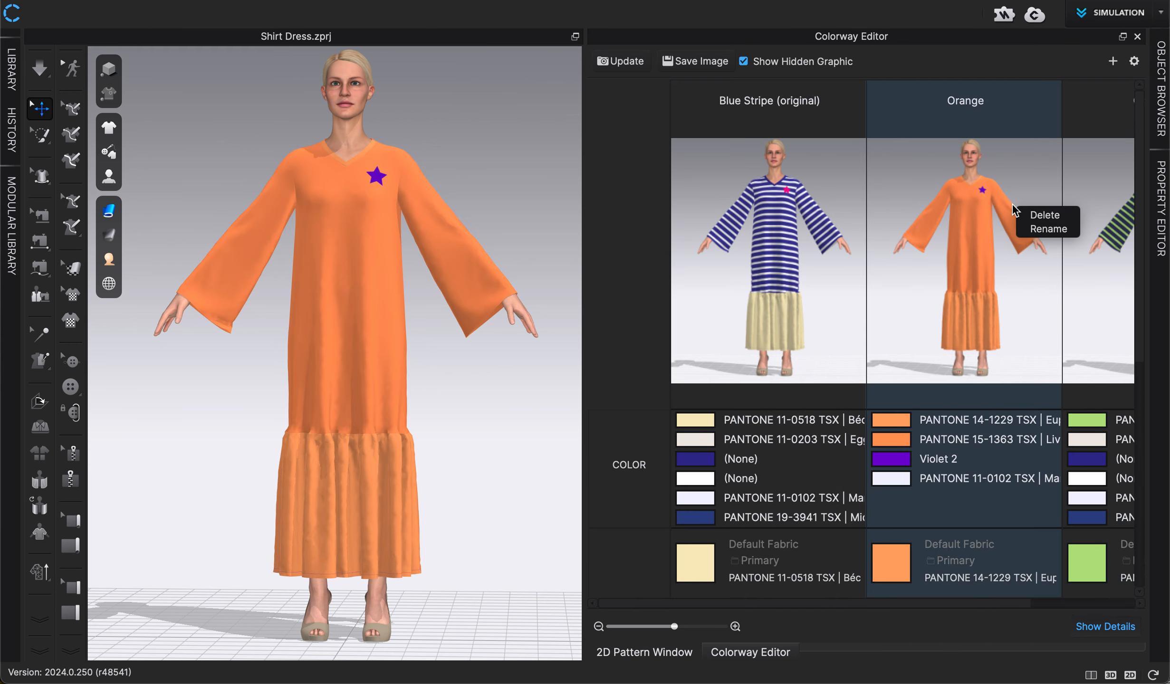
pyautogui.click(956, 58)
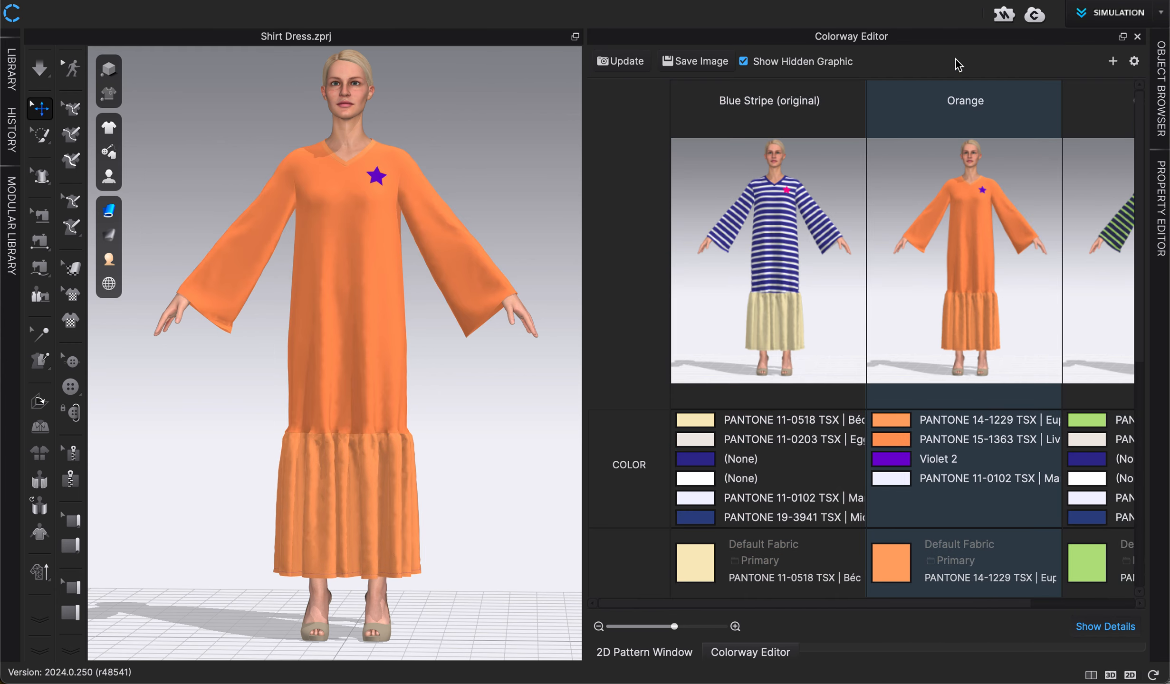
pyautogui.click(1082, 197)
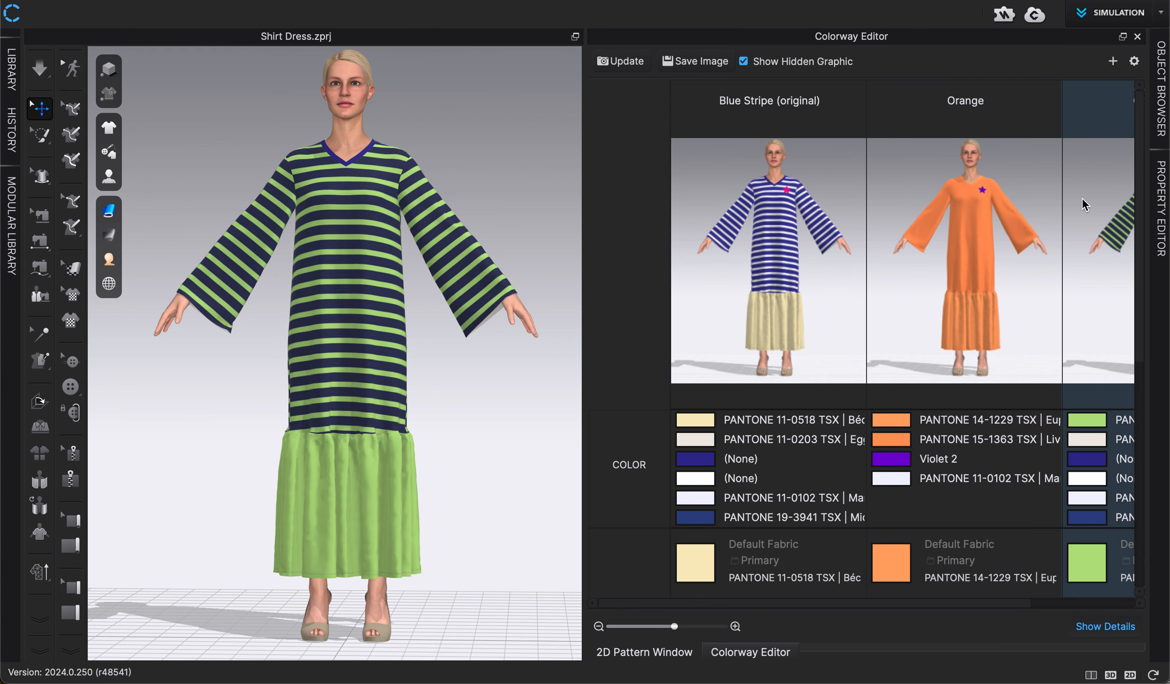
pyautogui.click(880, 228)
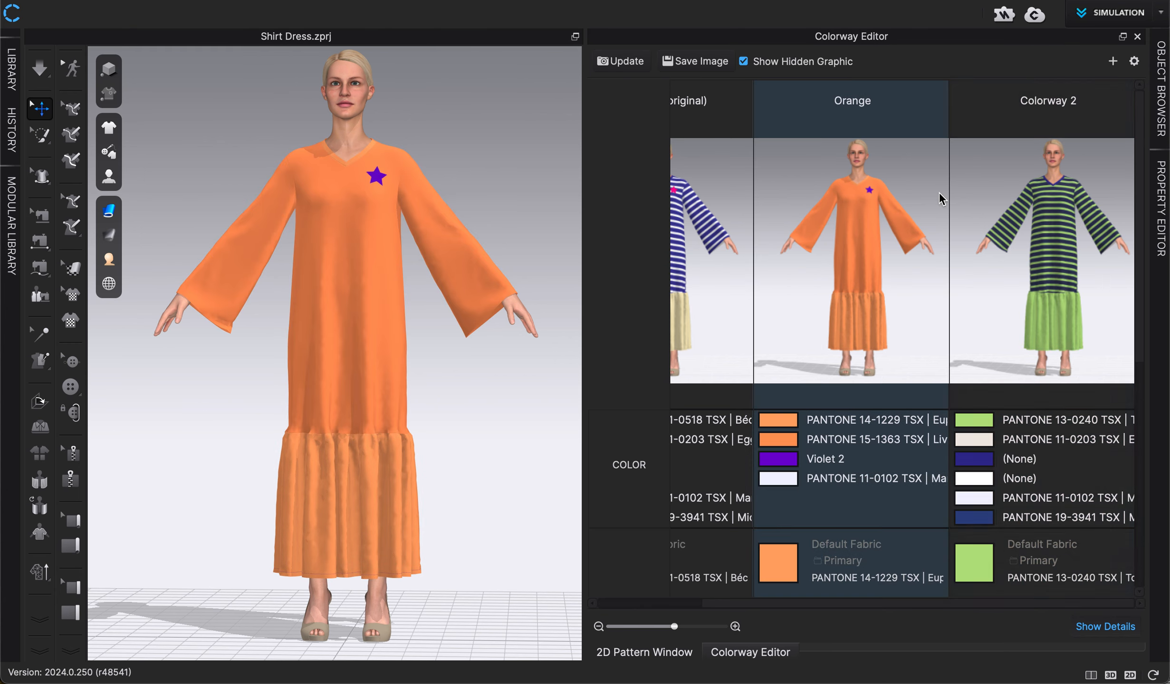
# Step: Expand the Object Browser, make Colorway 2 the active colorway and return to the 2D Pattern Window
pyautogui.click(1138, 37)
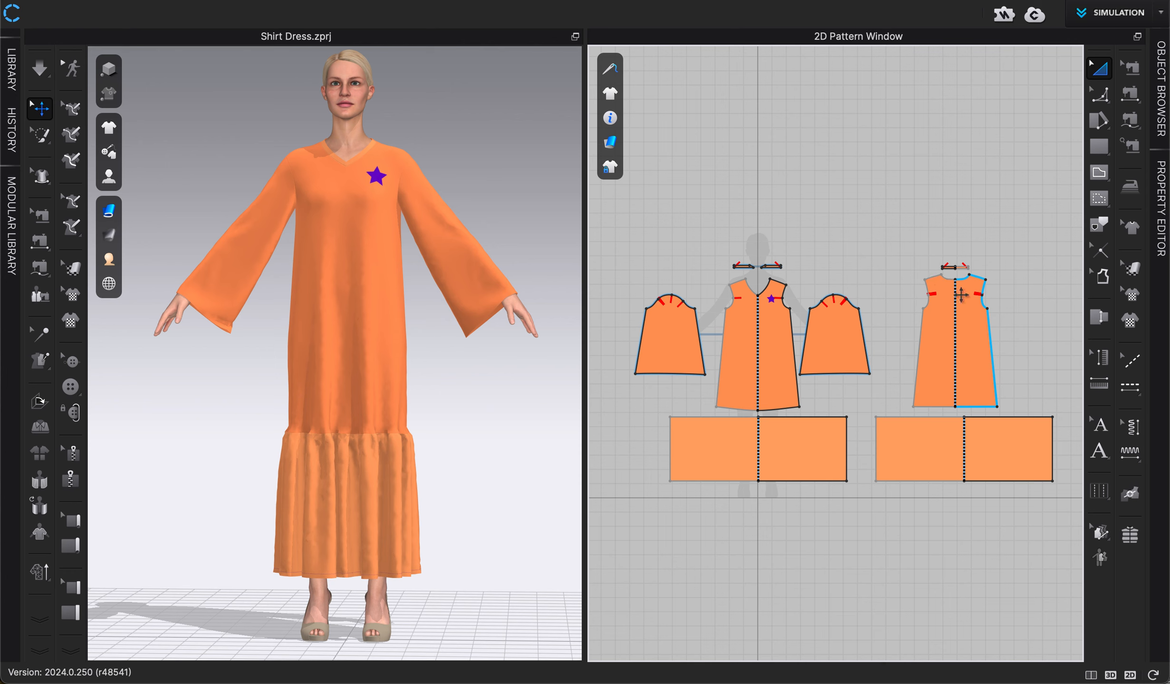
pyautogui.click(1162, 106)
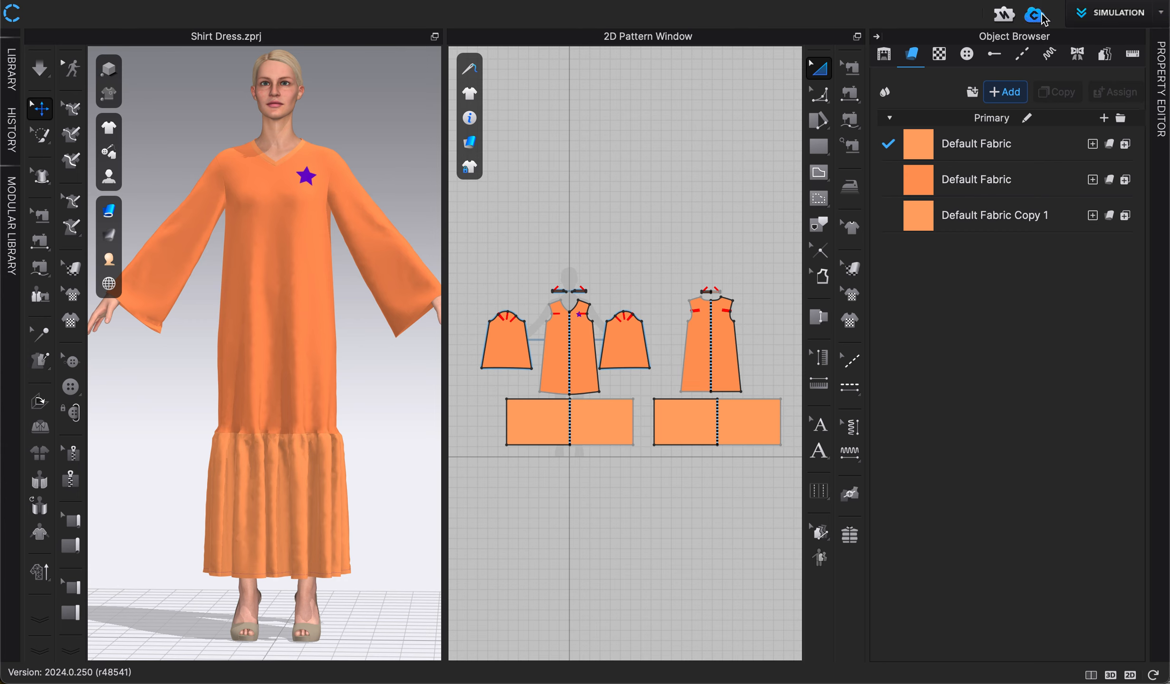
pyautogui.click(547, 1)
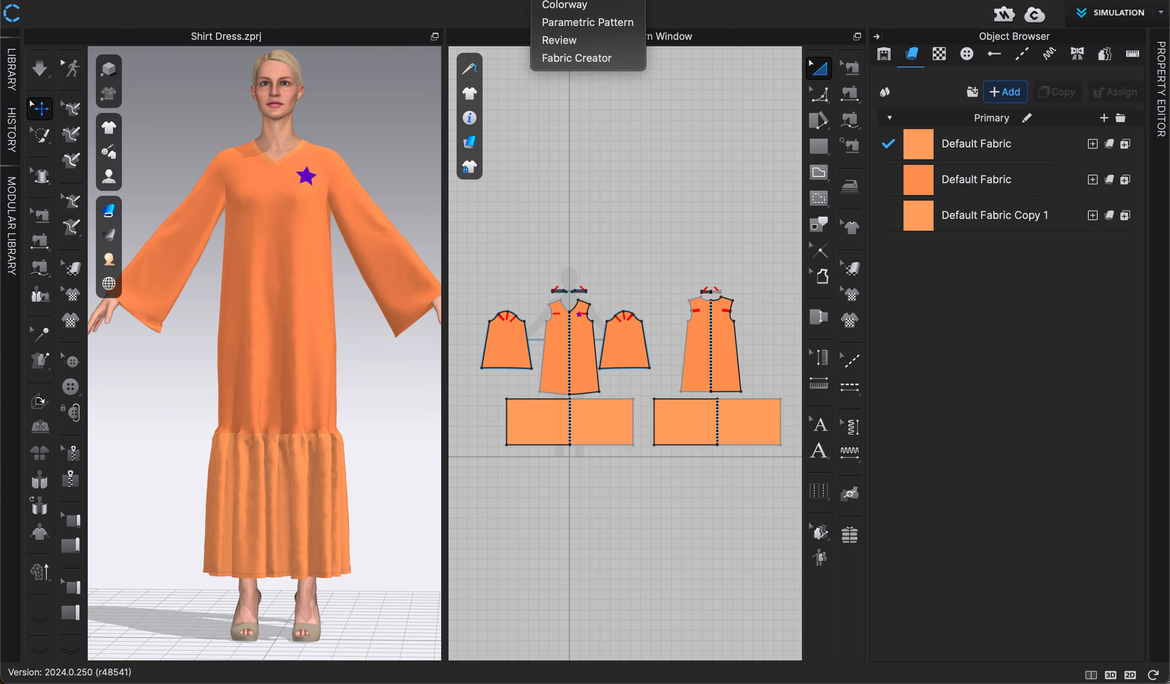
pyautogui.click(564, 8)
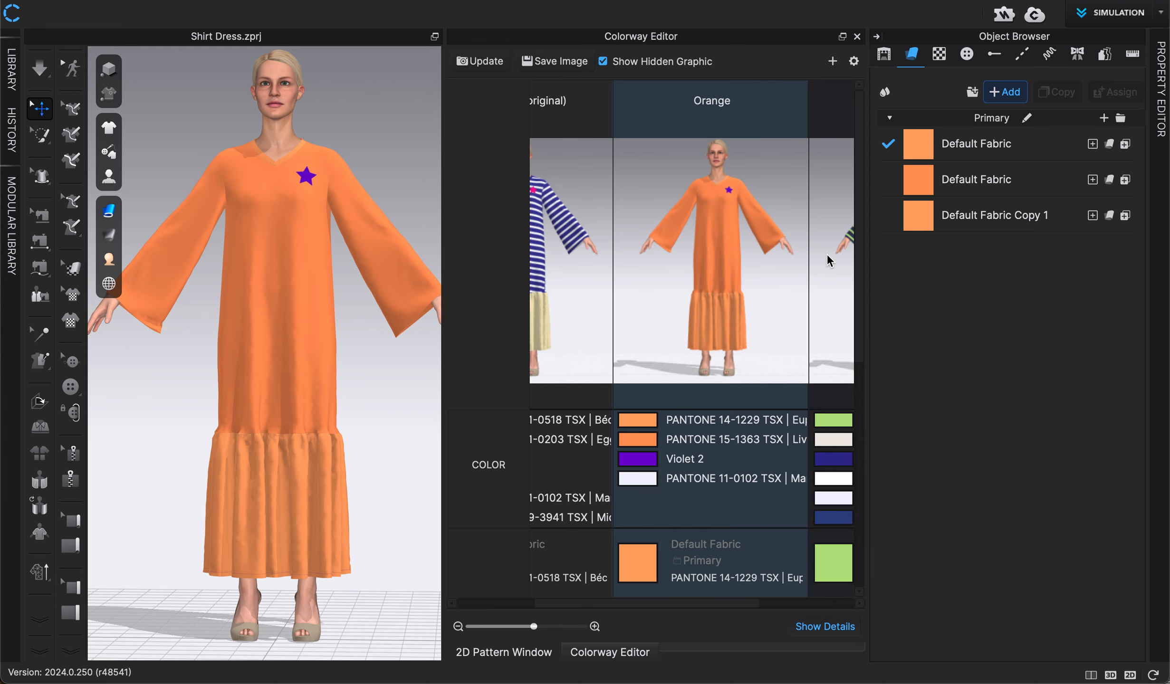
pyautogui.click(827, 253)
pyautogui.click(857, 37)
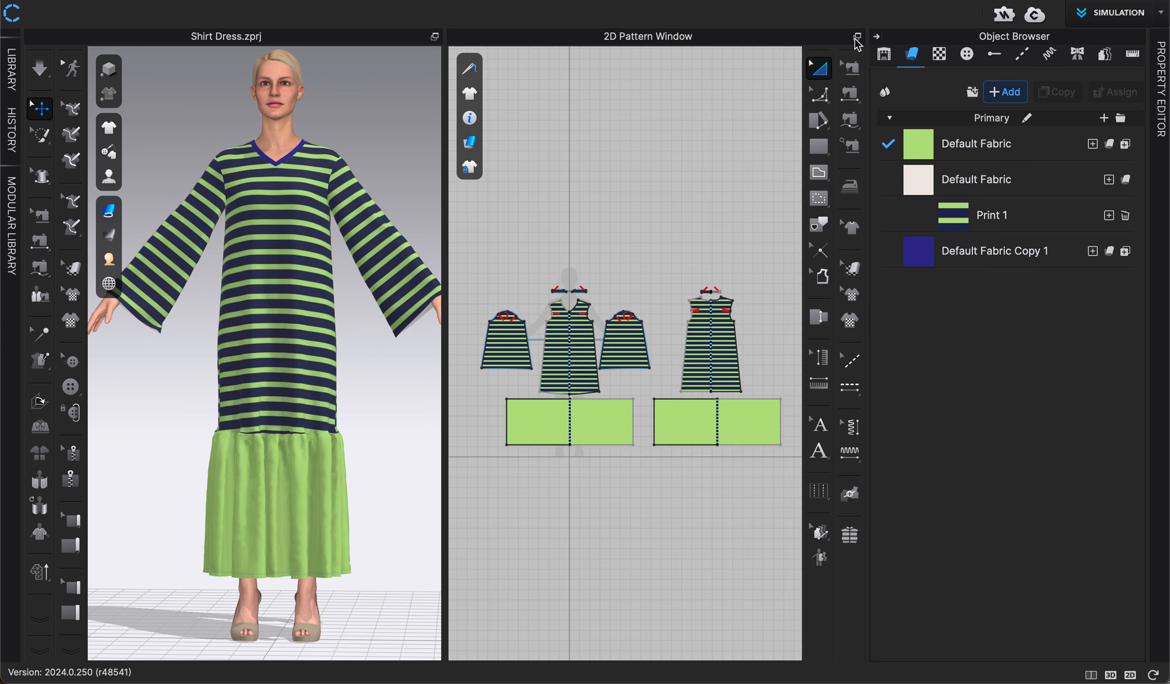
pyautogui.click(597, 412)
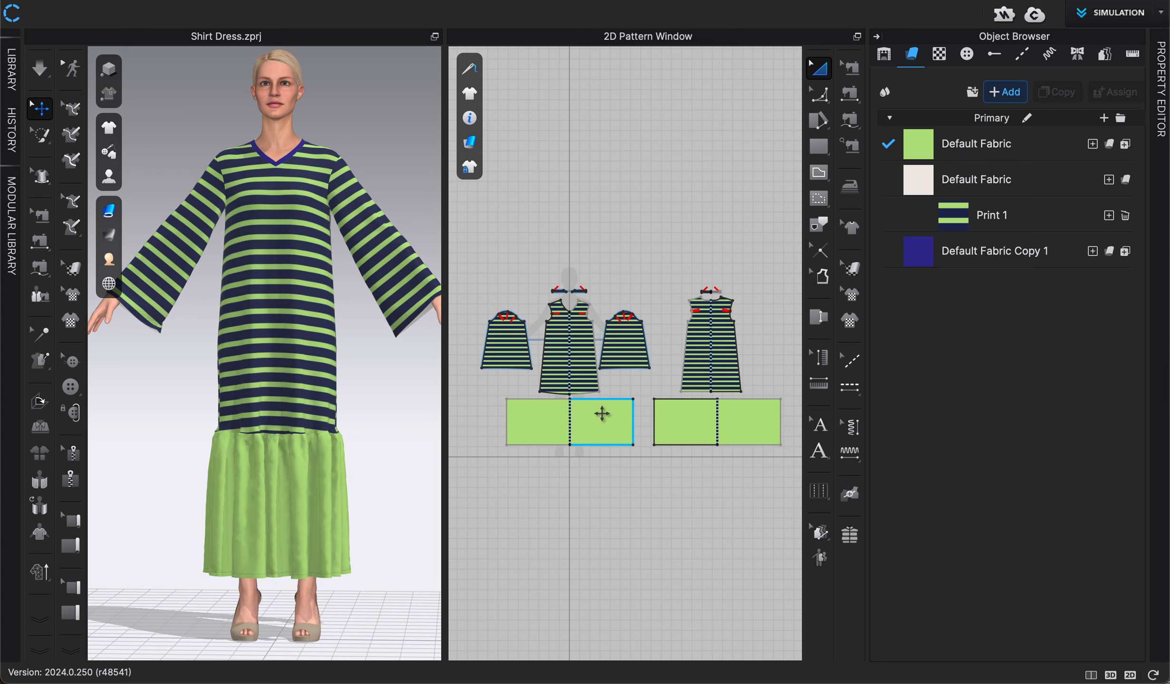
pyautogui.click(595, 515)
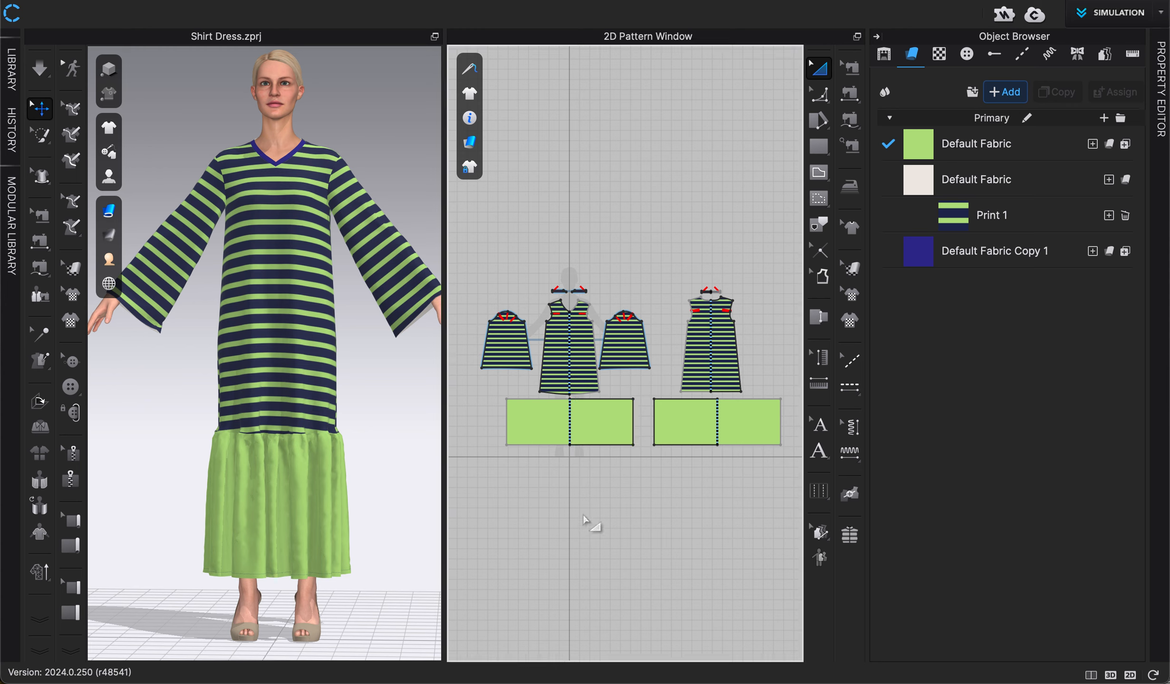
# Step: Open the Render window with the Object Browser collapsed and the Property Editor expanded
pyautogui.click(877, 36)
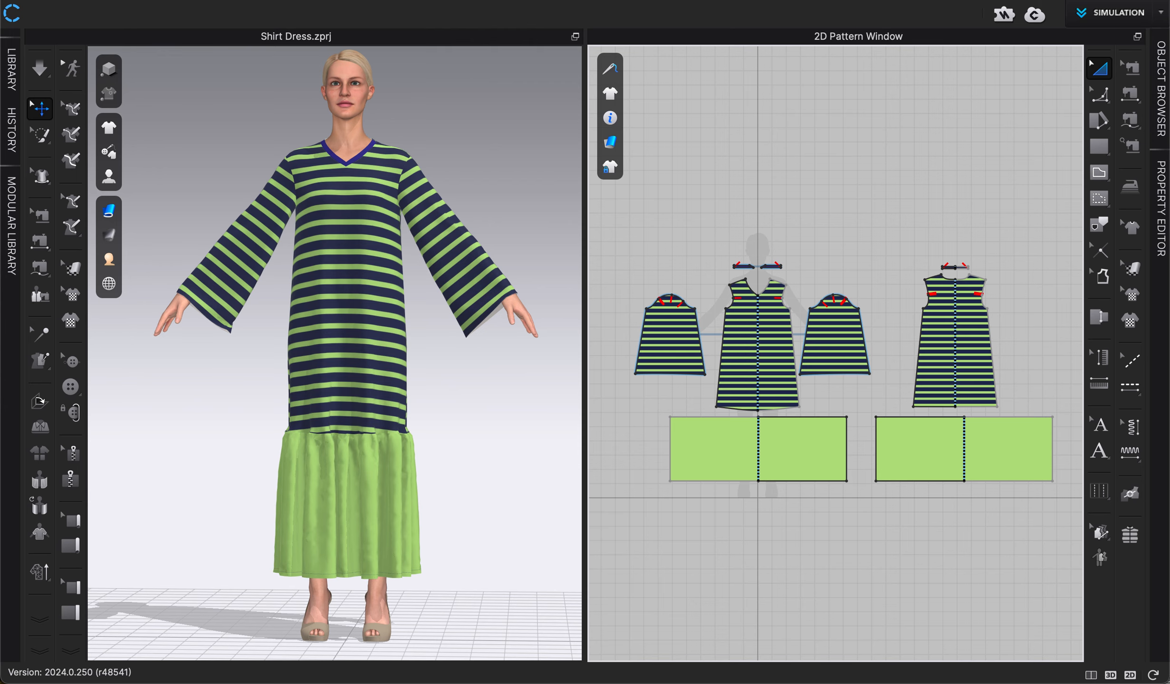
pyautogui.click(710, 0)
pyautogui.click(770, 31)
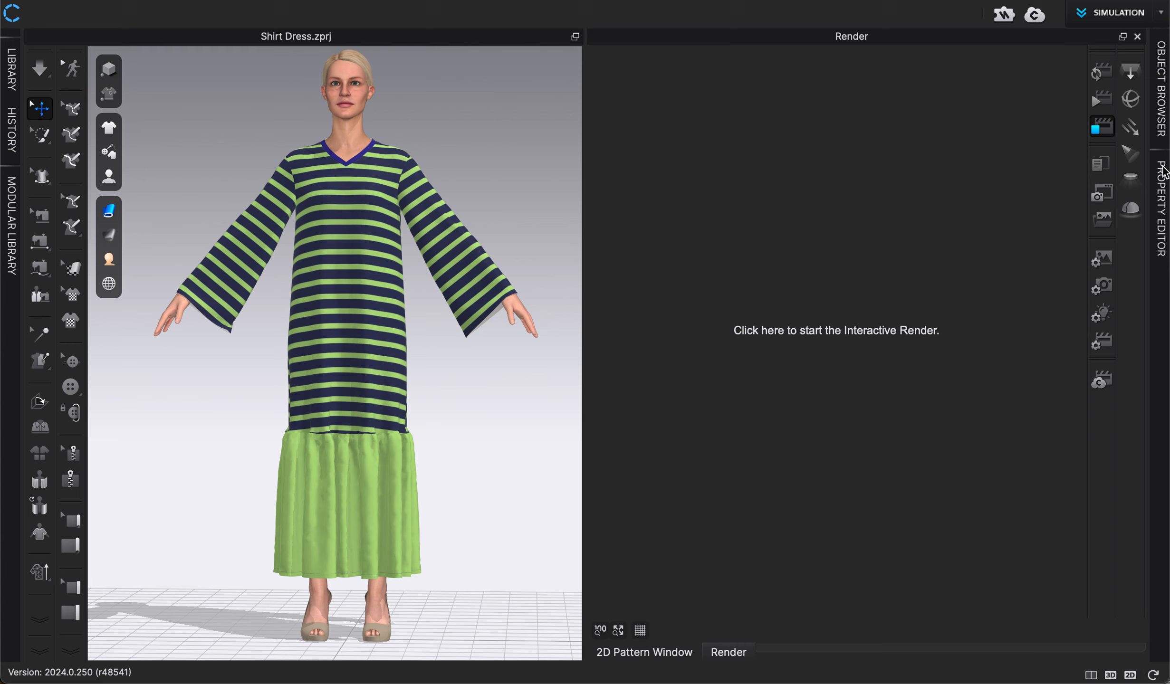
pyautogui.click(1163, 167)
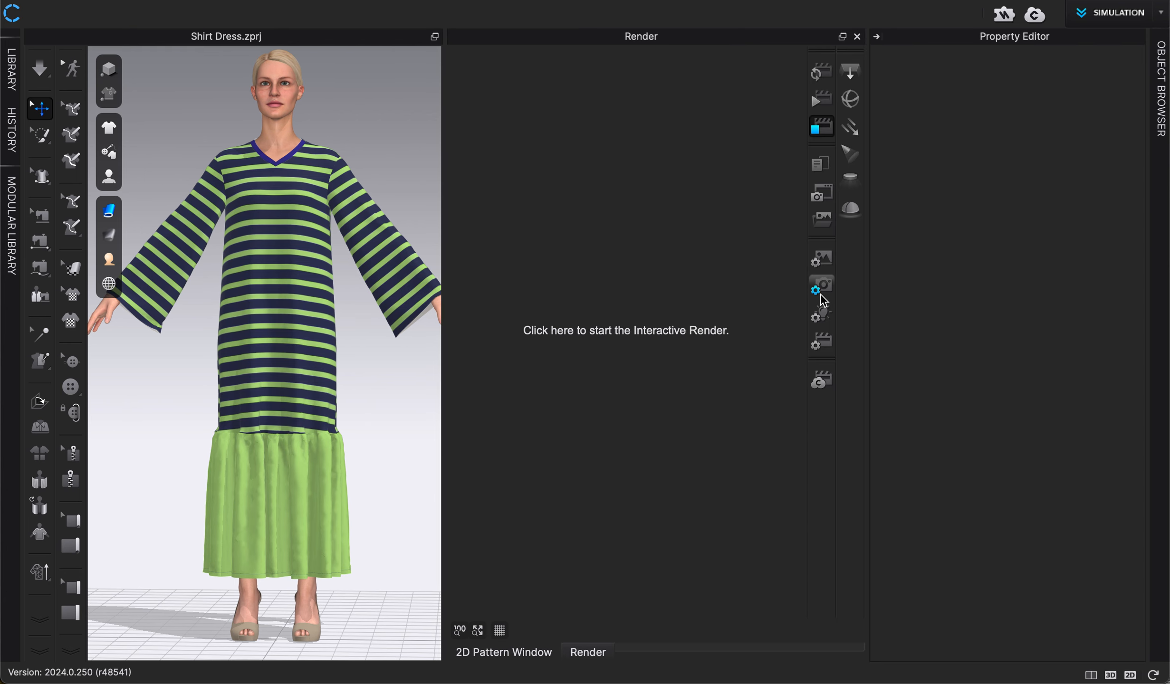
# Step: Open the render's image and video properties and set the colorway option to Custom
pyautogui.click(822, 263)
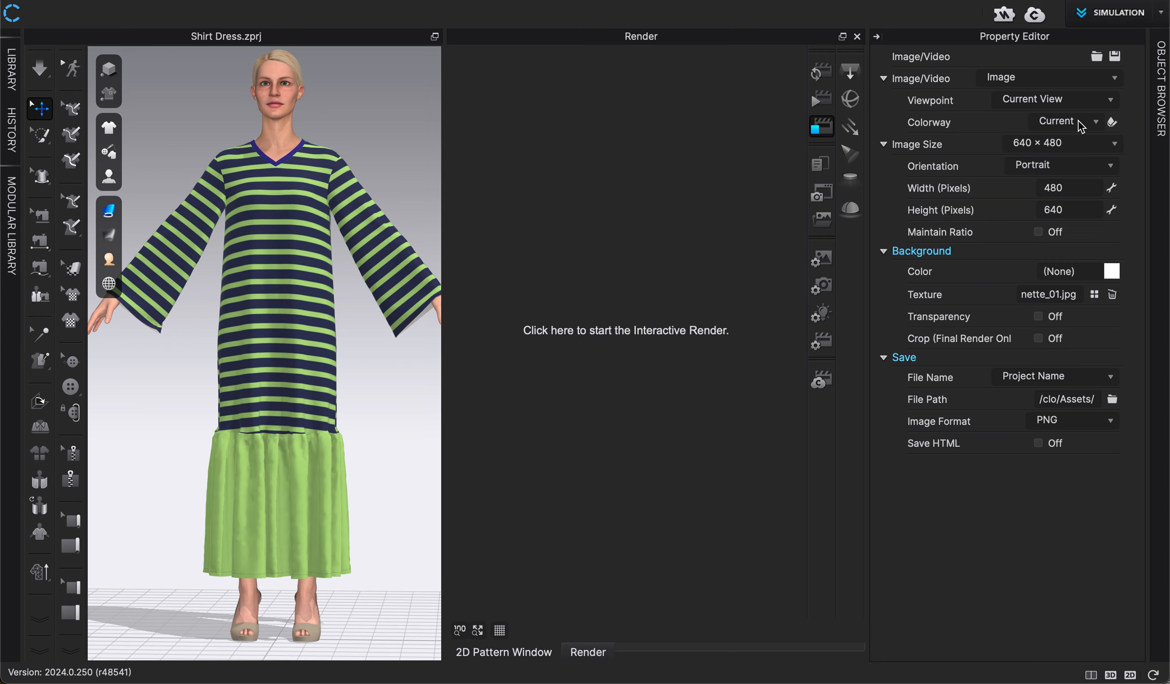
pyautogui.click(1095, 125)
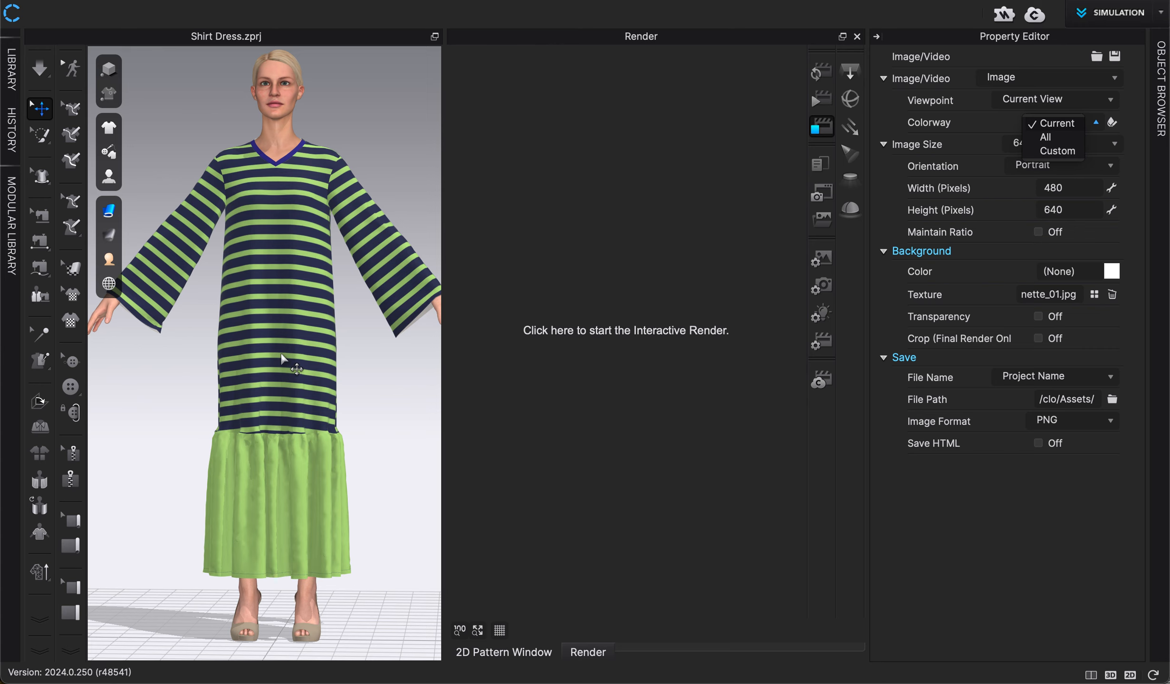
pyautogui.click(1057, 151)
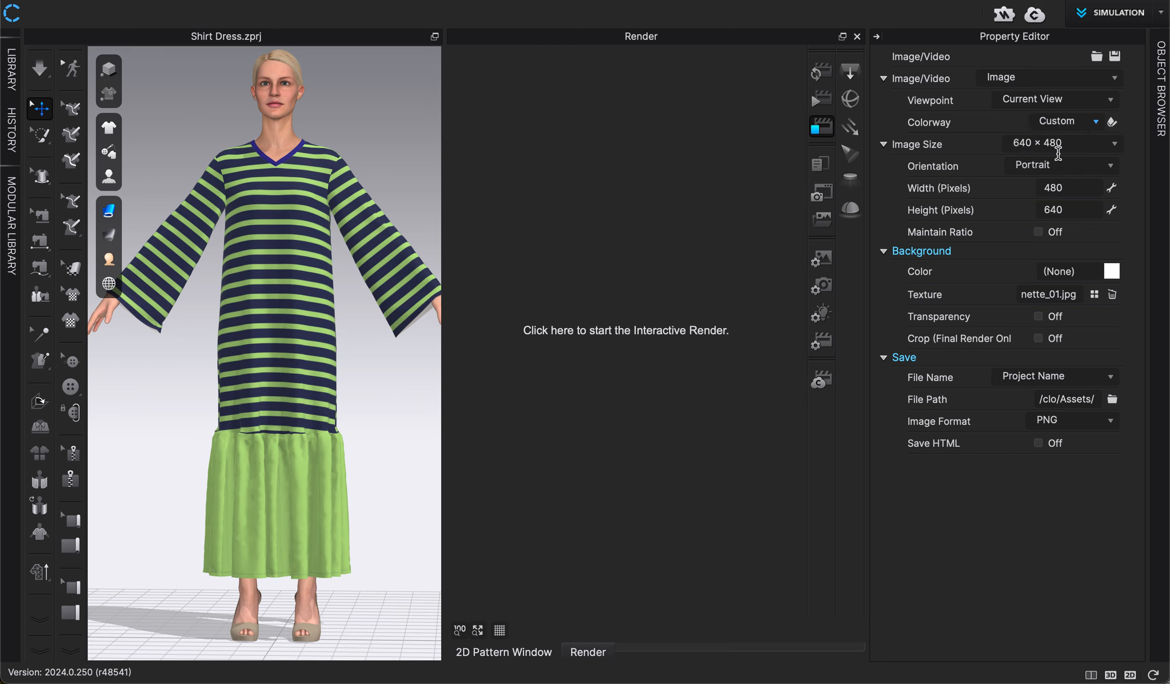
# Step: Try a custom render selection of the Orange and Blue Stripe (original) colorways, leaving the selection dialog without applying it
pyautogui.click(1112, 123)
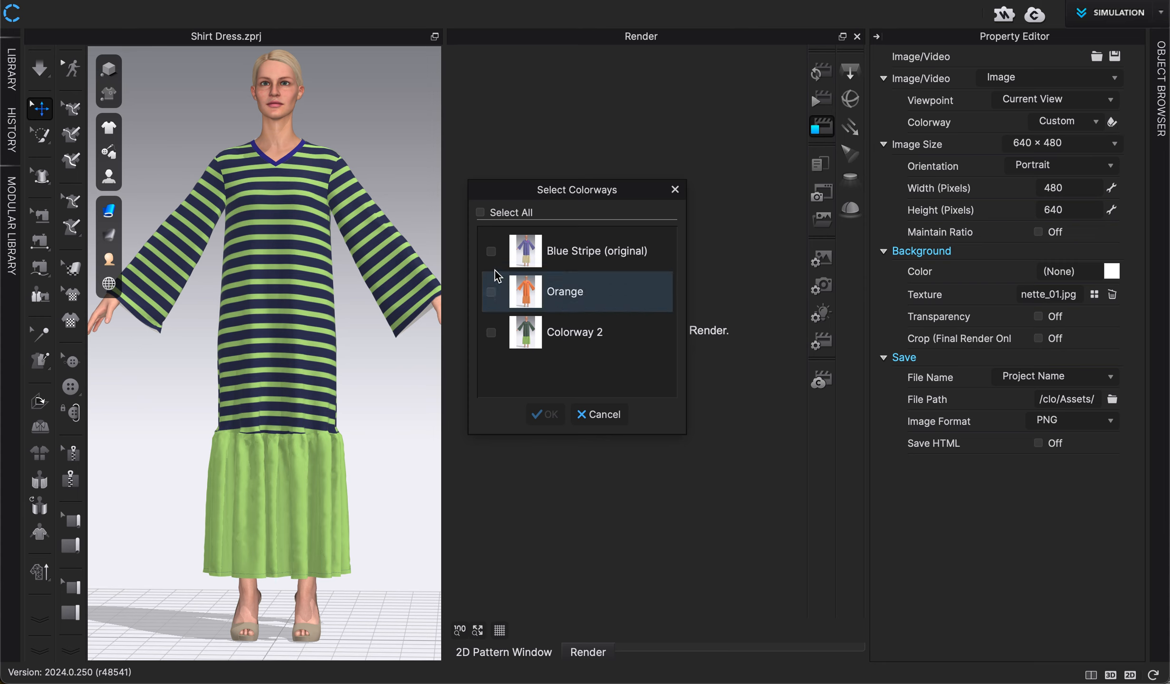
pyautogui.click(491, 292)
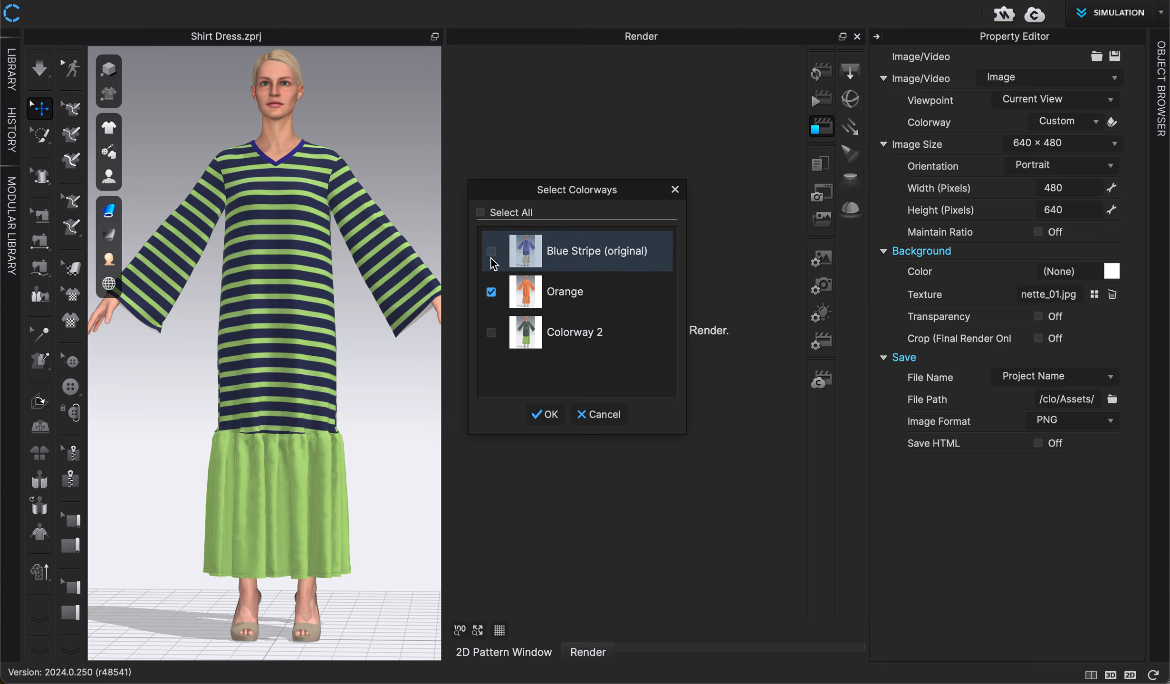
pyautogui.click(492, 252)
pyautogui.click(619, 412)
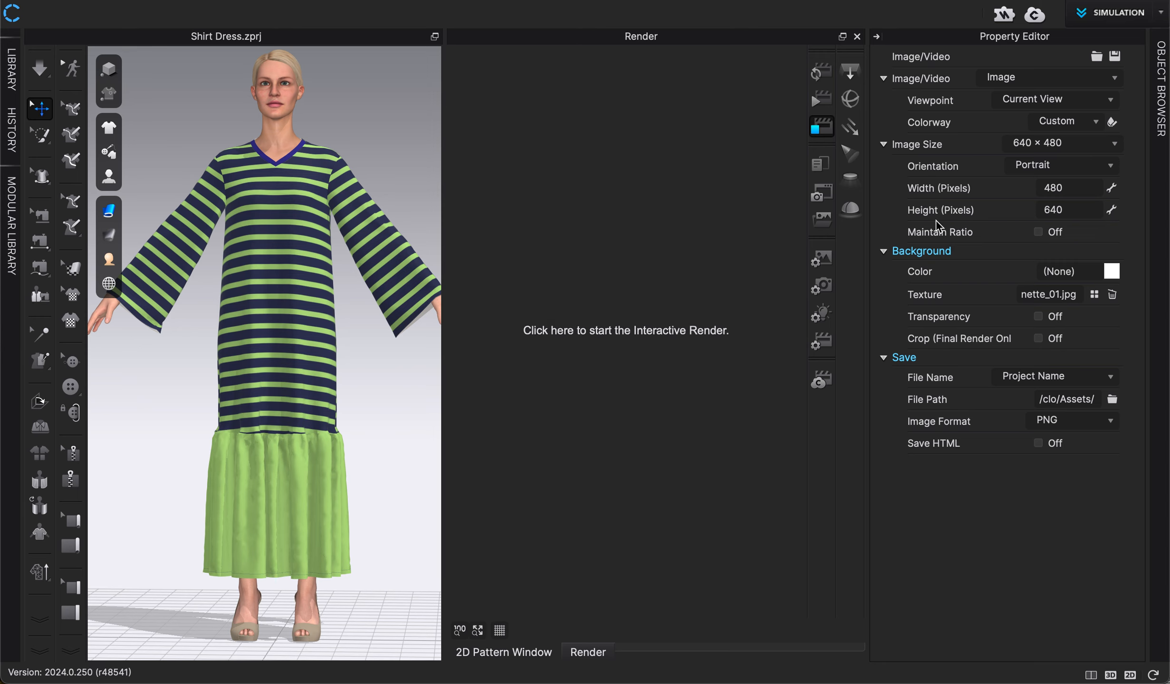
# Step: Set the render's colorway option to All, and put away the Render window and Property Editor
pyautogui.click(1069, 125)
pyautogui.click(1047, 110)
pyautogui.click(857, 36)
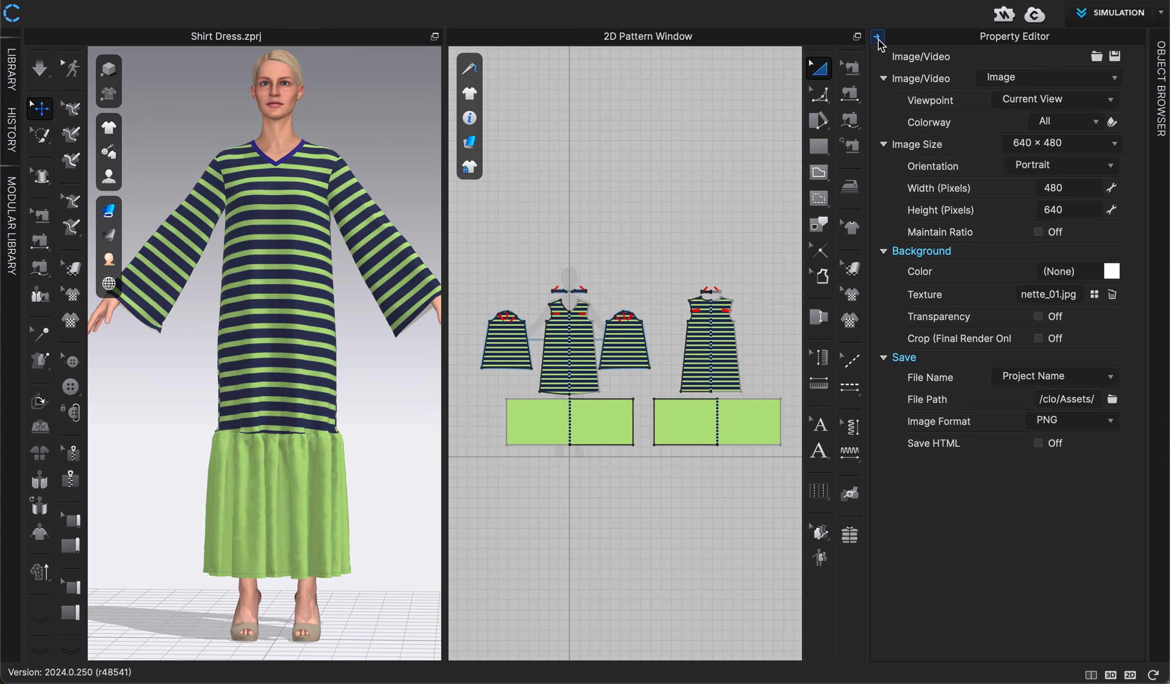
pyautogui.click(878, 38)
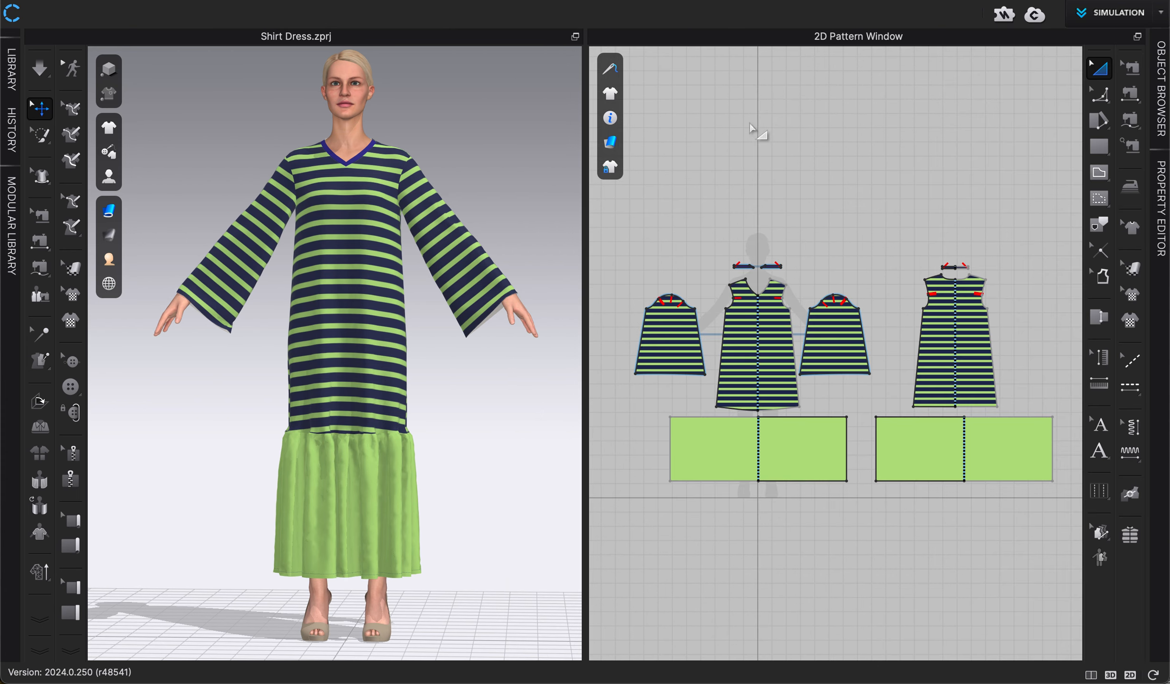